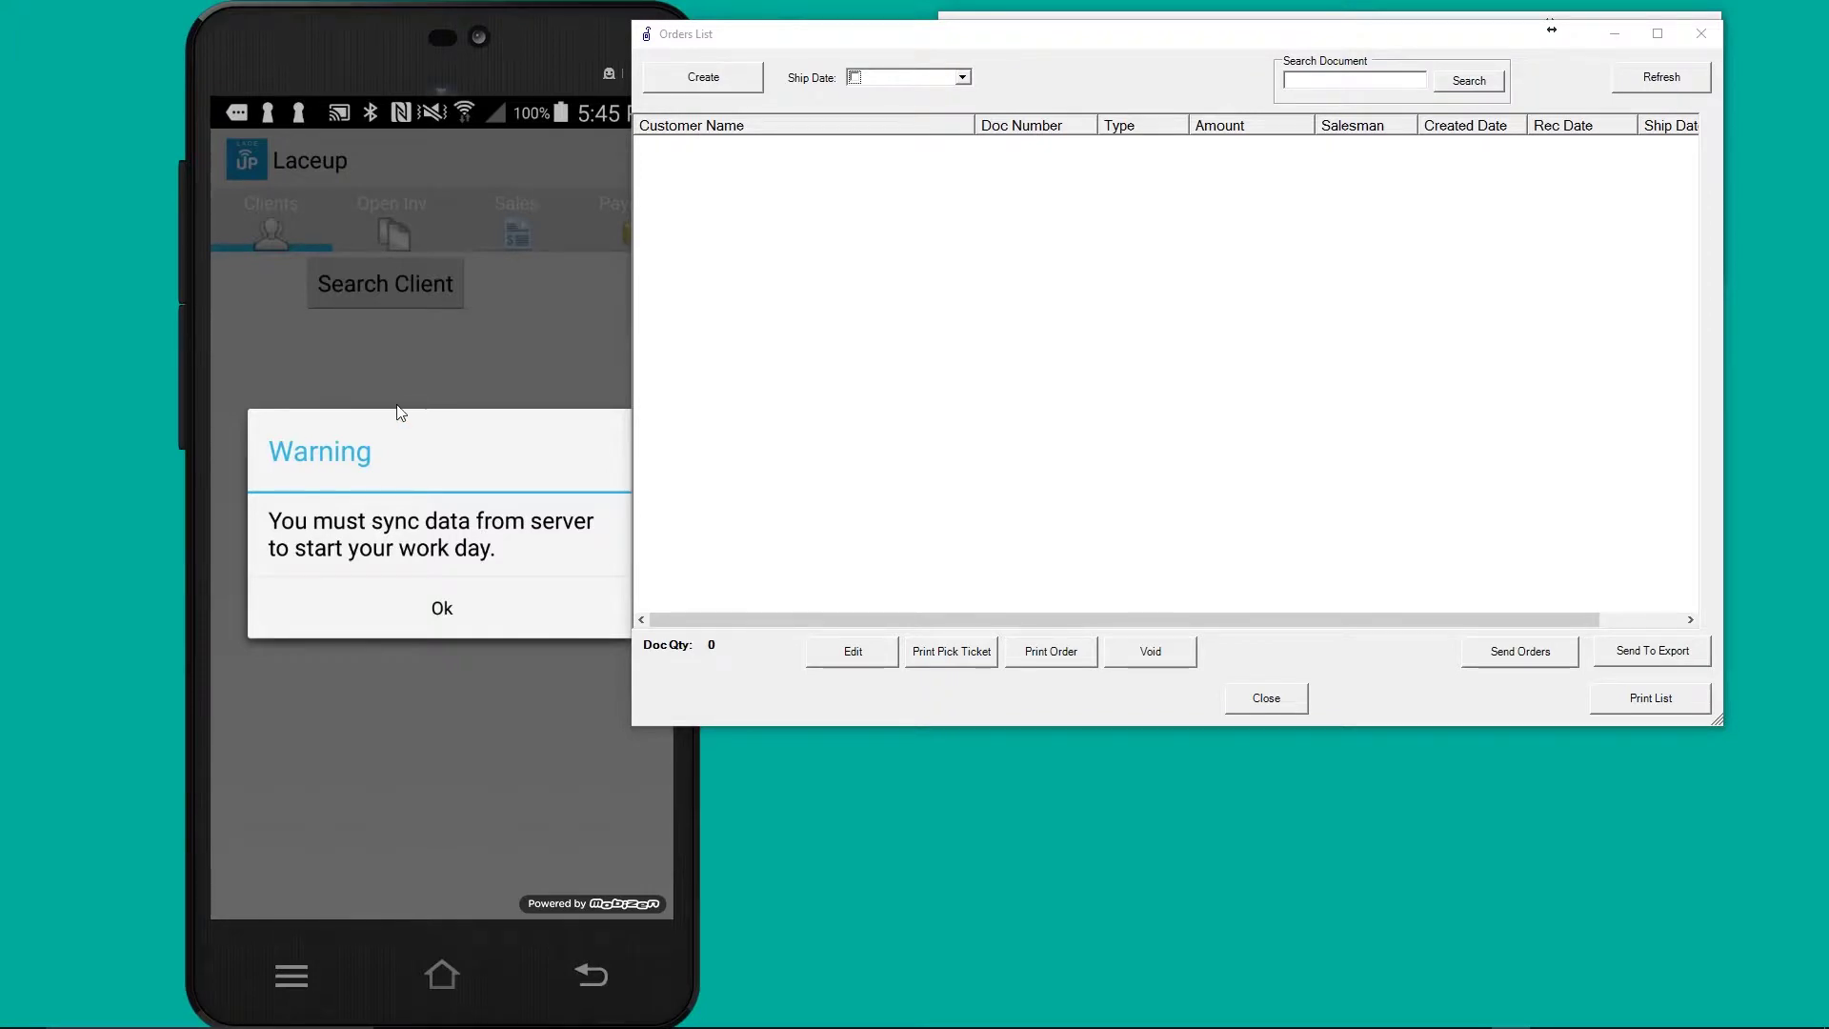
# - Create a new order for customer arnold store 23 and maximize its order form
pyautogui.click(744, 86)
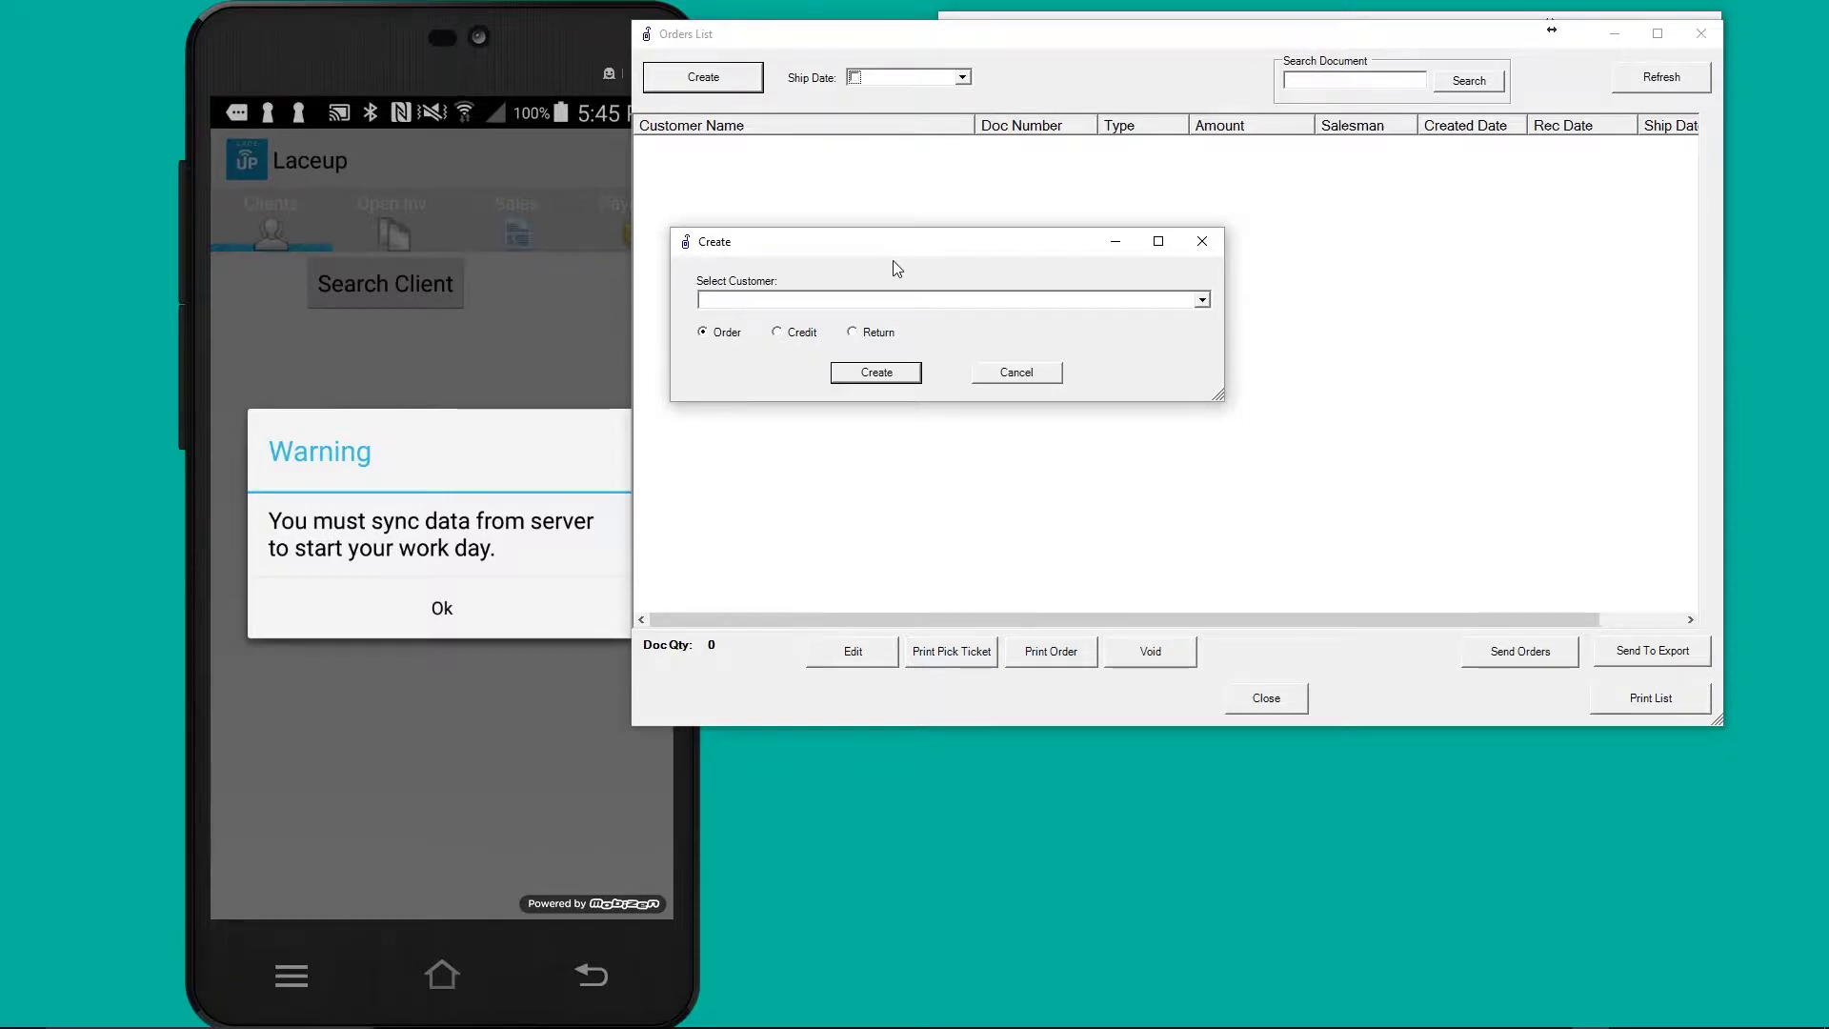
pyautogui.write('arnold Store #3')
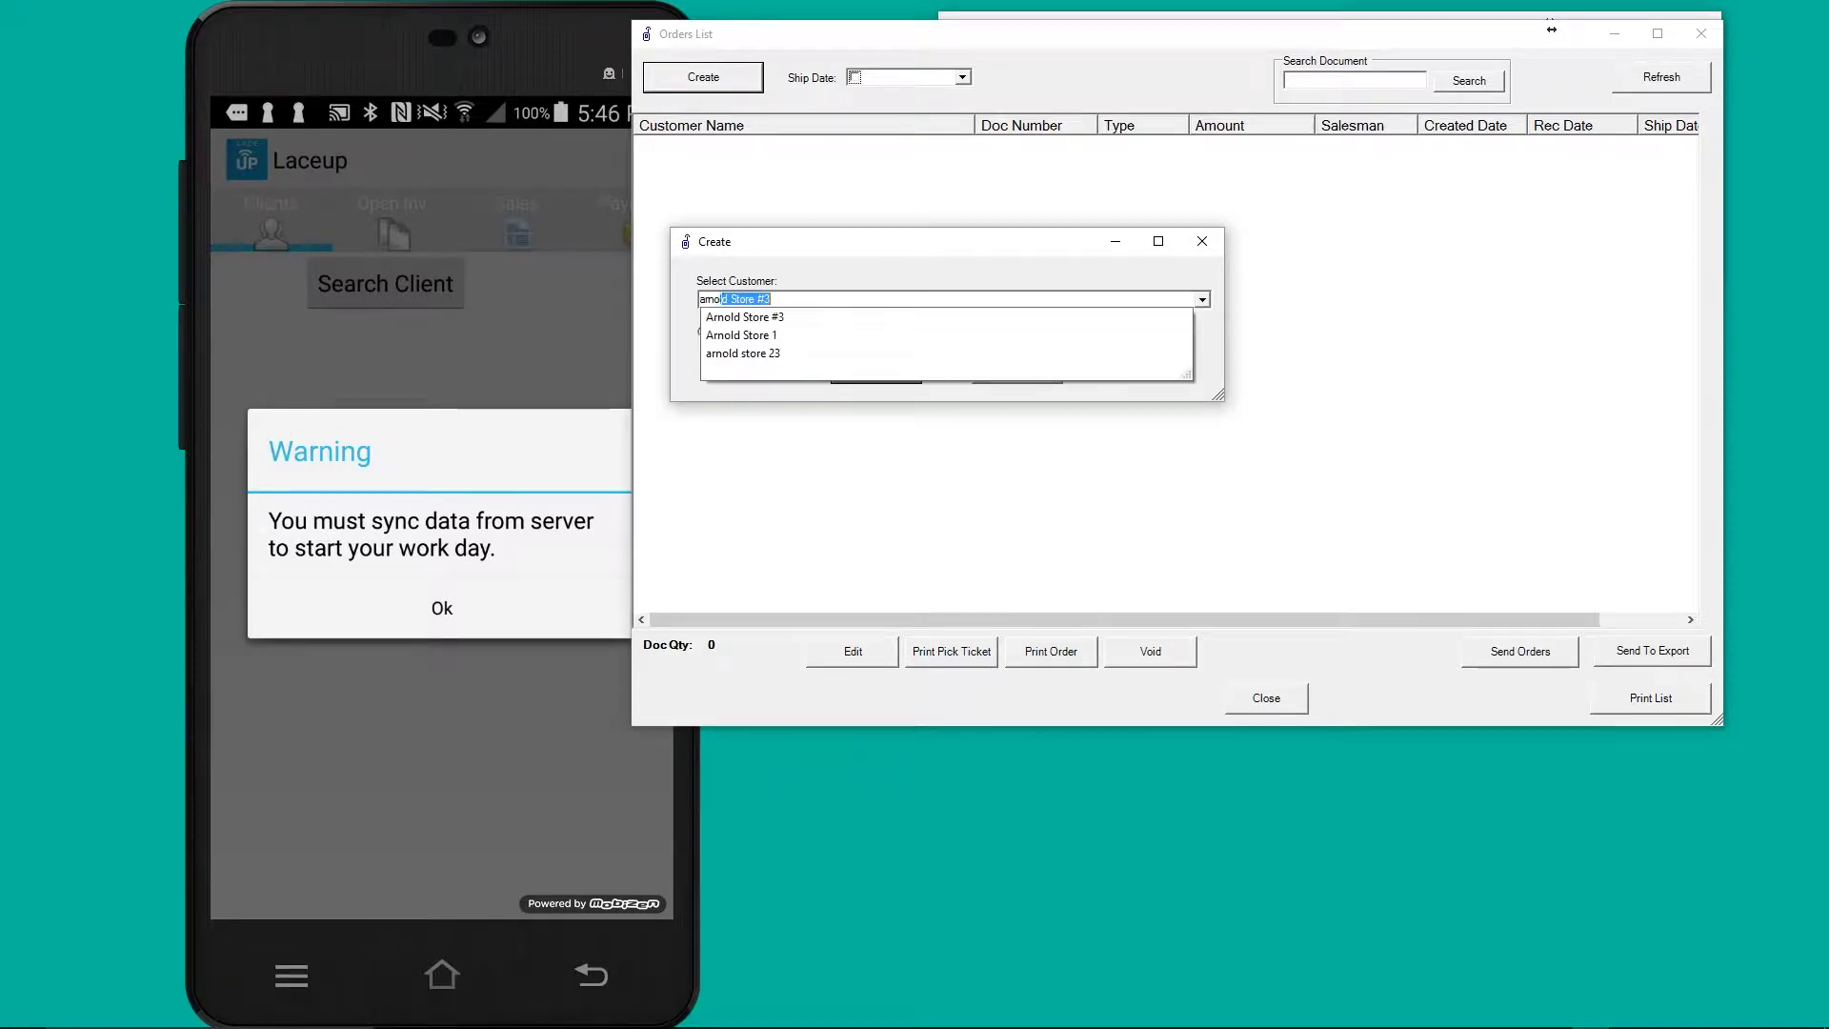
pyautogui.press('Down')
pyautogui.press('Down')
pyautogui.press('Return')
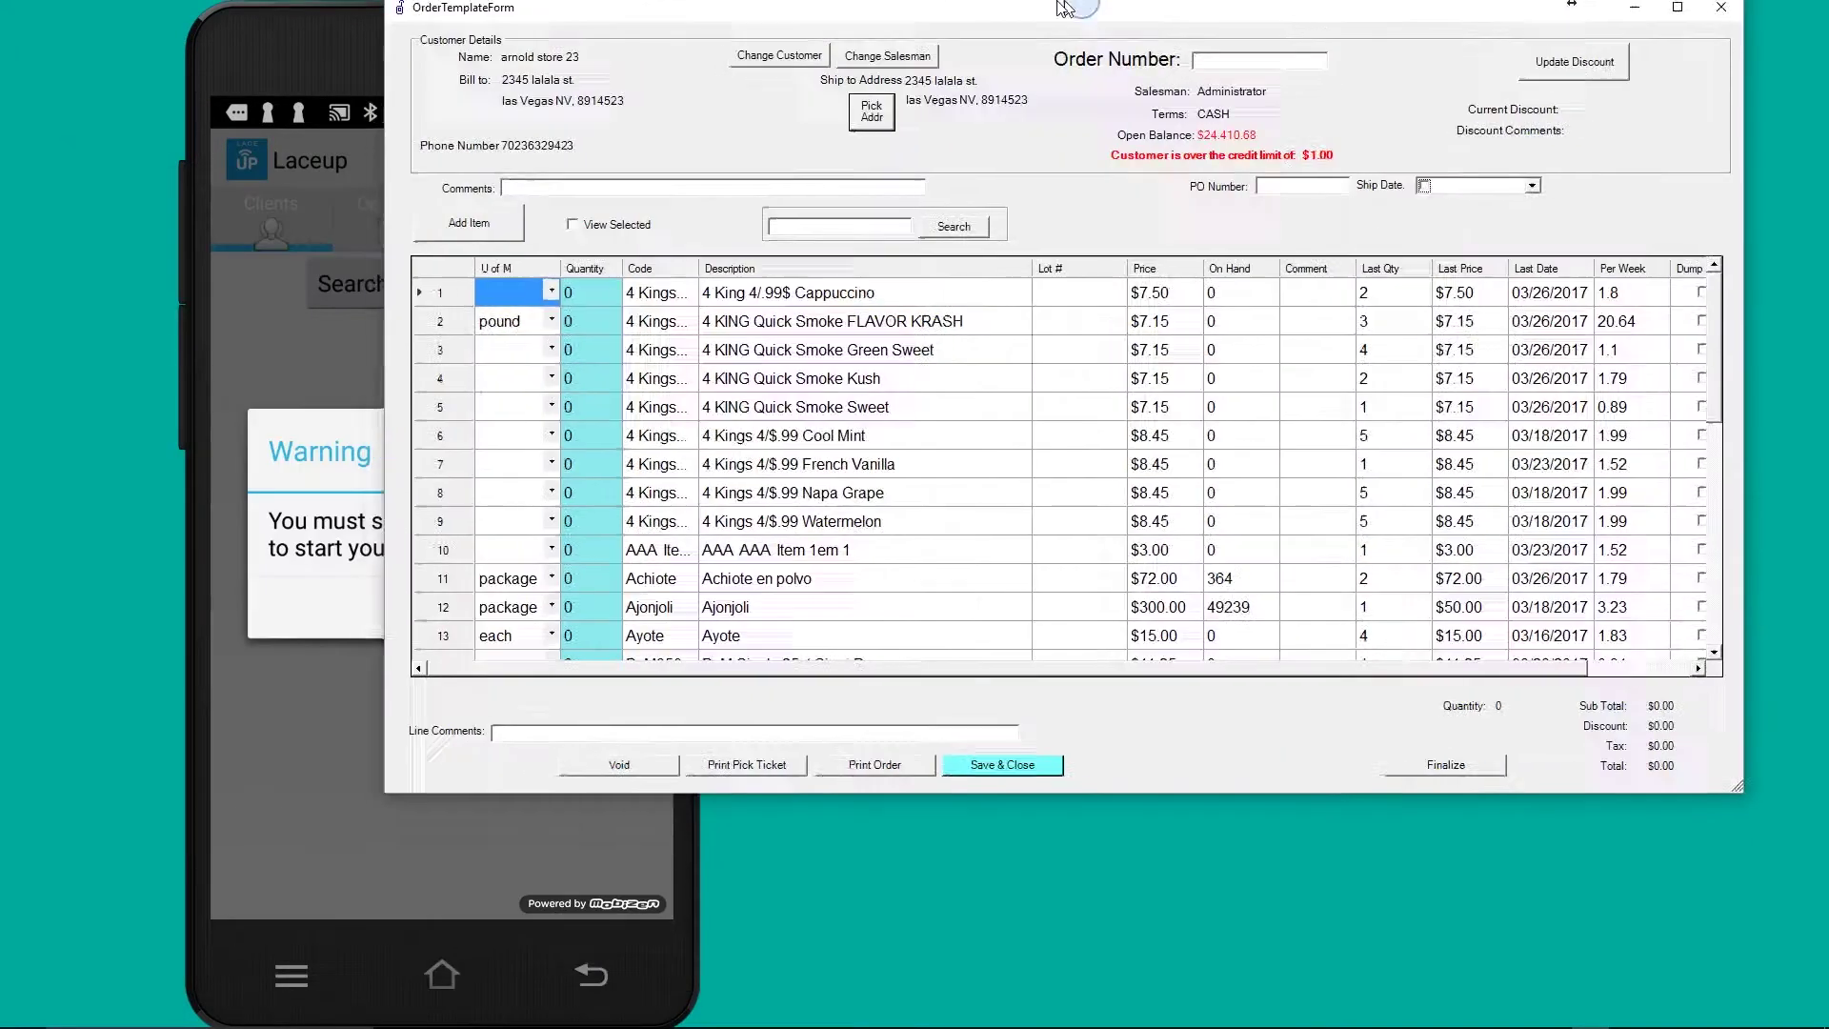
pyautogui.doubleClick(1064, 8)
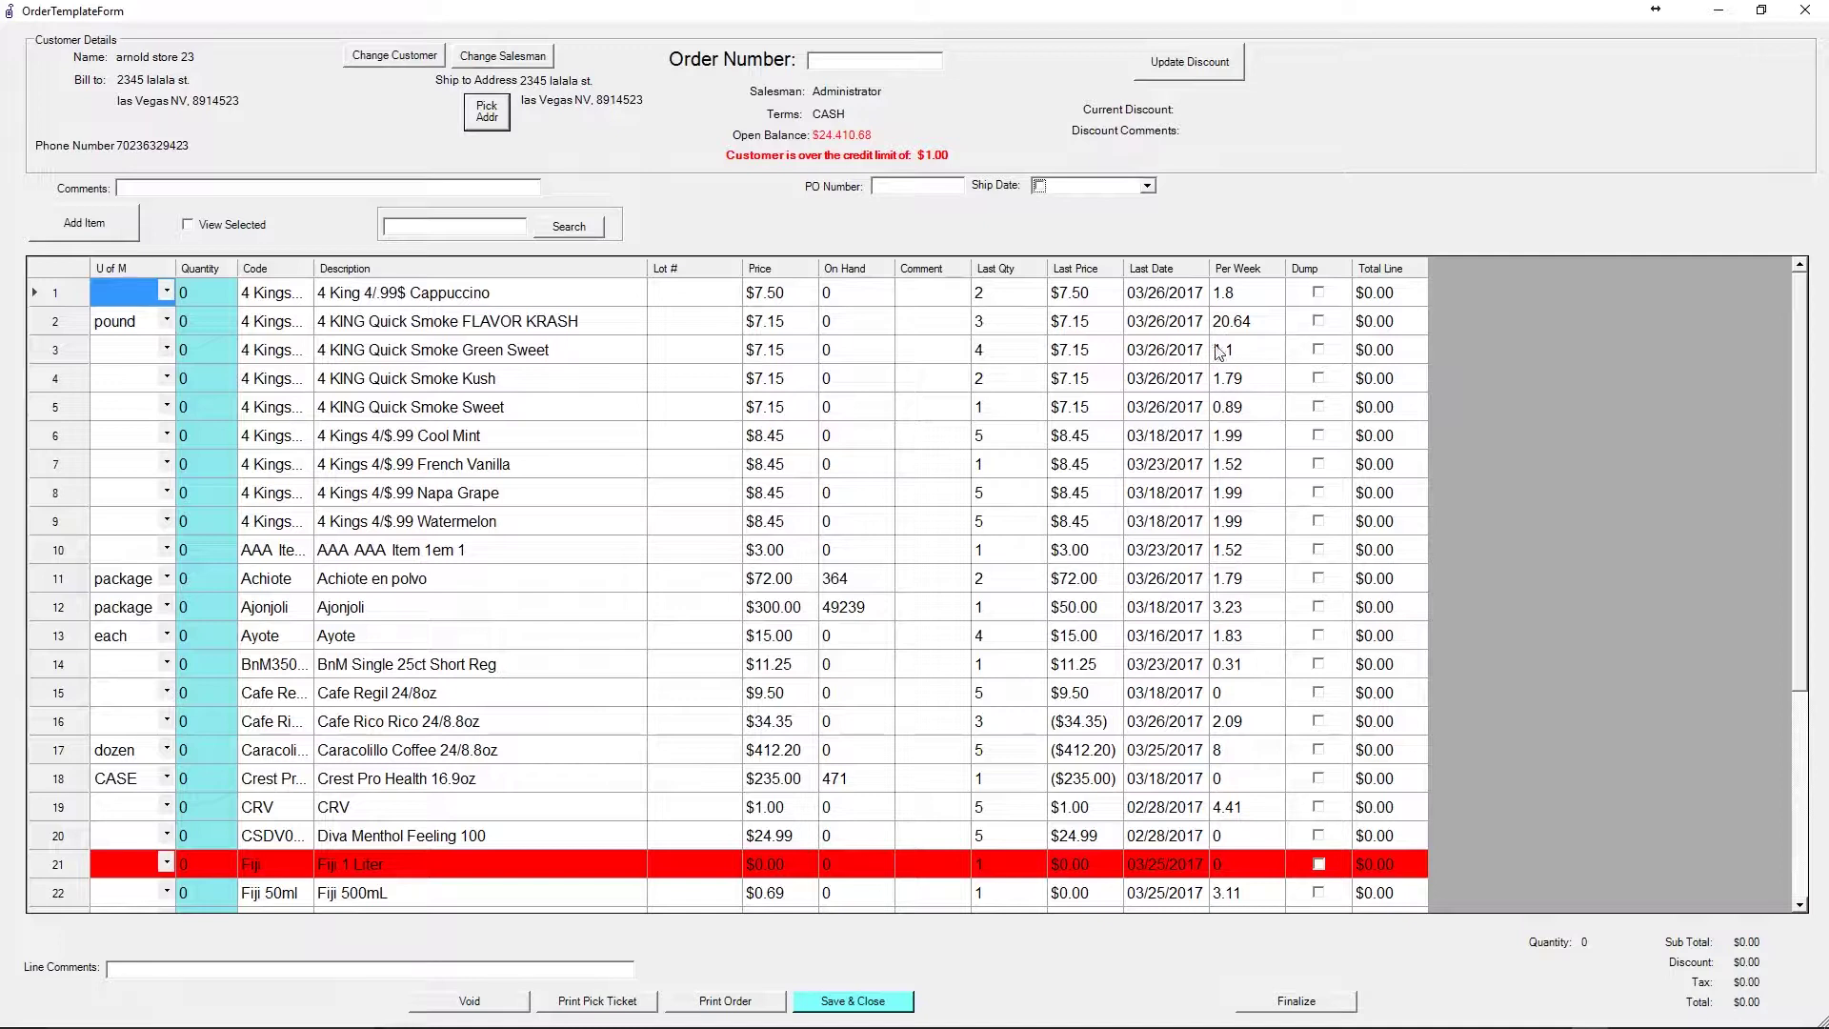
# - Enter quantity 2 for Achiote, Ajonjoli, Ayote and Cafe Regil 24/8oz, totalling $852.48
pyautogui.click(222, 580)
pyautogui.write('2')
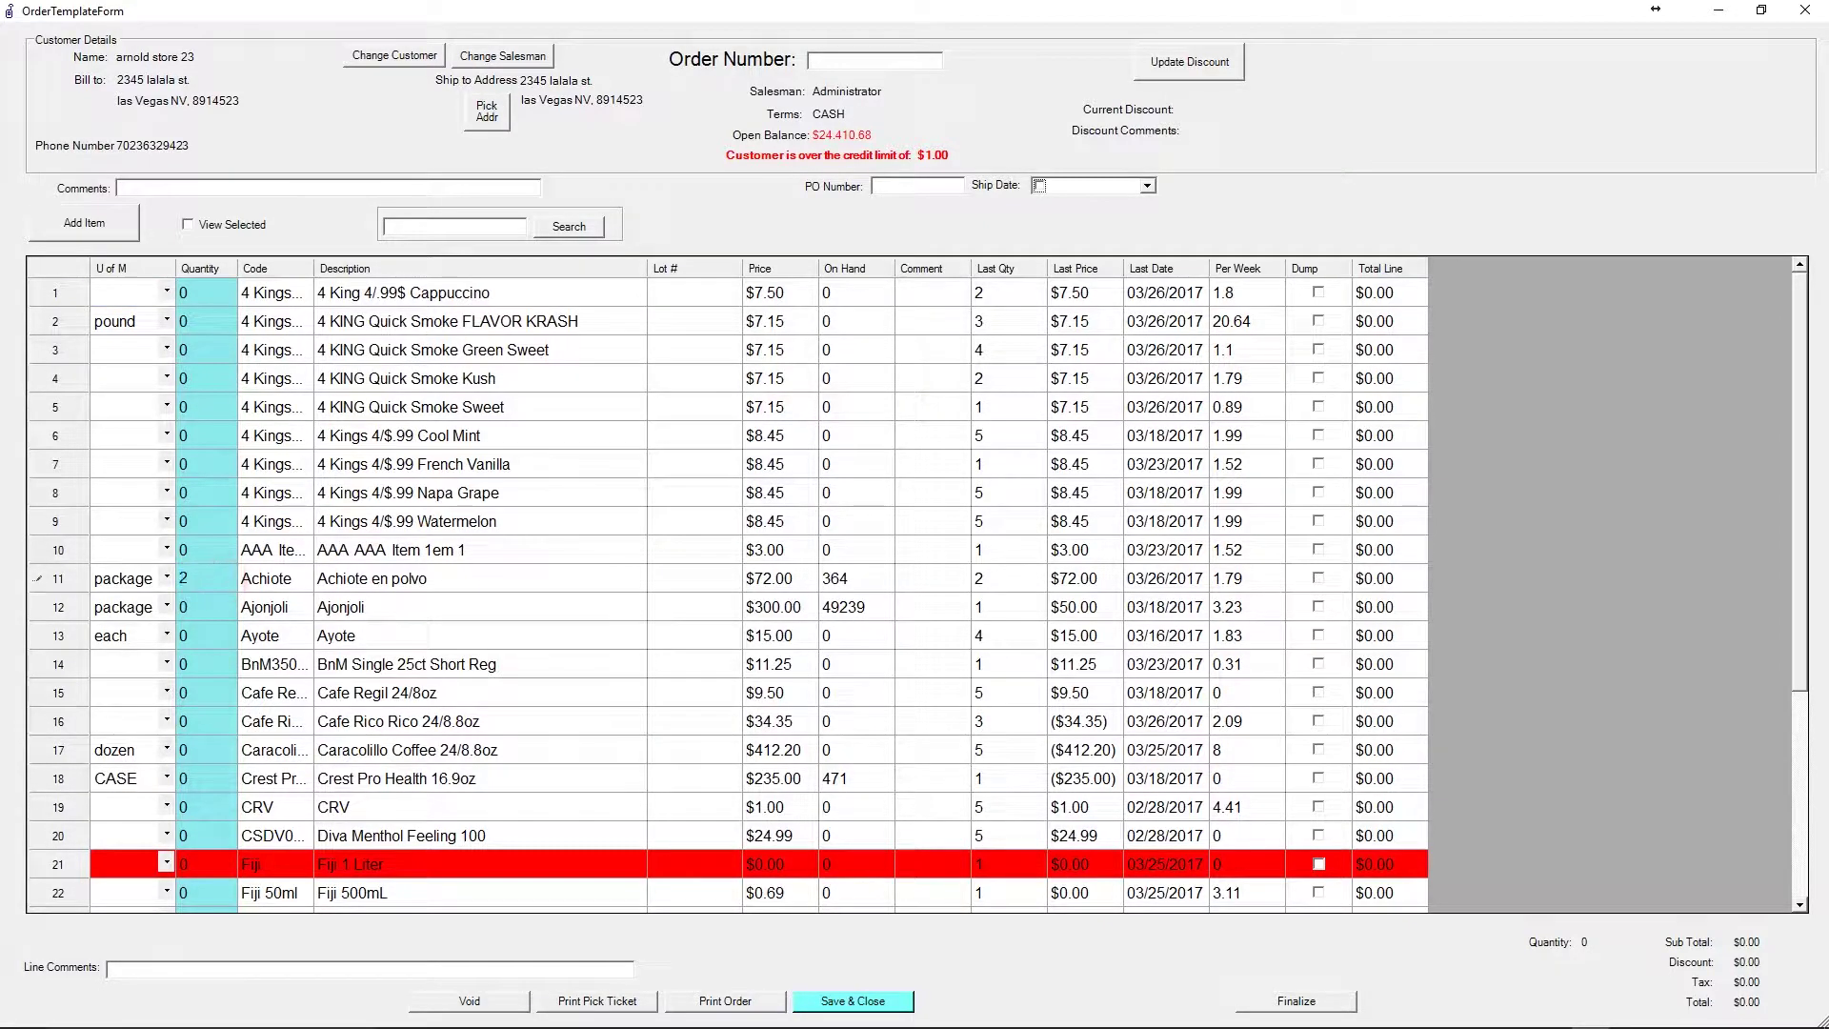
pyautogui.press('Return')
pyautogui.write('2')
pyautogui.press('Return')
pyautogui.write('2')
pyautogui.press('Return')
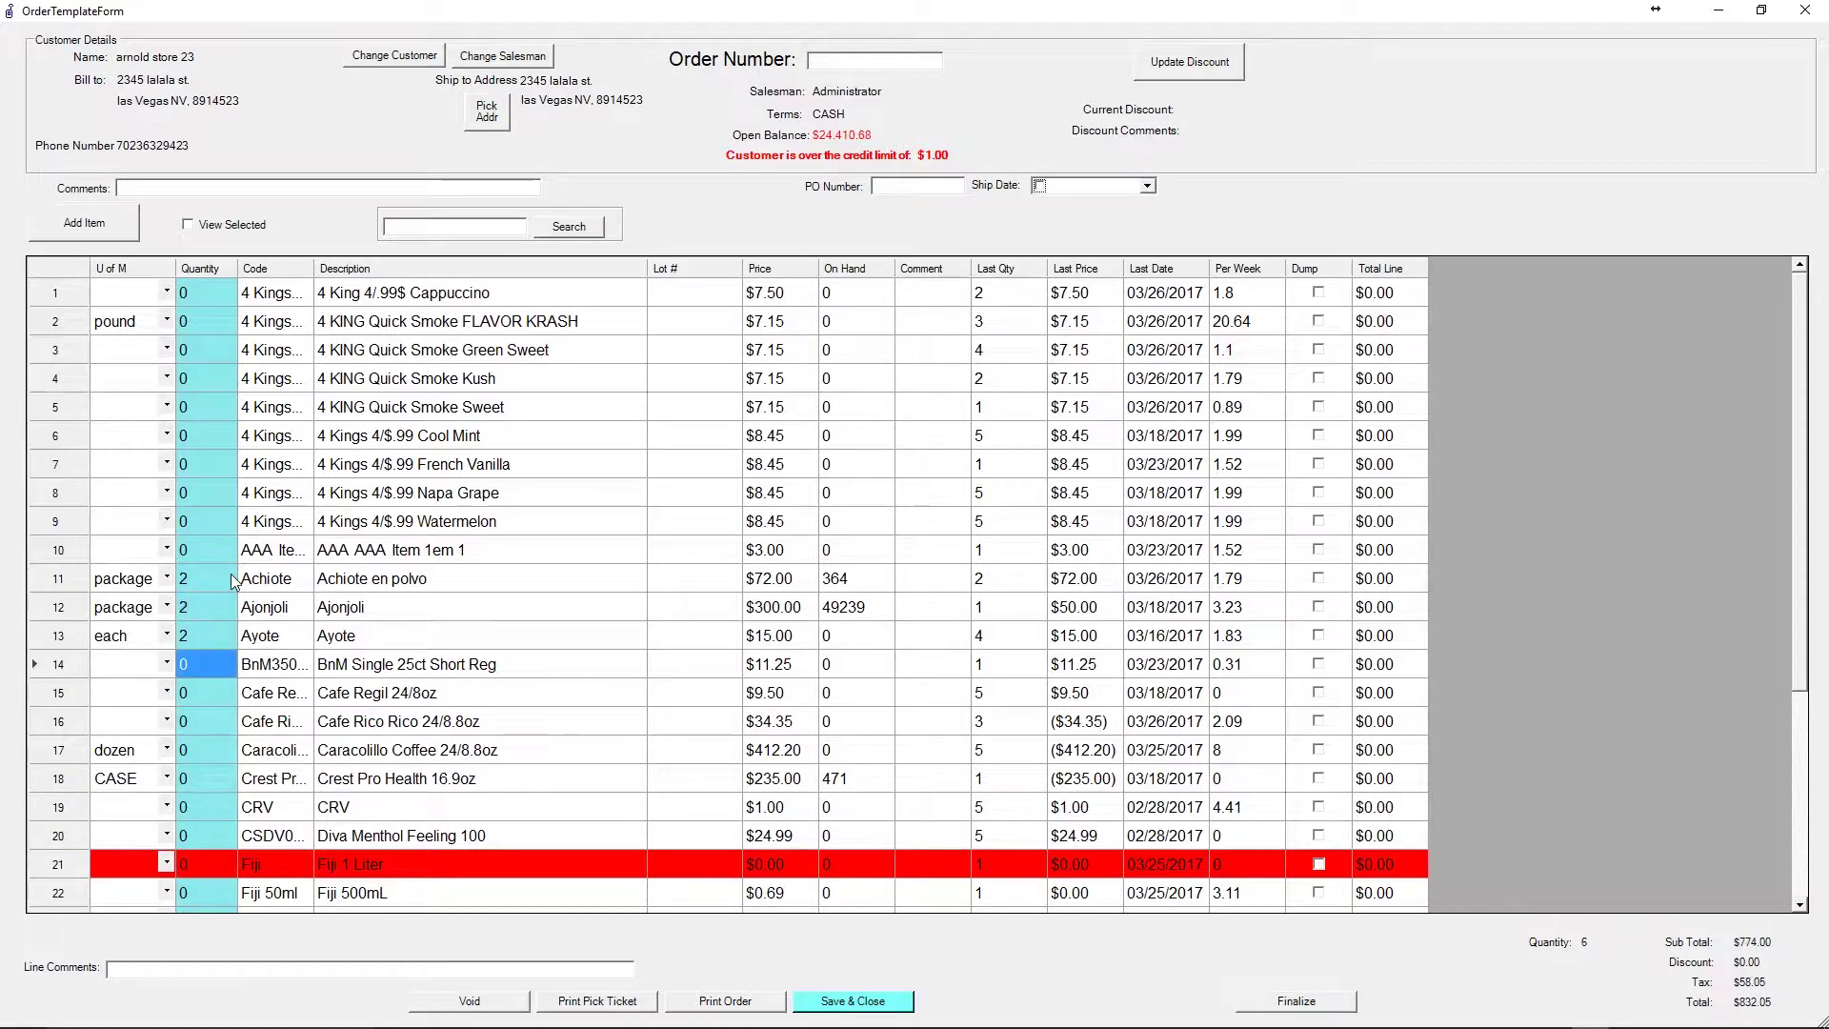
pyautogui.press('Return')
pyautogui.write('2')
pyautogui.press('Return')
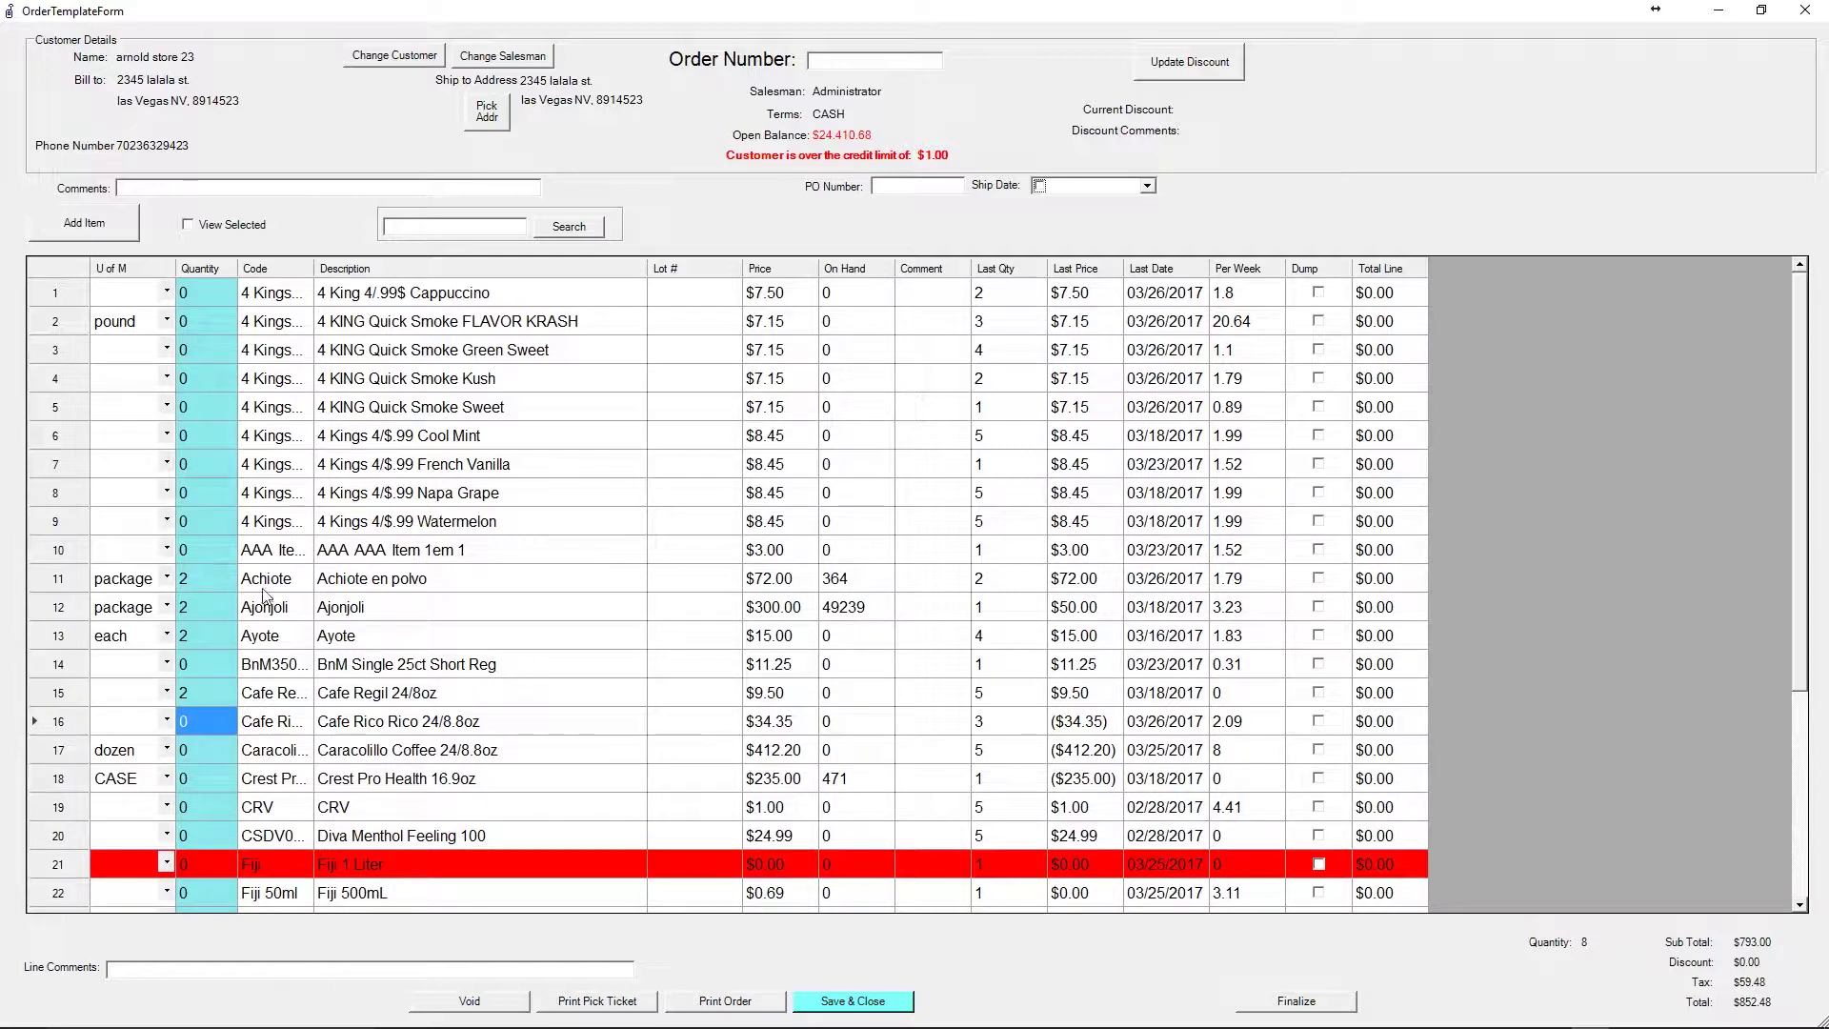
pyautogui.click(364, 724)
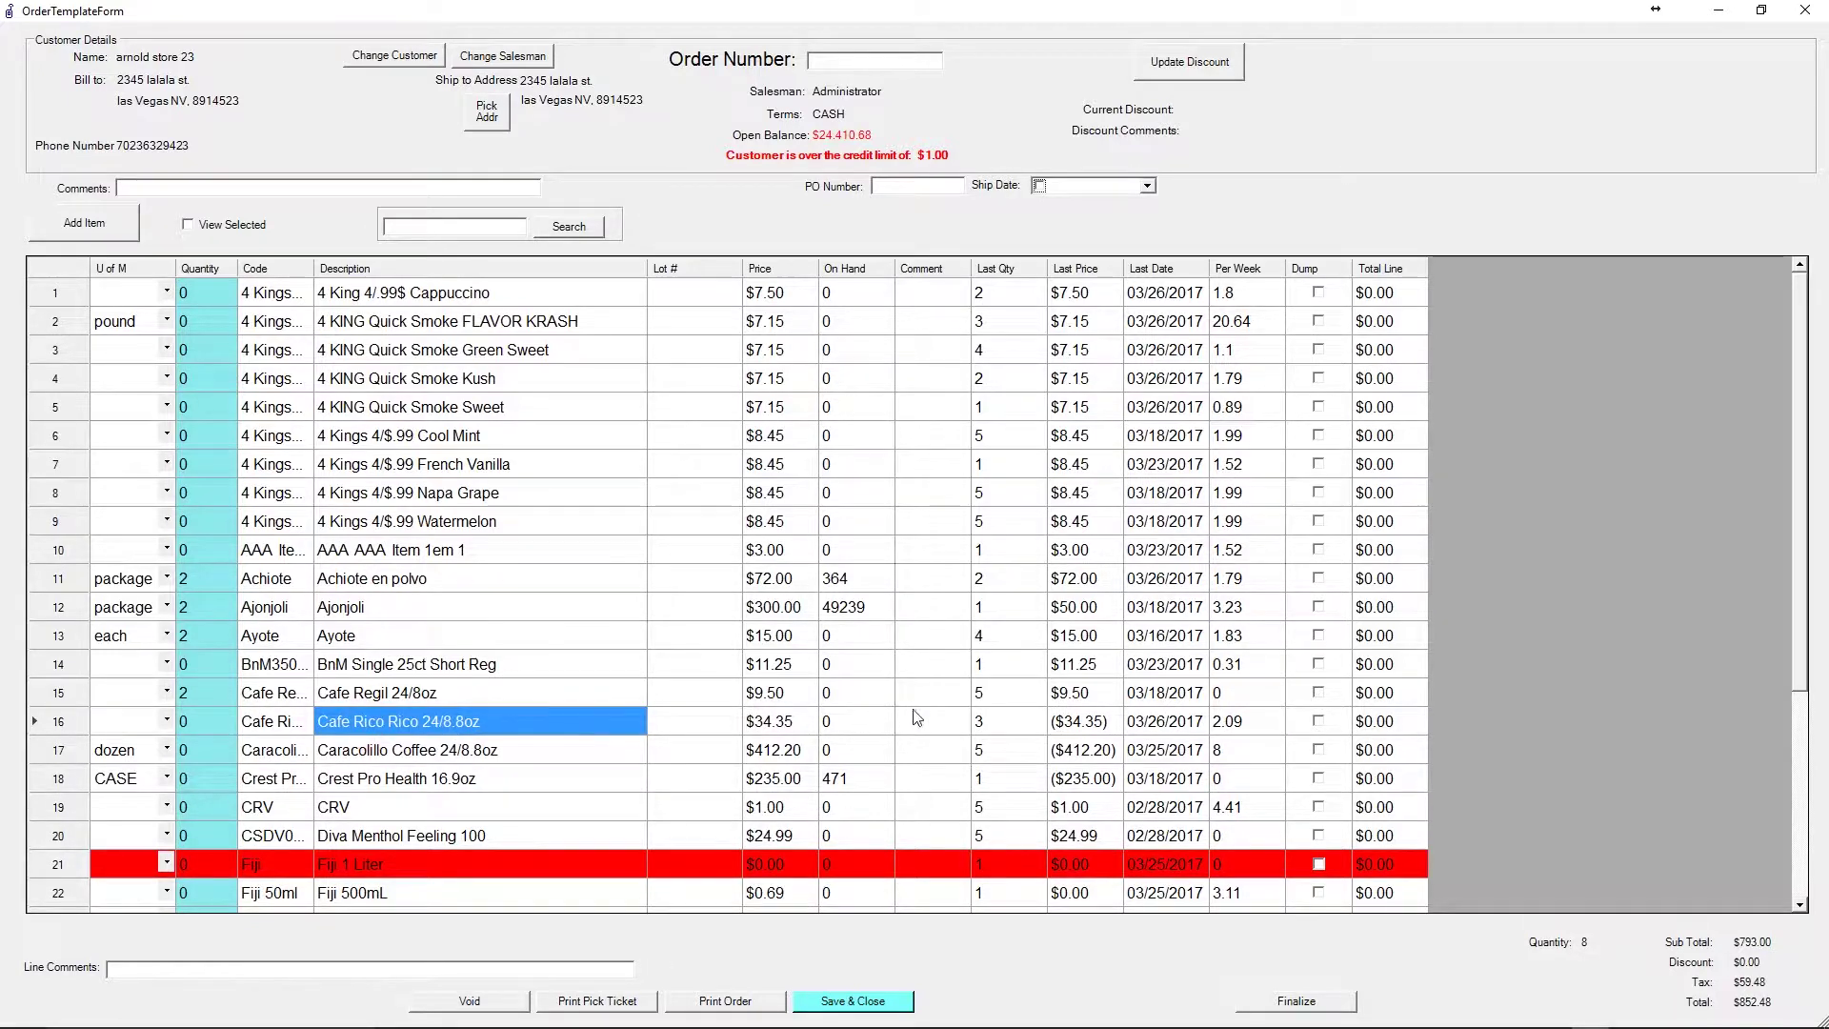
# - Review Cafe Rico Rico 24/8.8oz's last order details and set its quantity to 1
pyautogui.click(1199, 724)
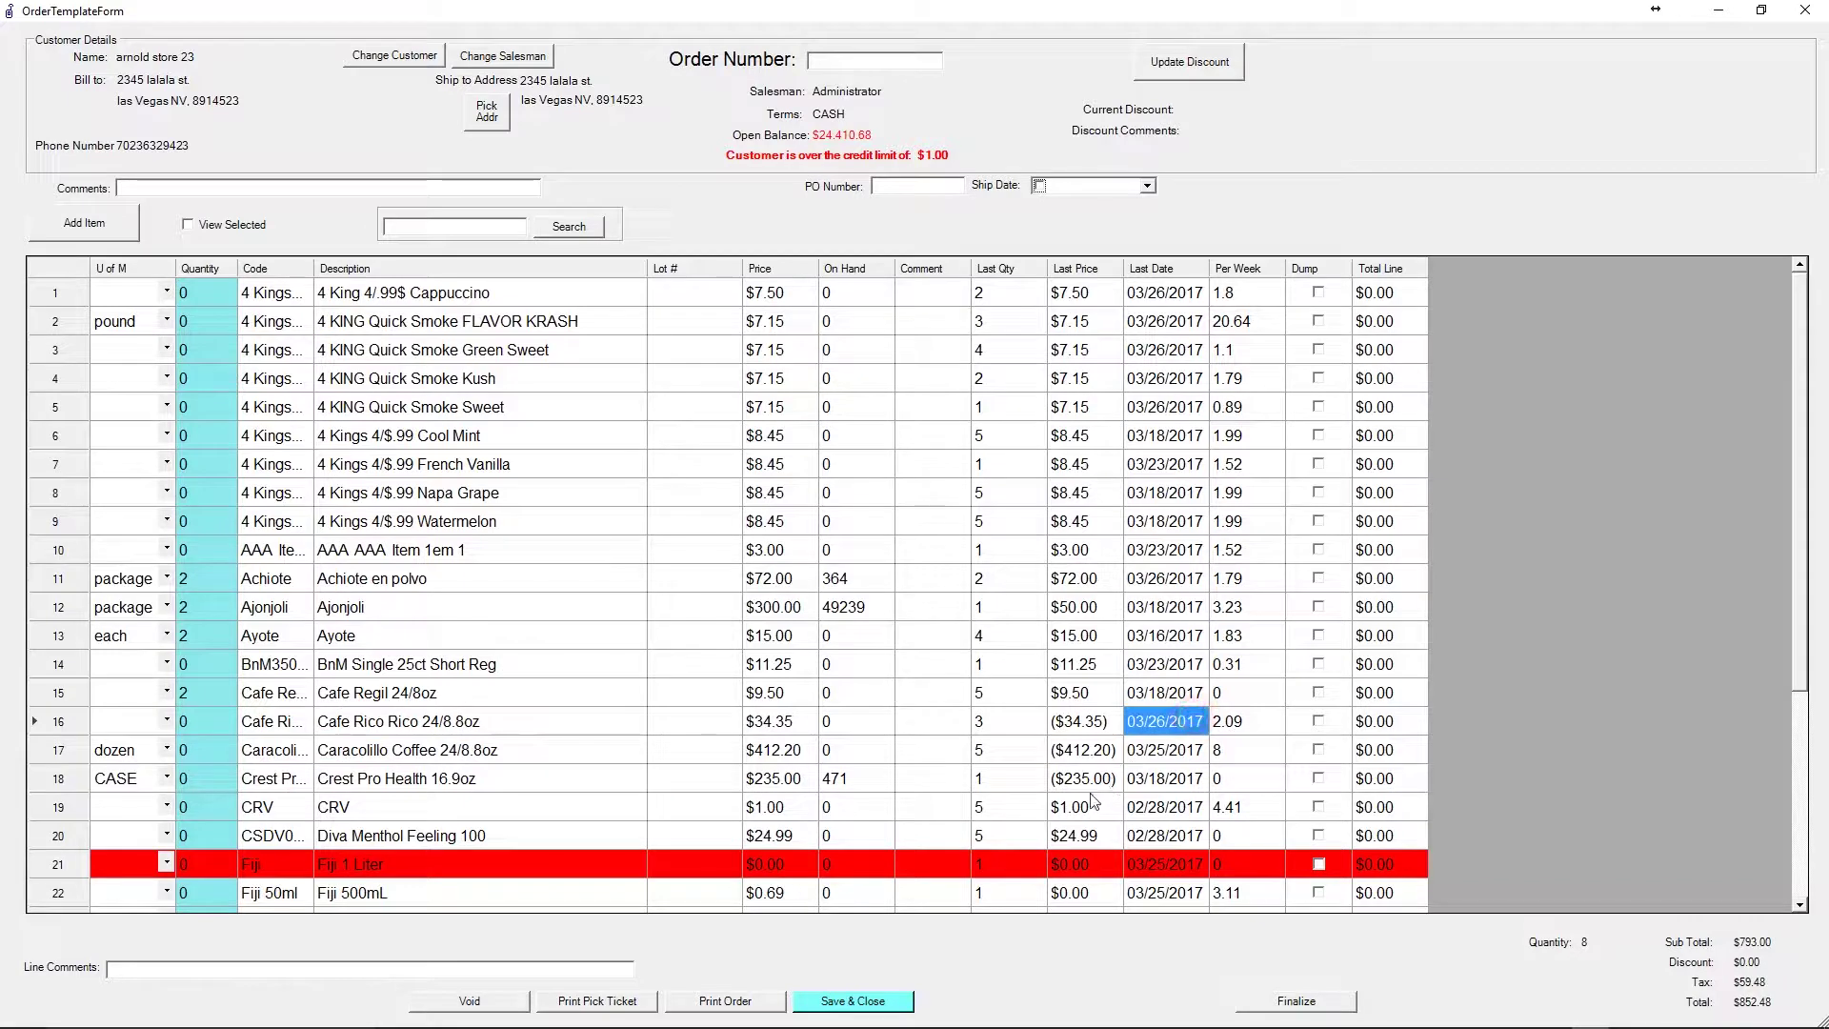
pyautogui.click(1001, 724)
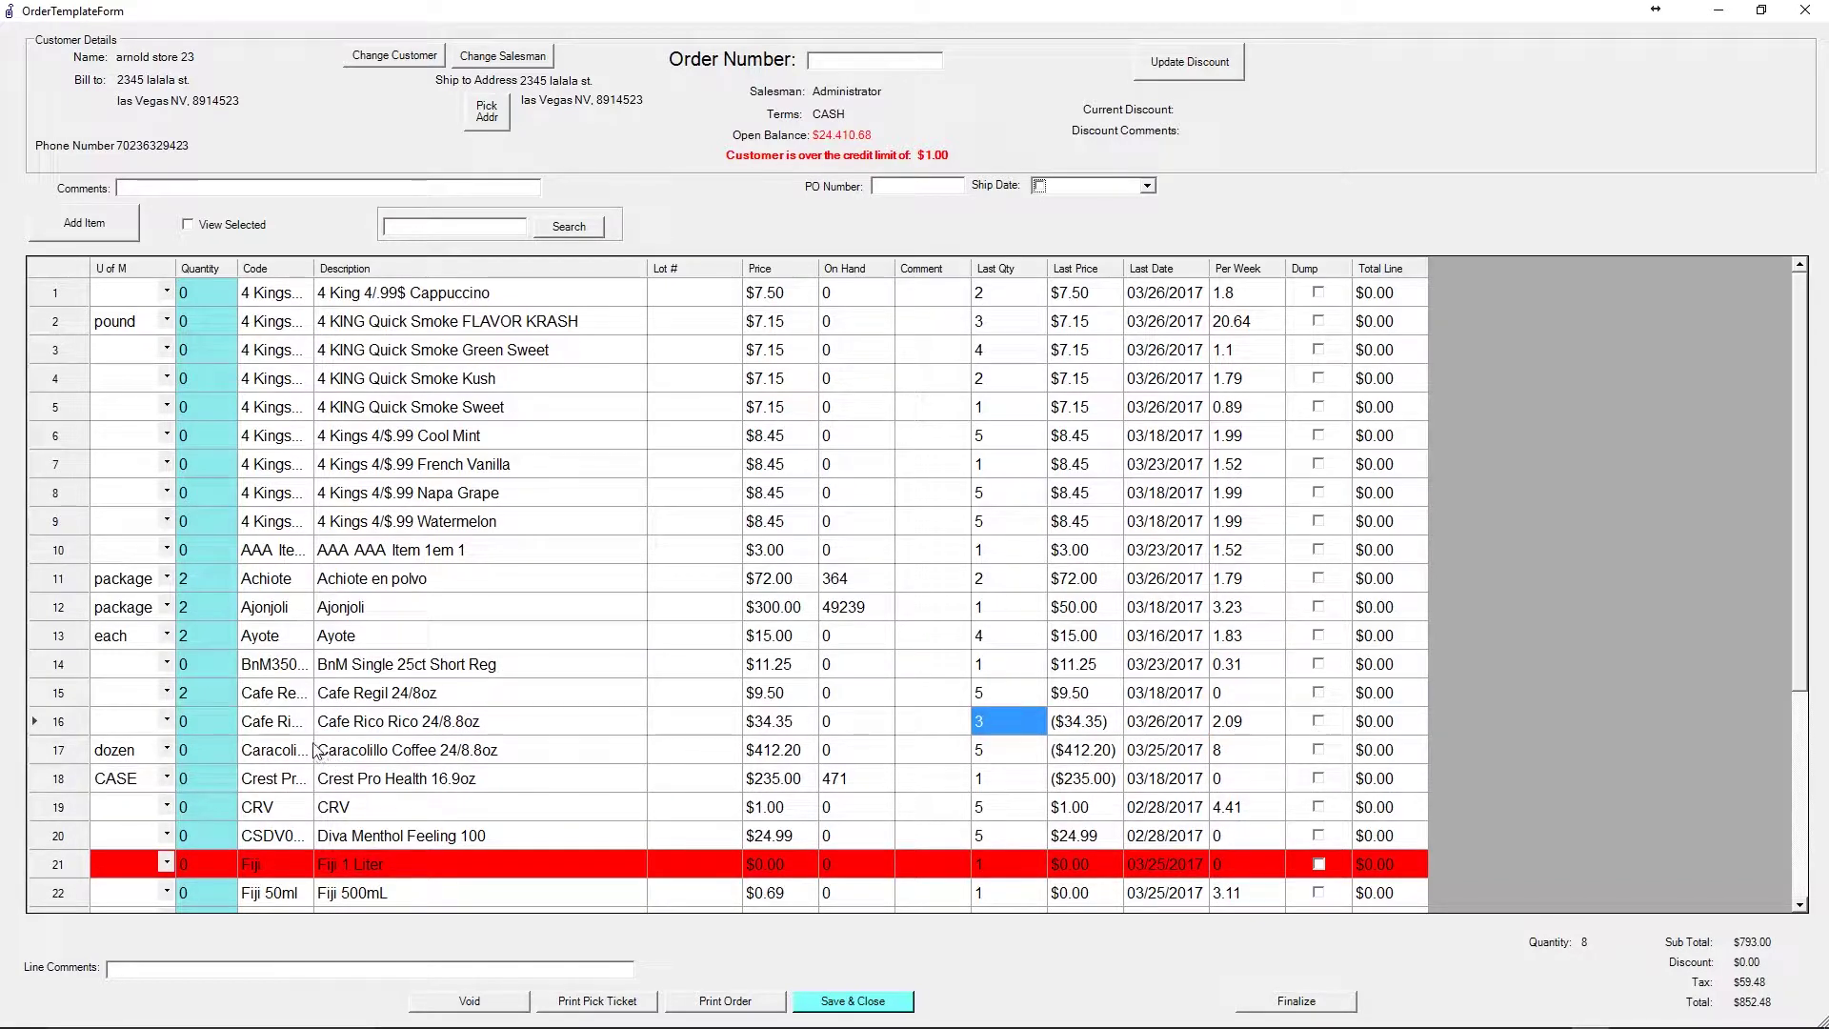
pyautogui.click(194, 721)
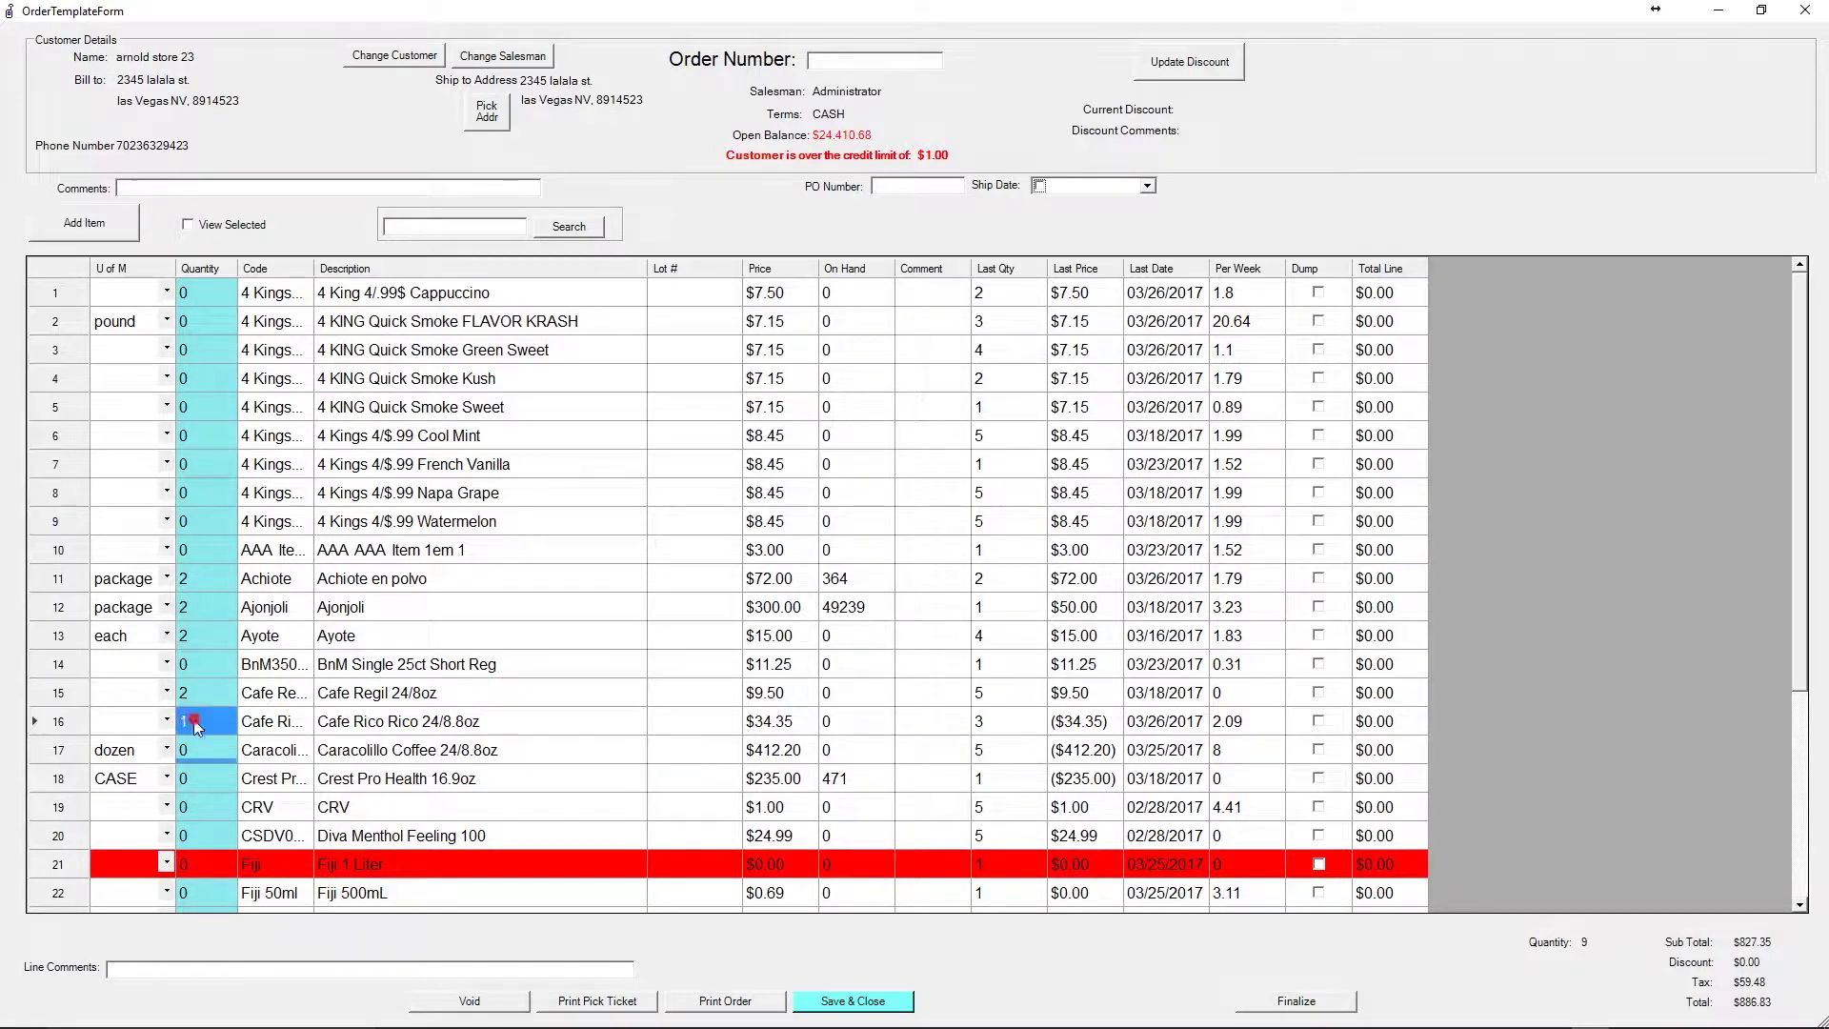
pyautogui.click(292, 720)
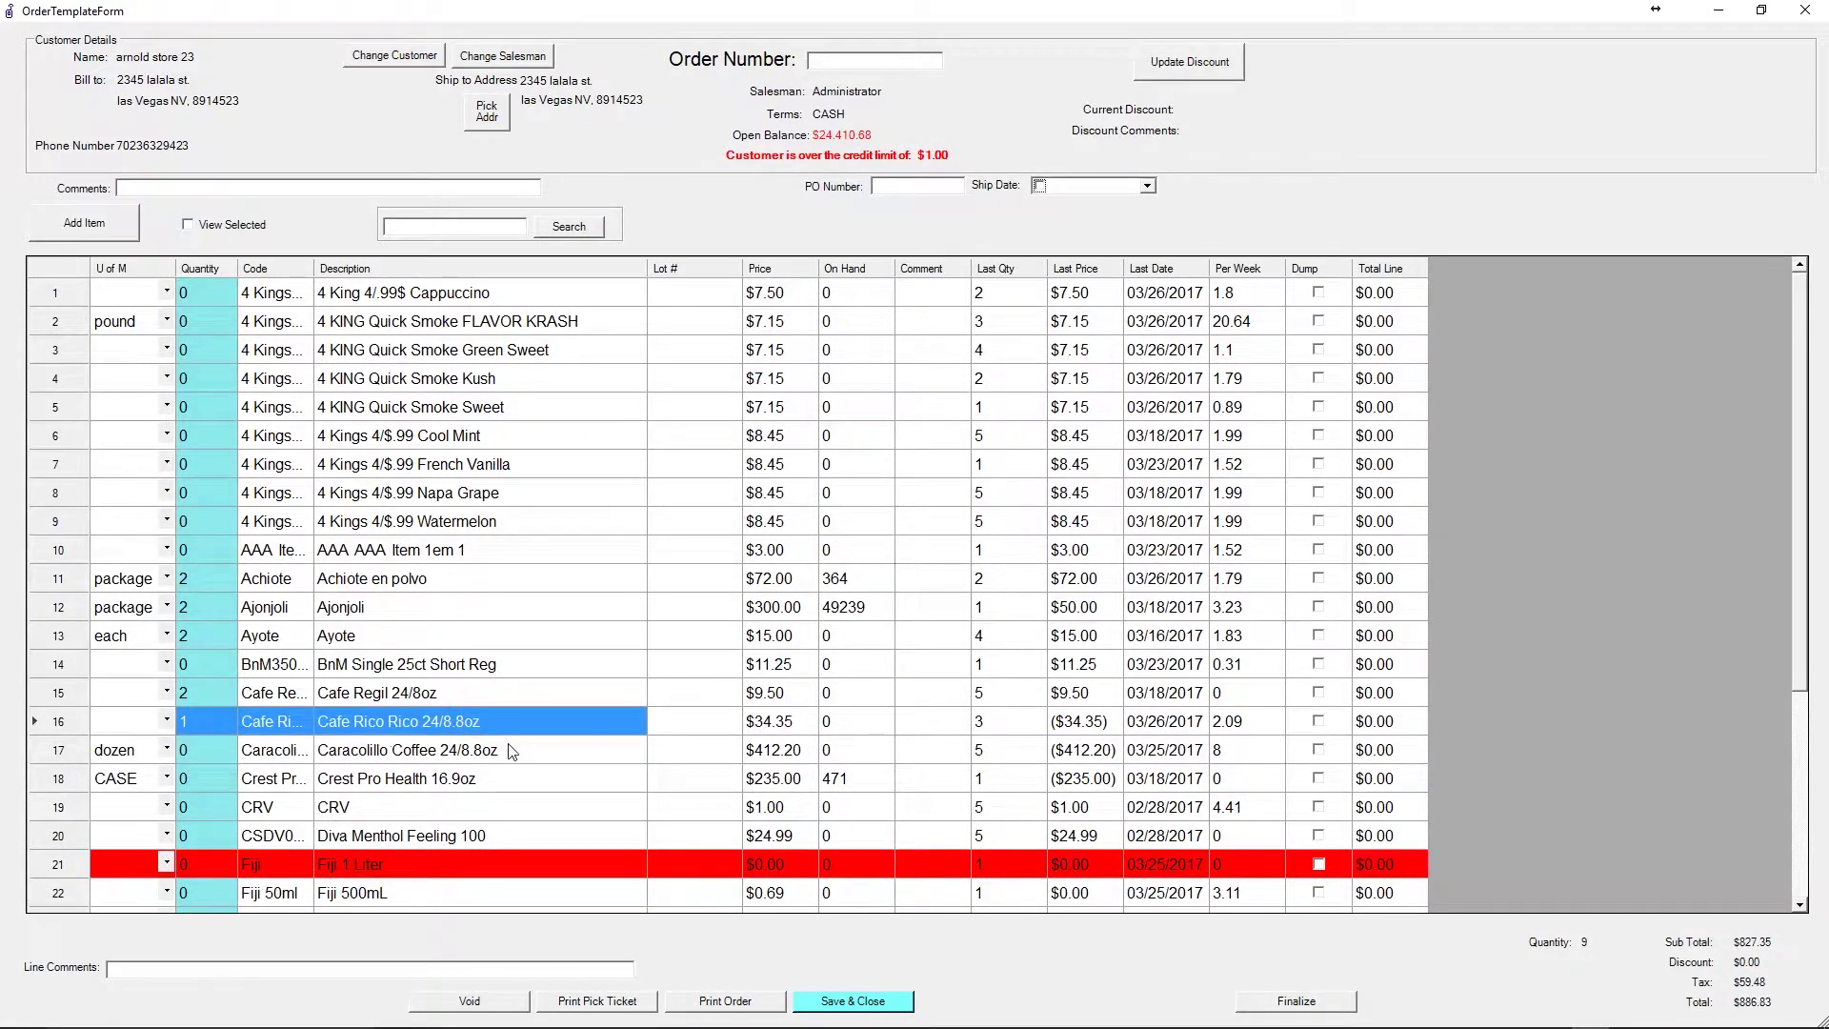
pyautogui.moveTo(477, 352); pyautogui.dragTo(457, 751)
pyautogui.click(472, 663)
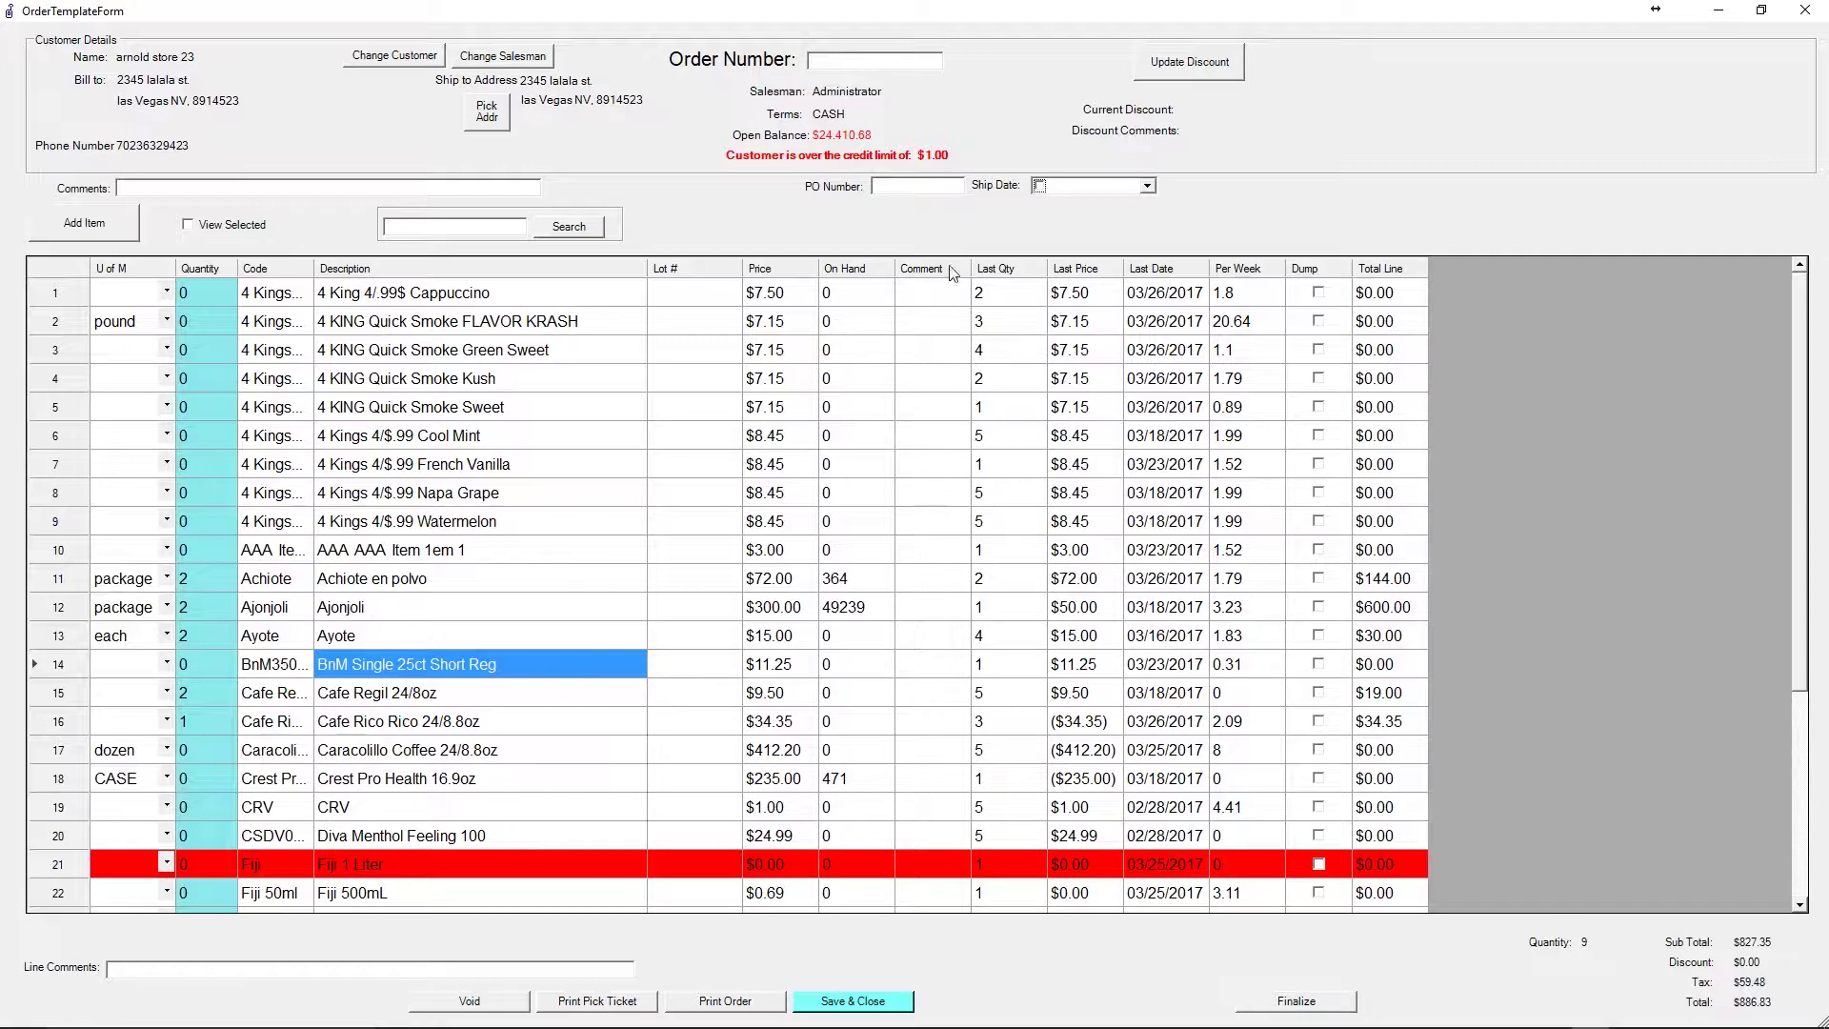
# - Set PO number 12345 and ship date 3/26/2017, then save and close the order
pyautogui.click(929, 187)
pyautogui.click(1040, 186)
pyautogui.click(888, 1000)
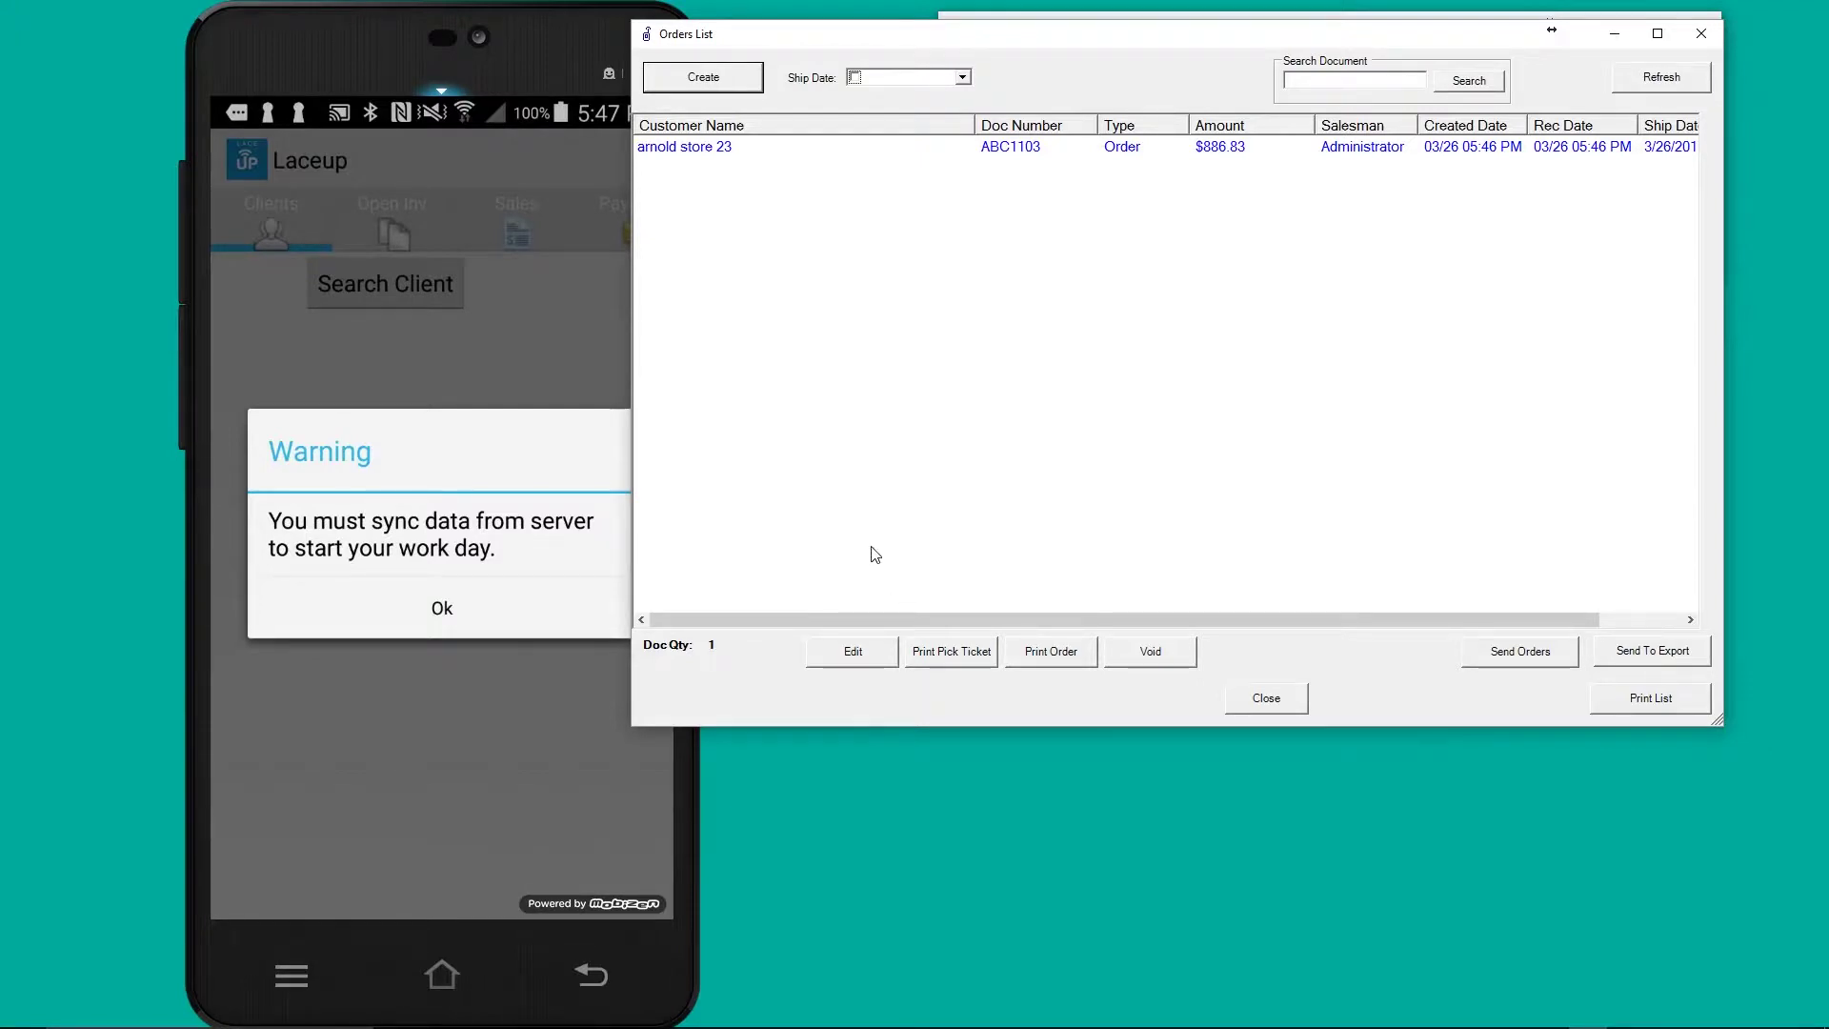
pyautogui.click(1124, 146)
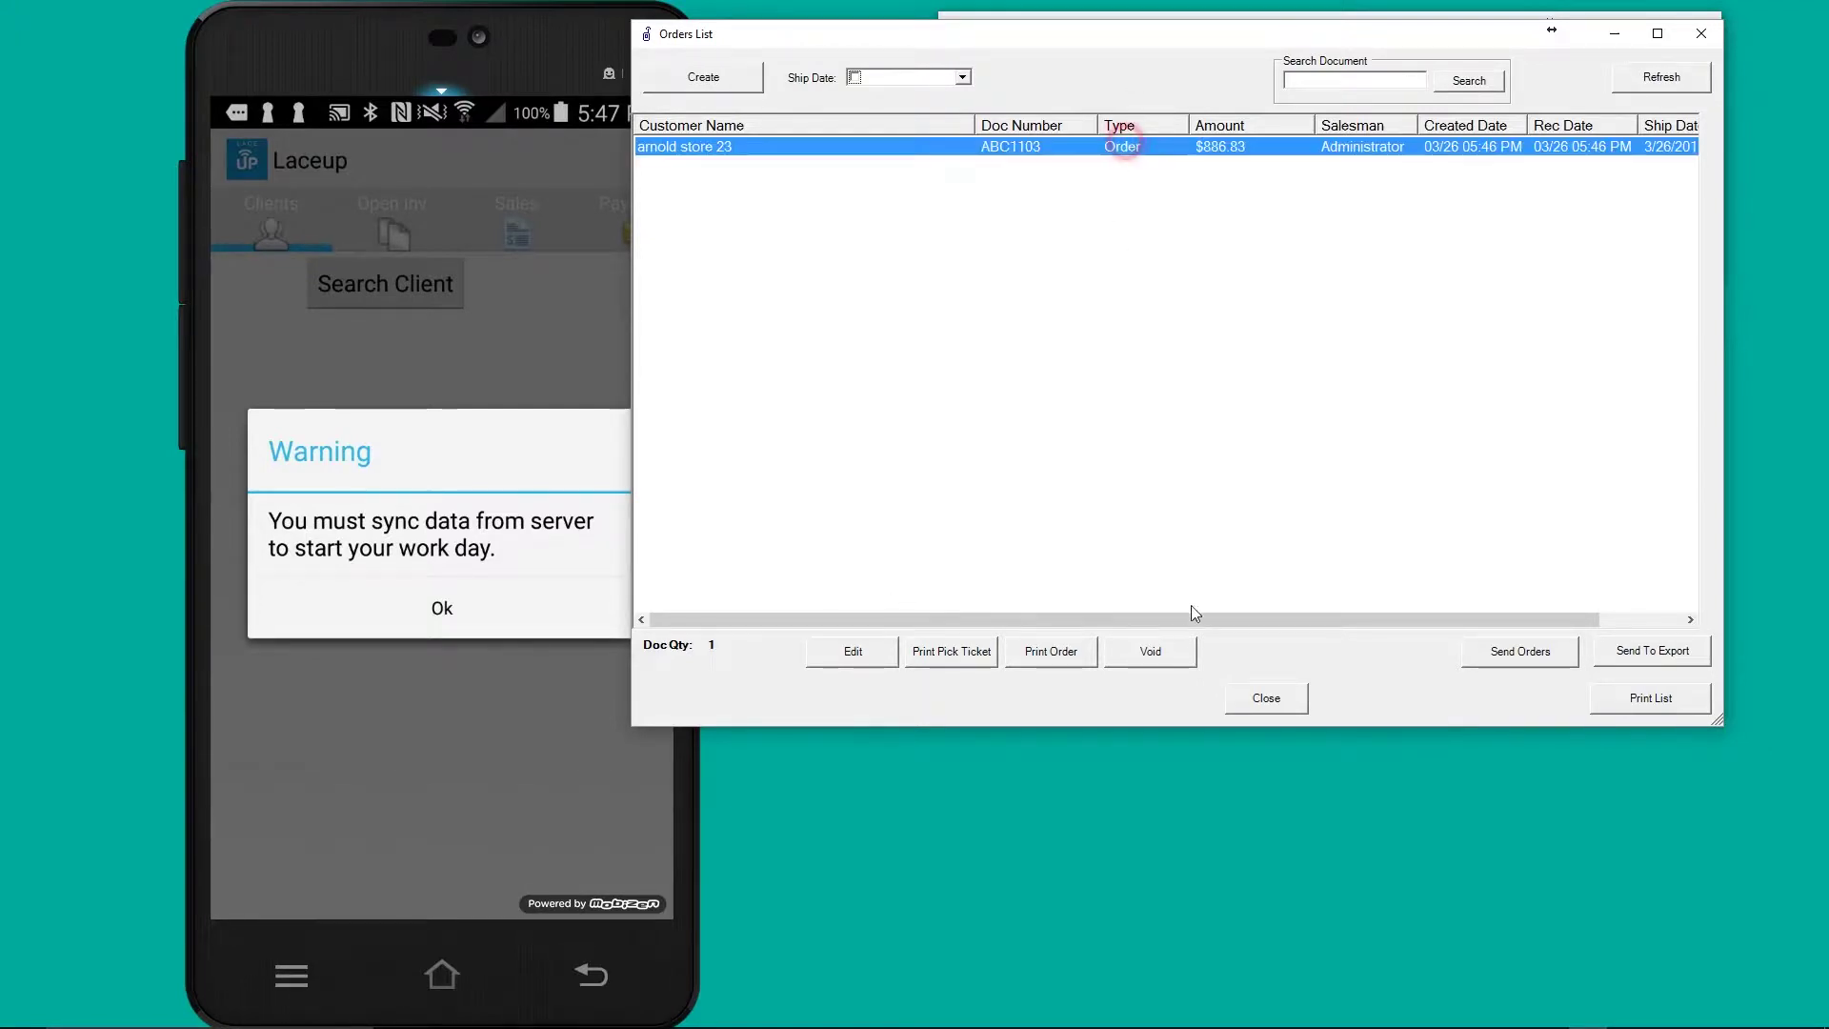
pyautogui.click(953, 651)
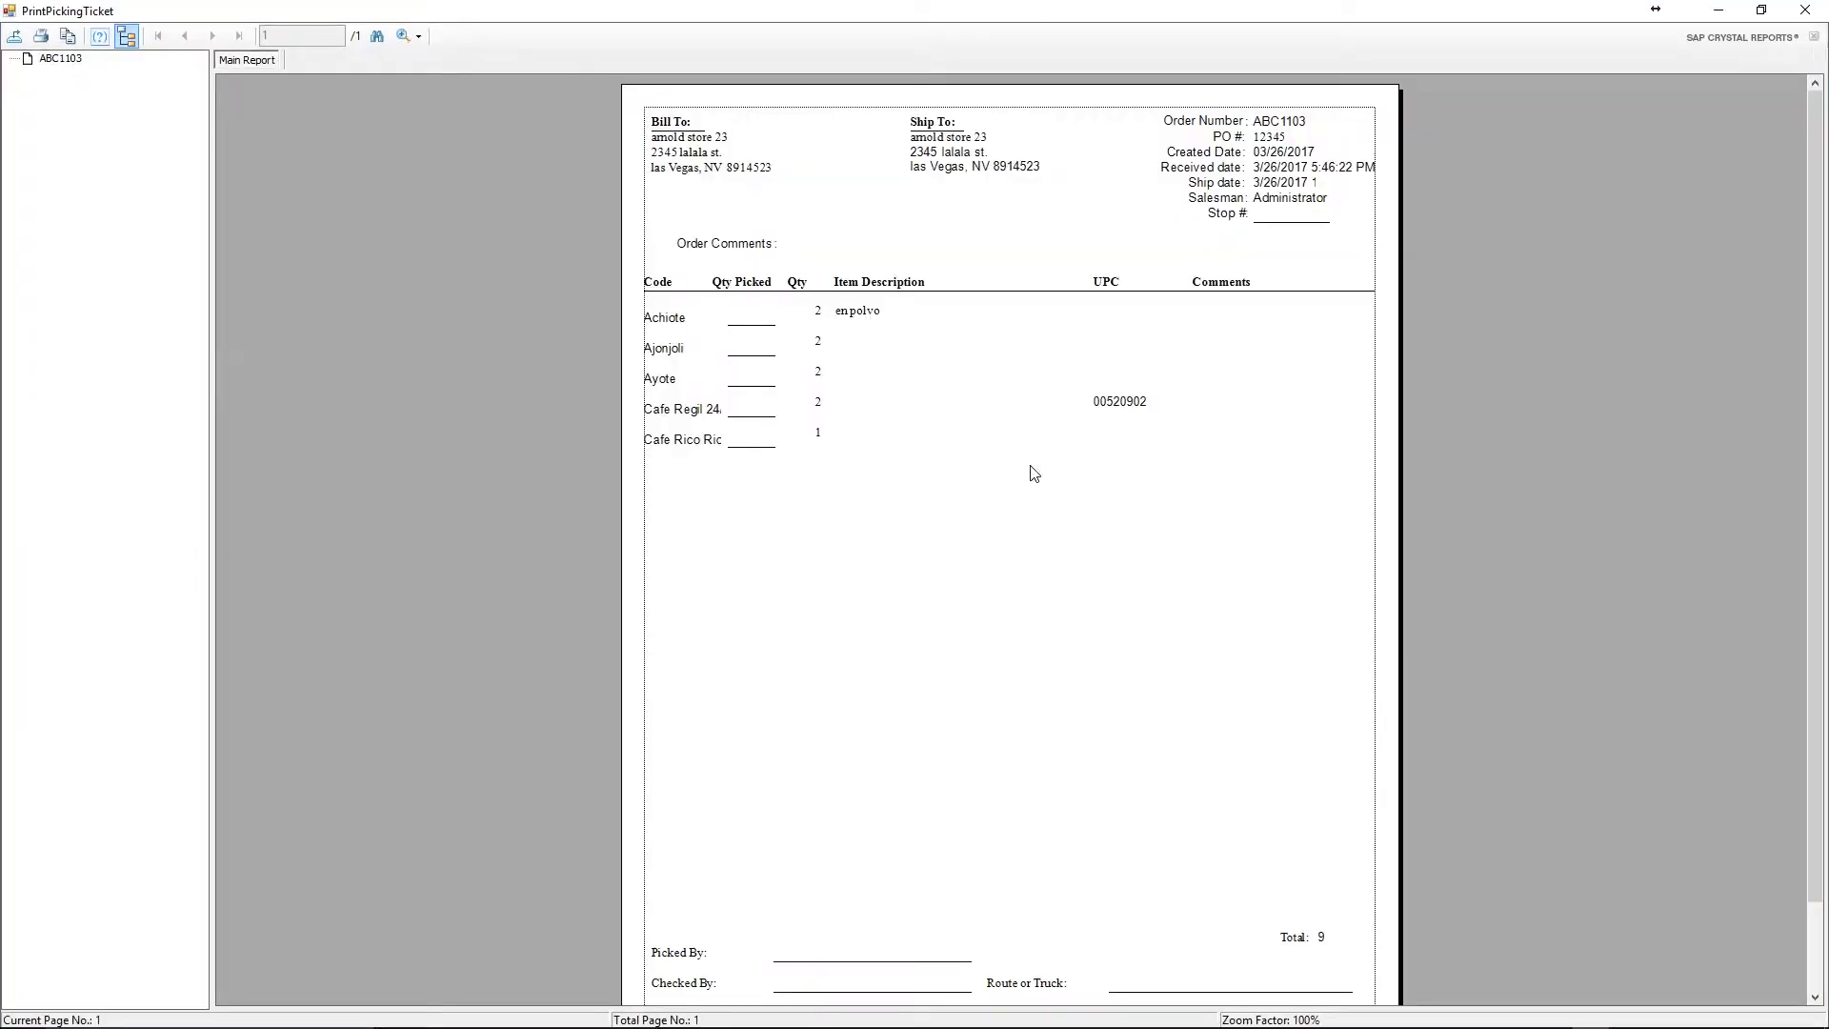
pyautogui.moveTo(679, 497); pyautogui.dragTo(653, 249)
pyautogui.moveTo(929, 514); pyautogui.dragTo(866, 288)
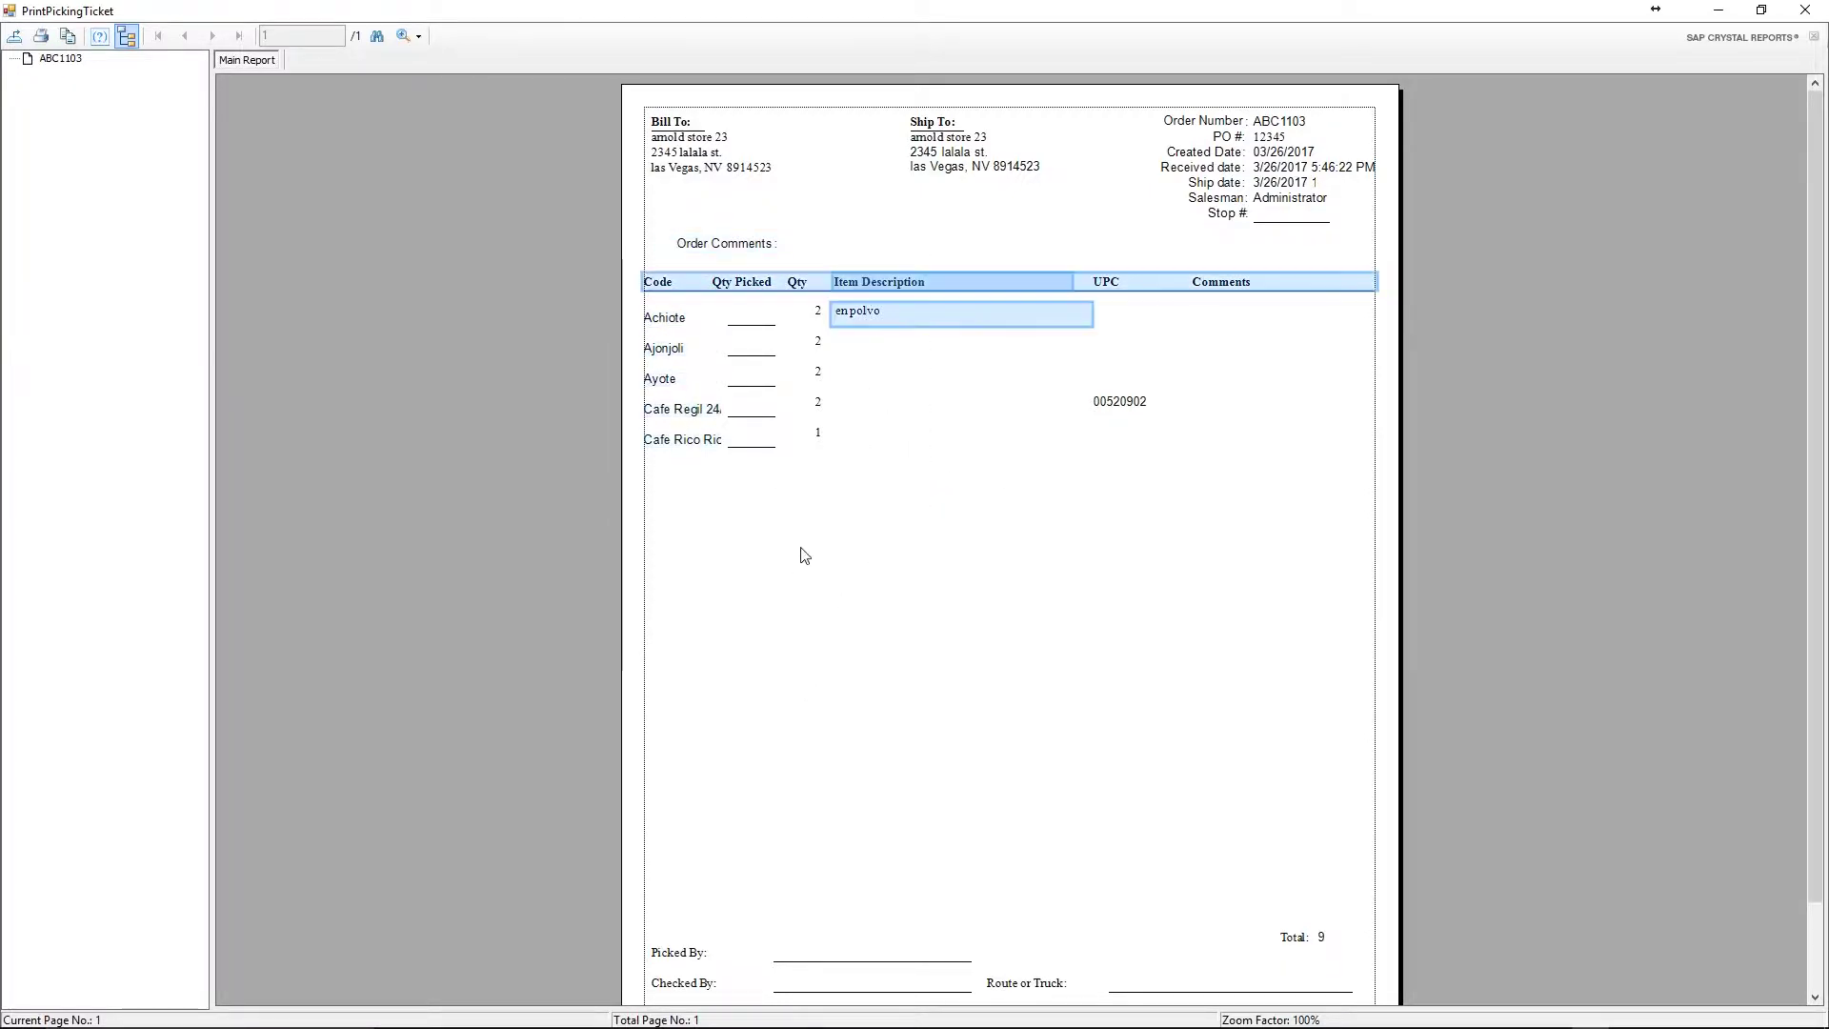
pyautogui.moveTo(816, 523); pyautogui.dragTo(824, 297)
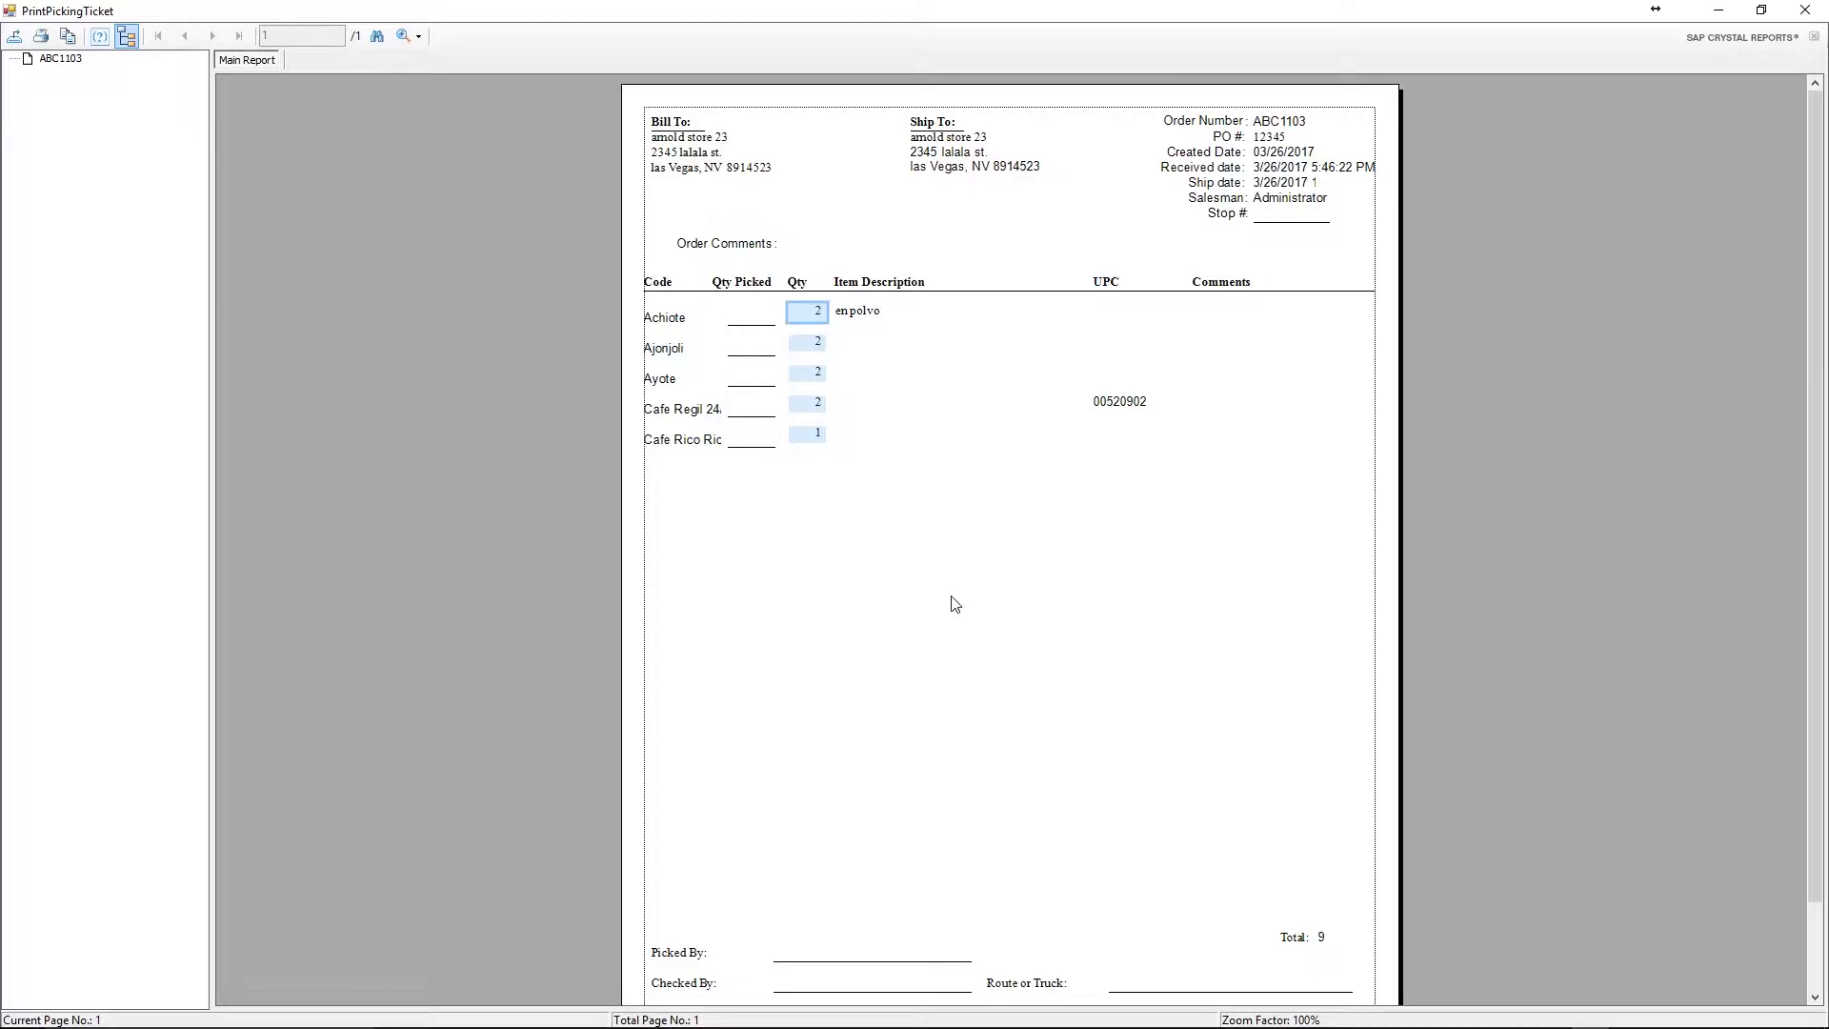
pyautogui.moveTo(757, 481); pyautogui.dragTo(760, 308)
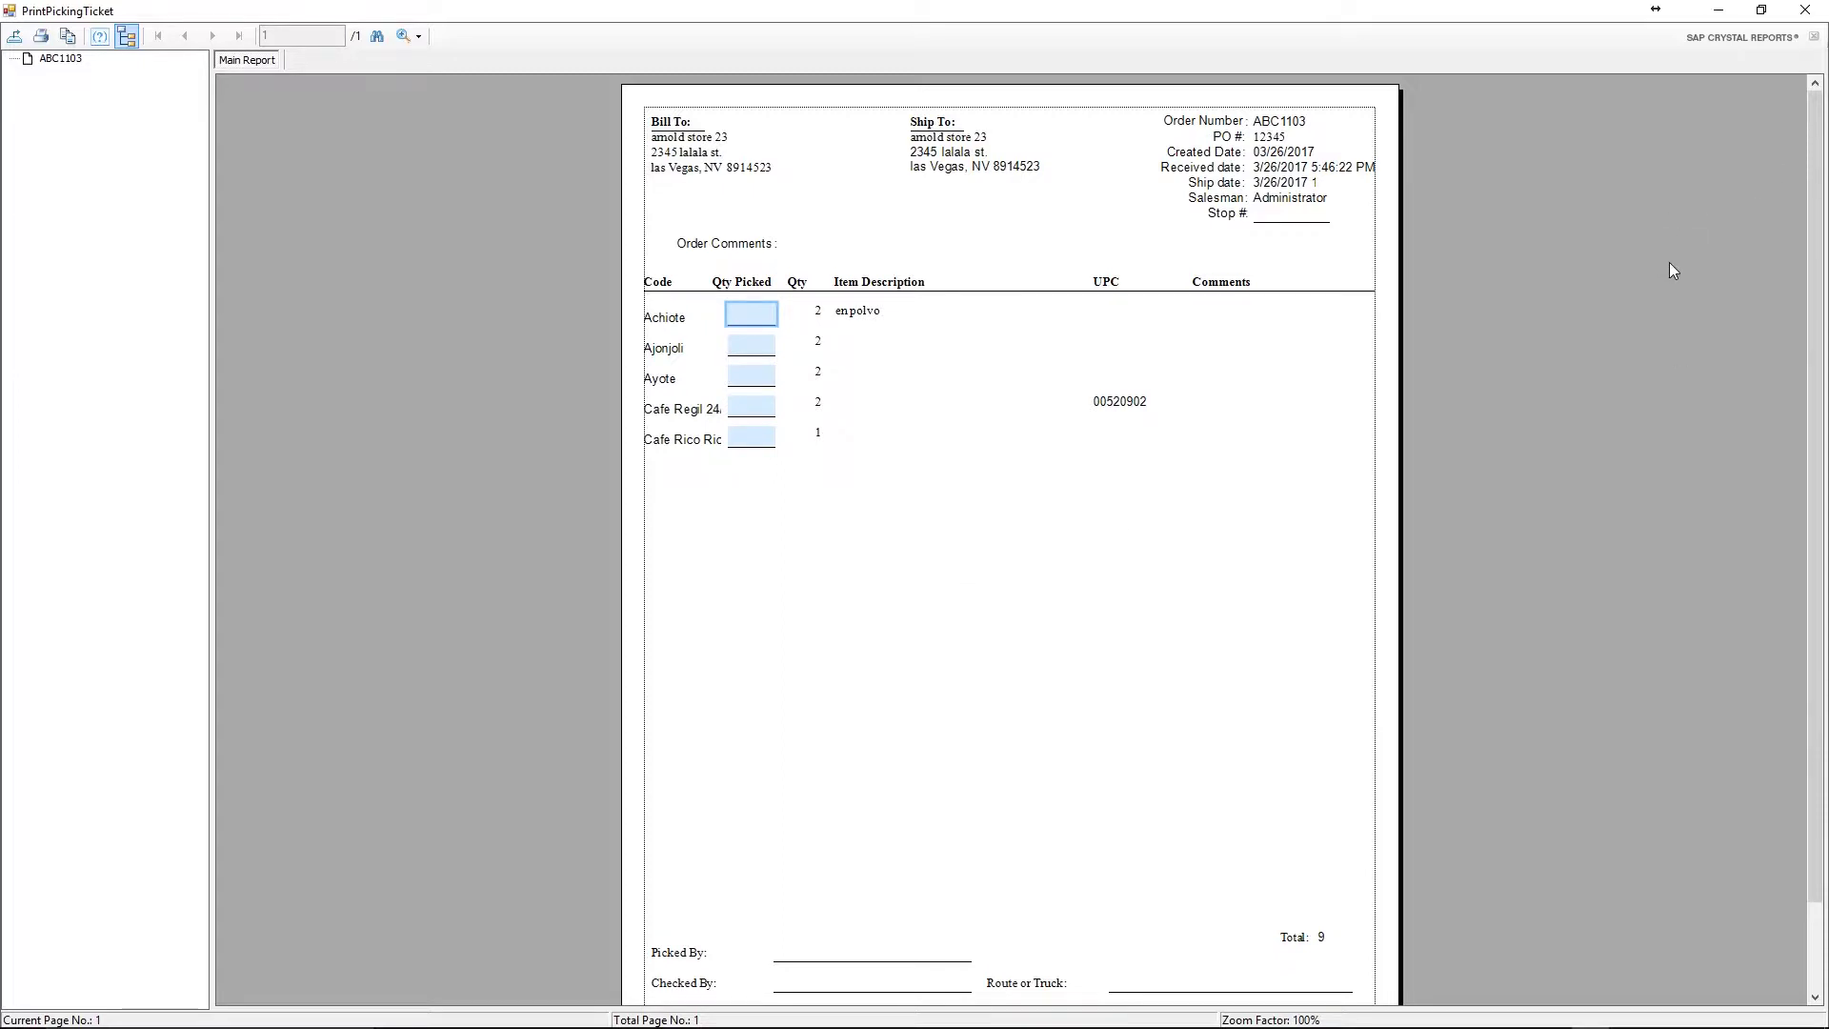
pyautogui.click(1805, 10)
pyautogui.click(965, 152)
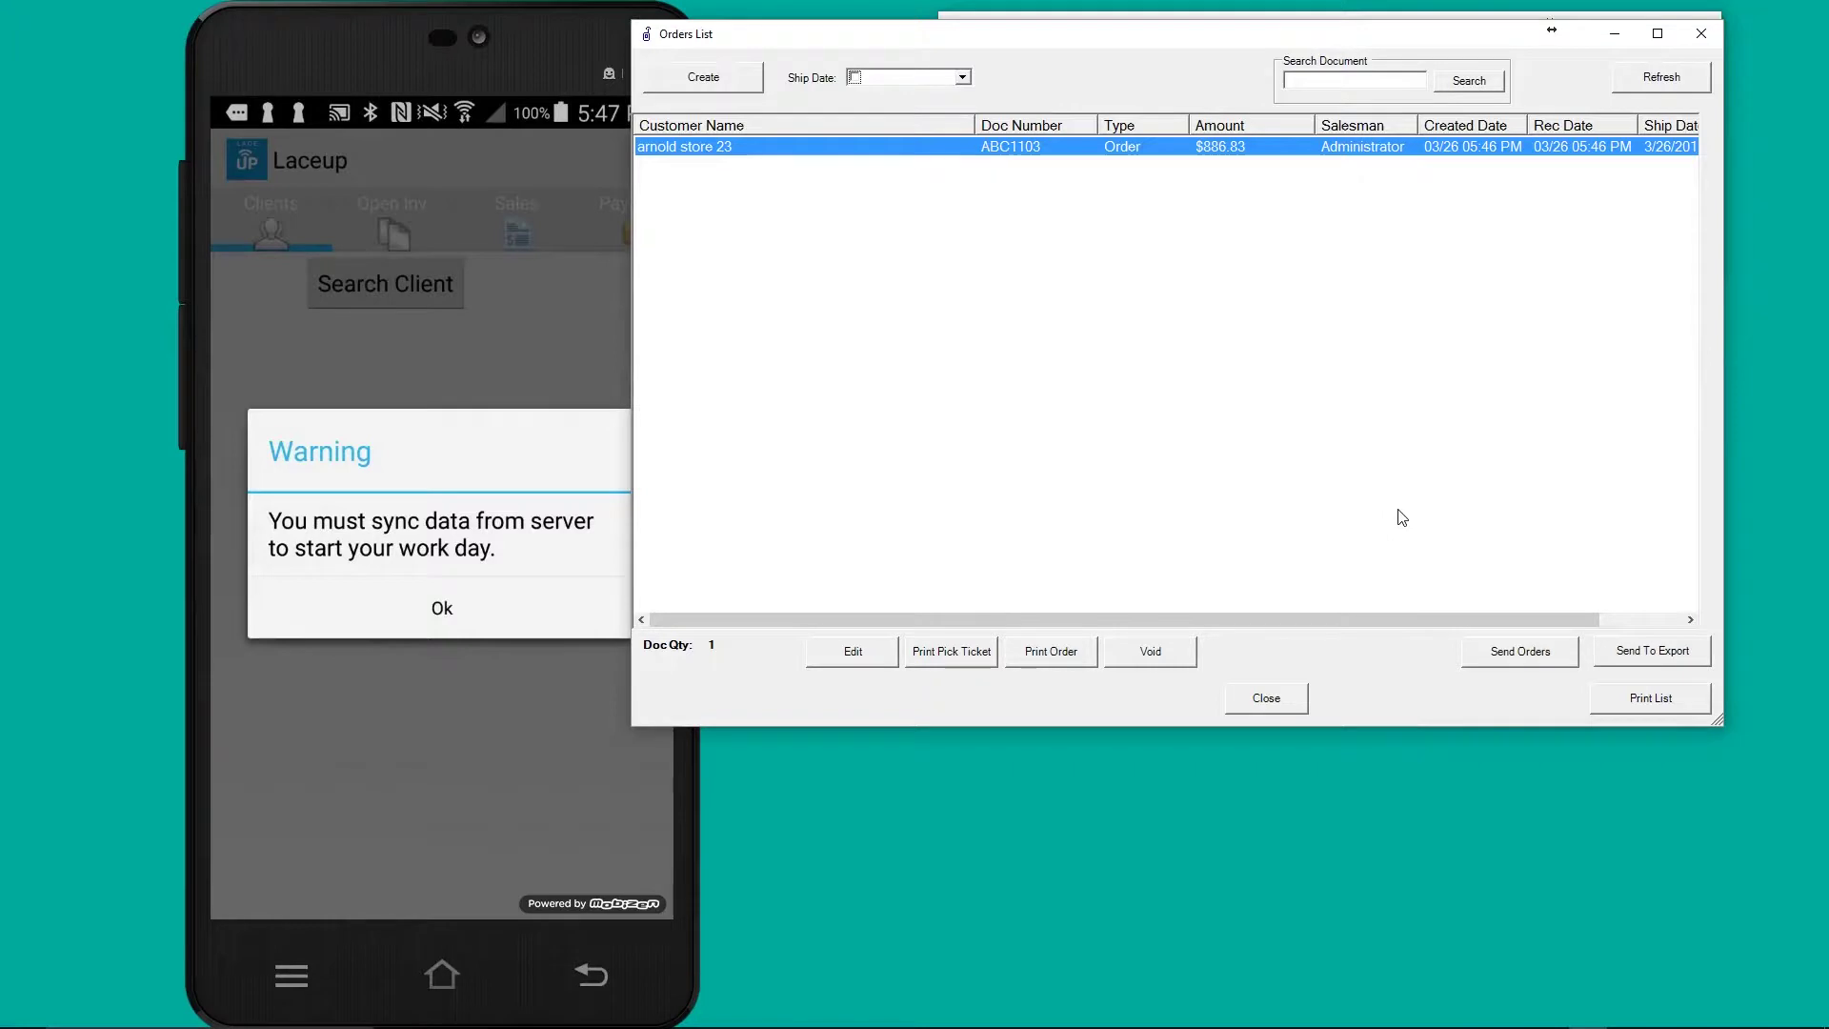
# - Send the arnold store 23 order out and close the Orders List
pyautogui.click(1519, 650)
pyautogui.click(891, 586)
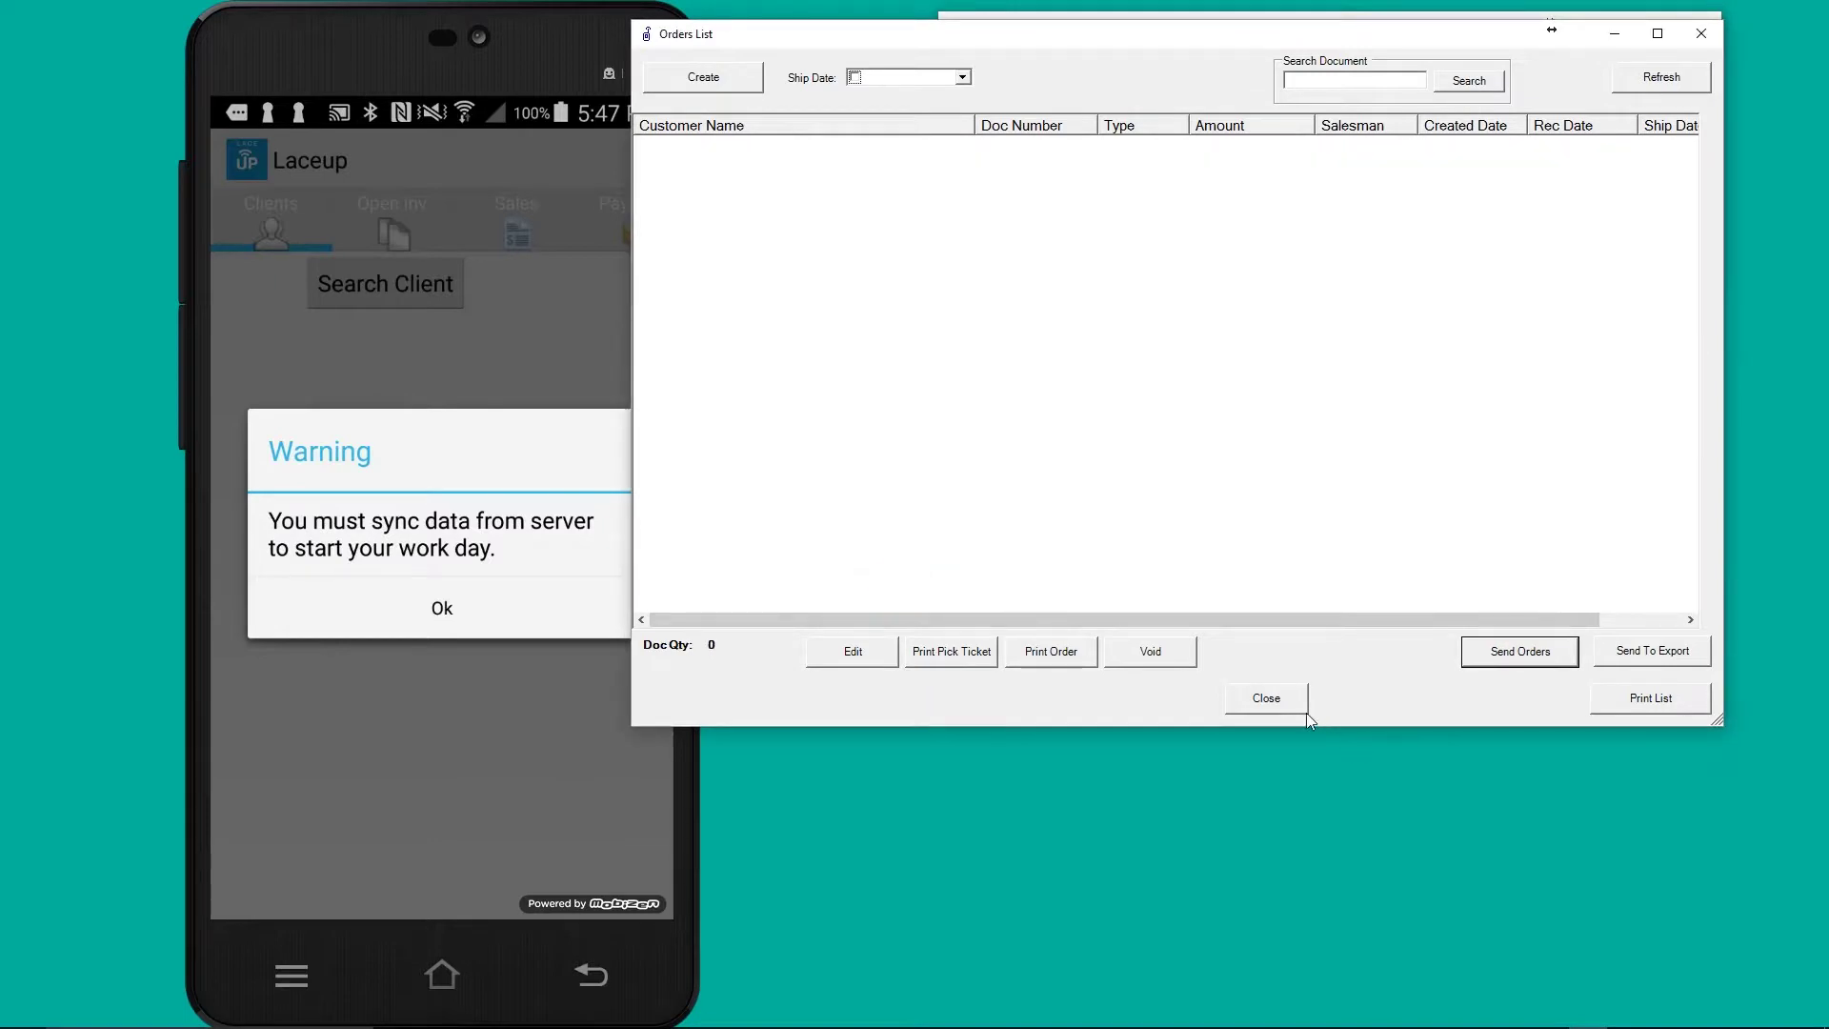
pyautogui.click(1268, 697)
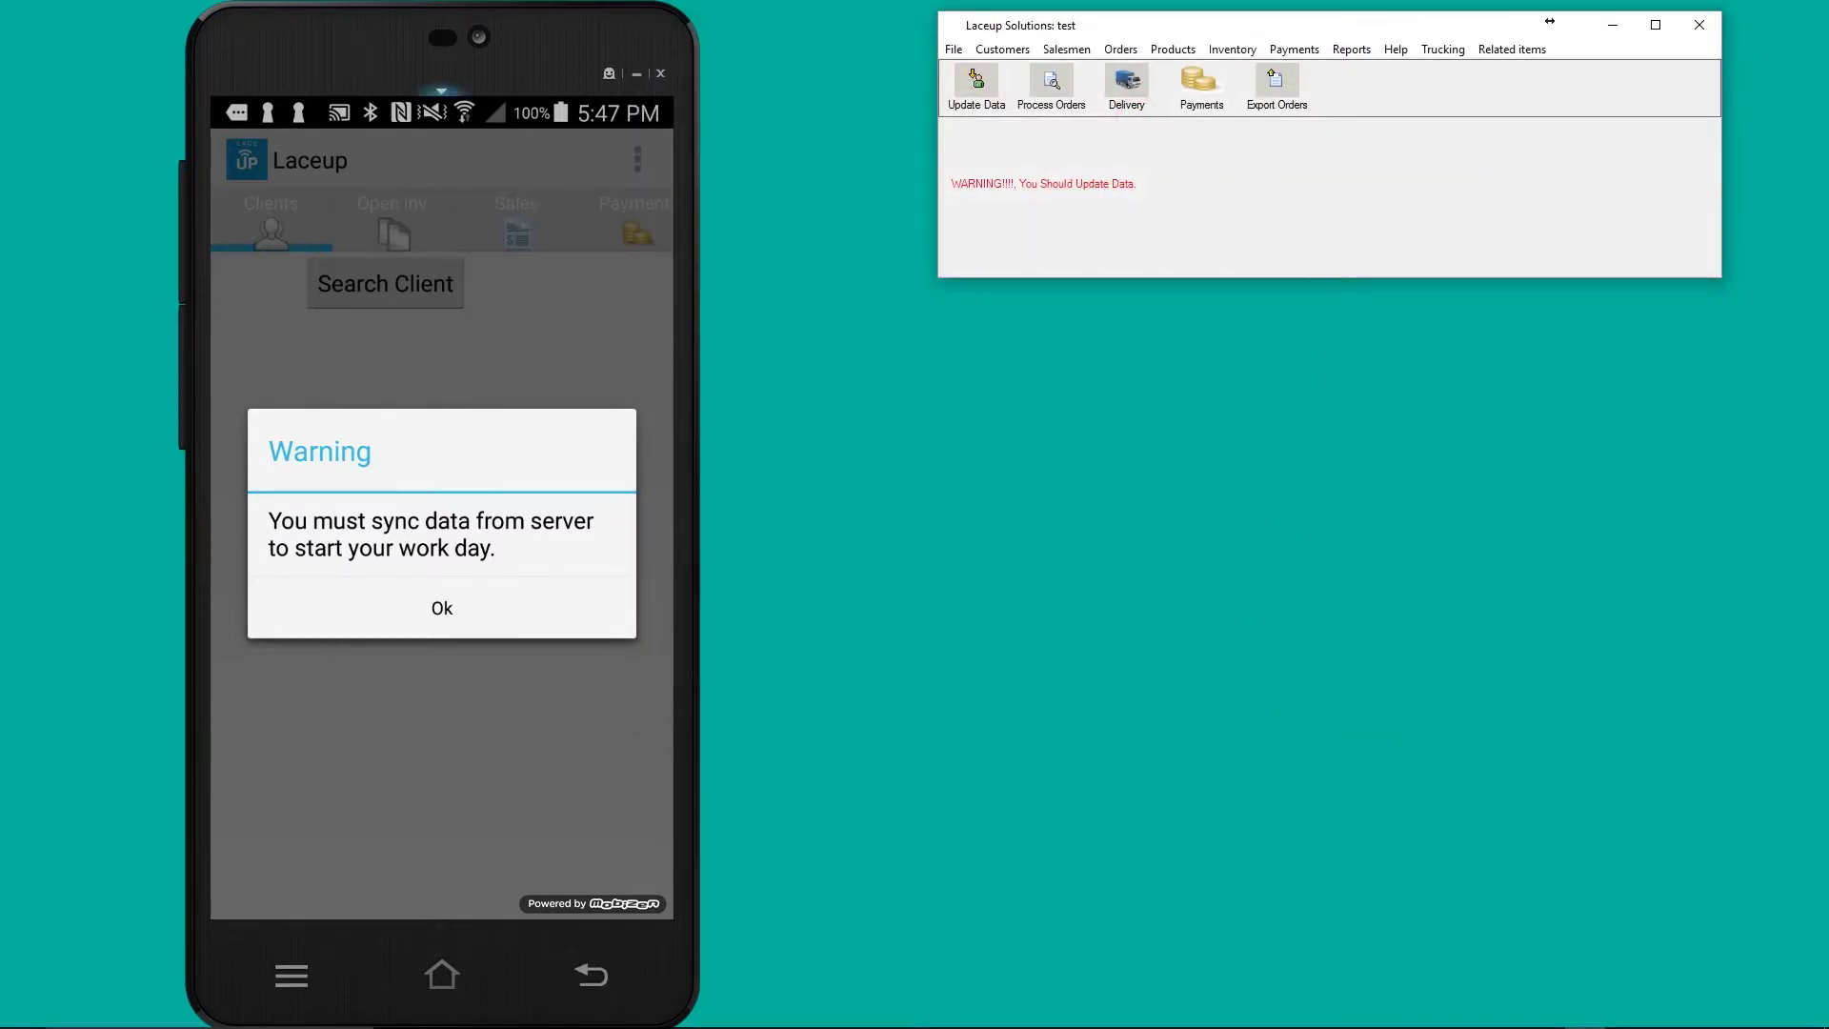
# - Assign order ABC1103 to driver Pepe's delivery route and close the Delivery window
pyautogui.click(1122, 84)
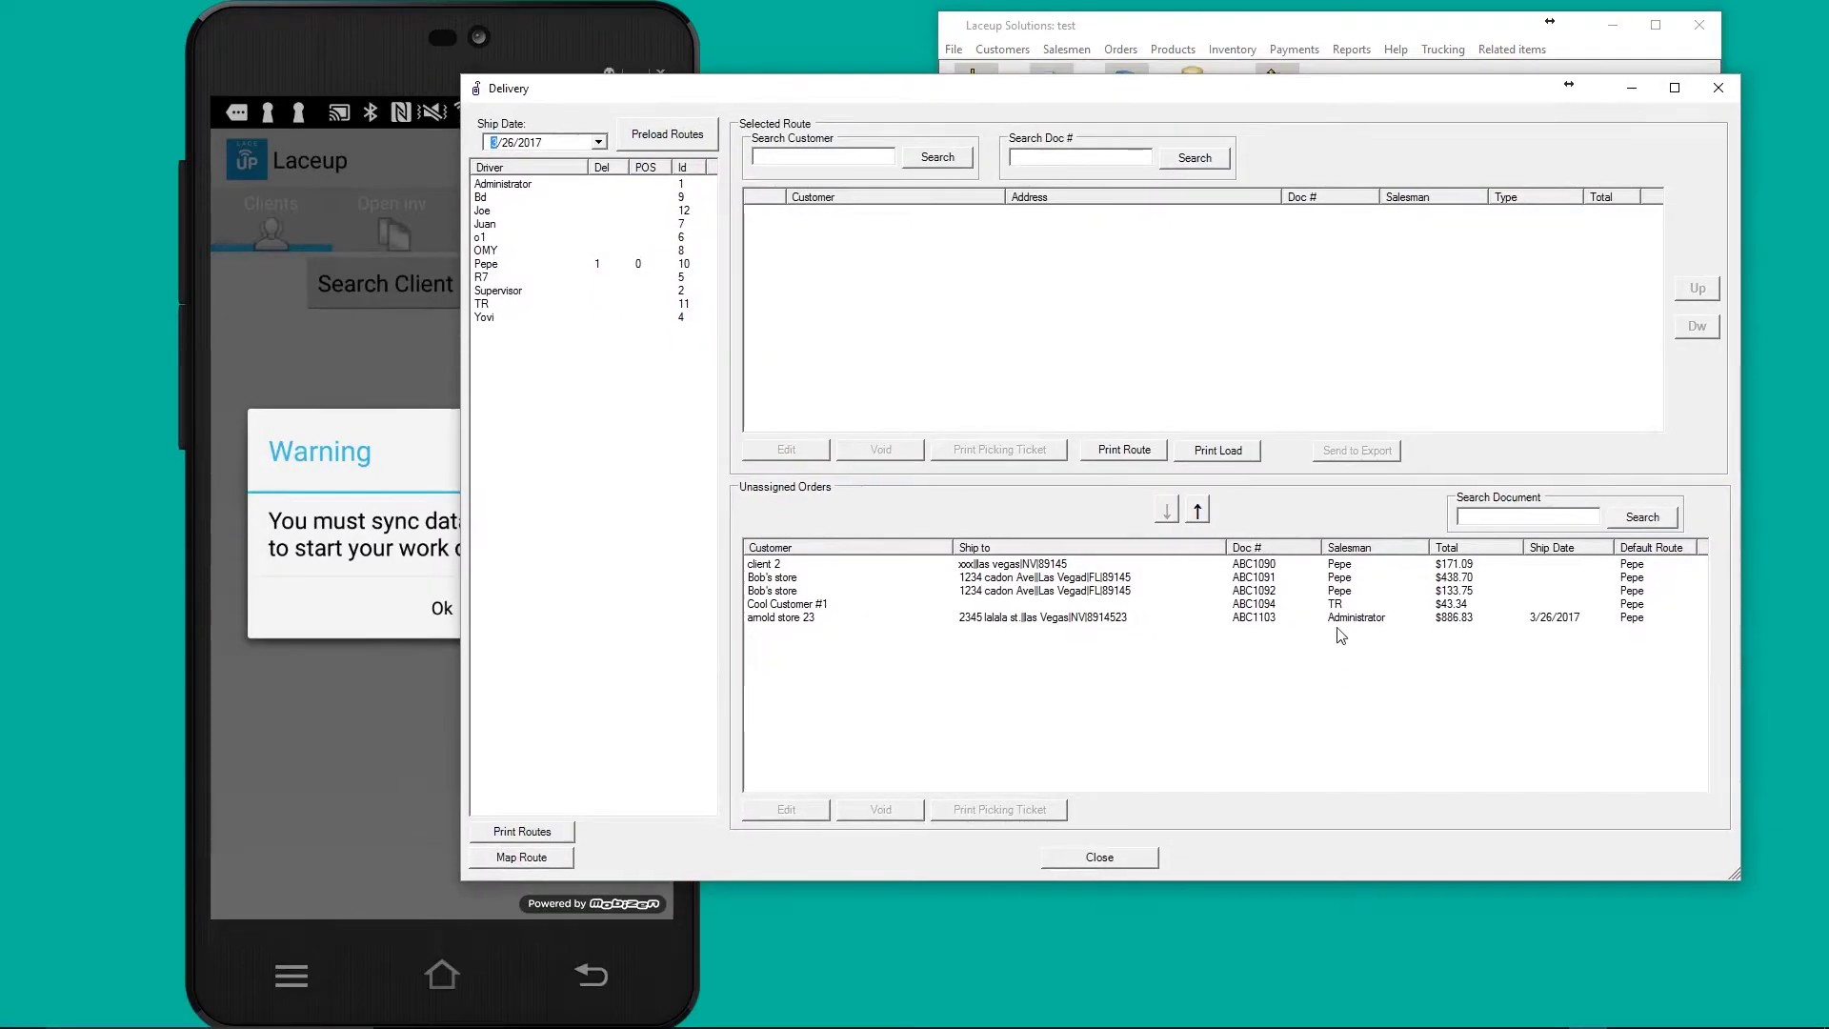
pyautogui.click(1336, 618)
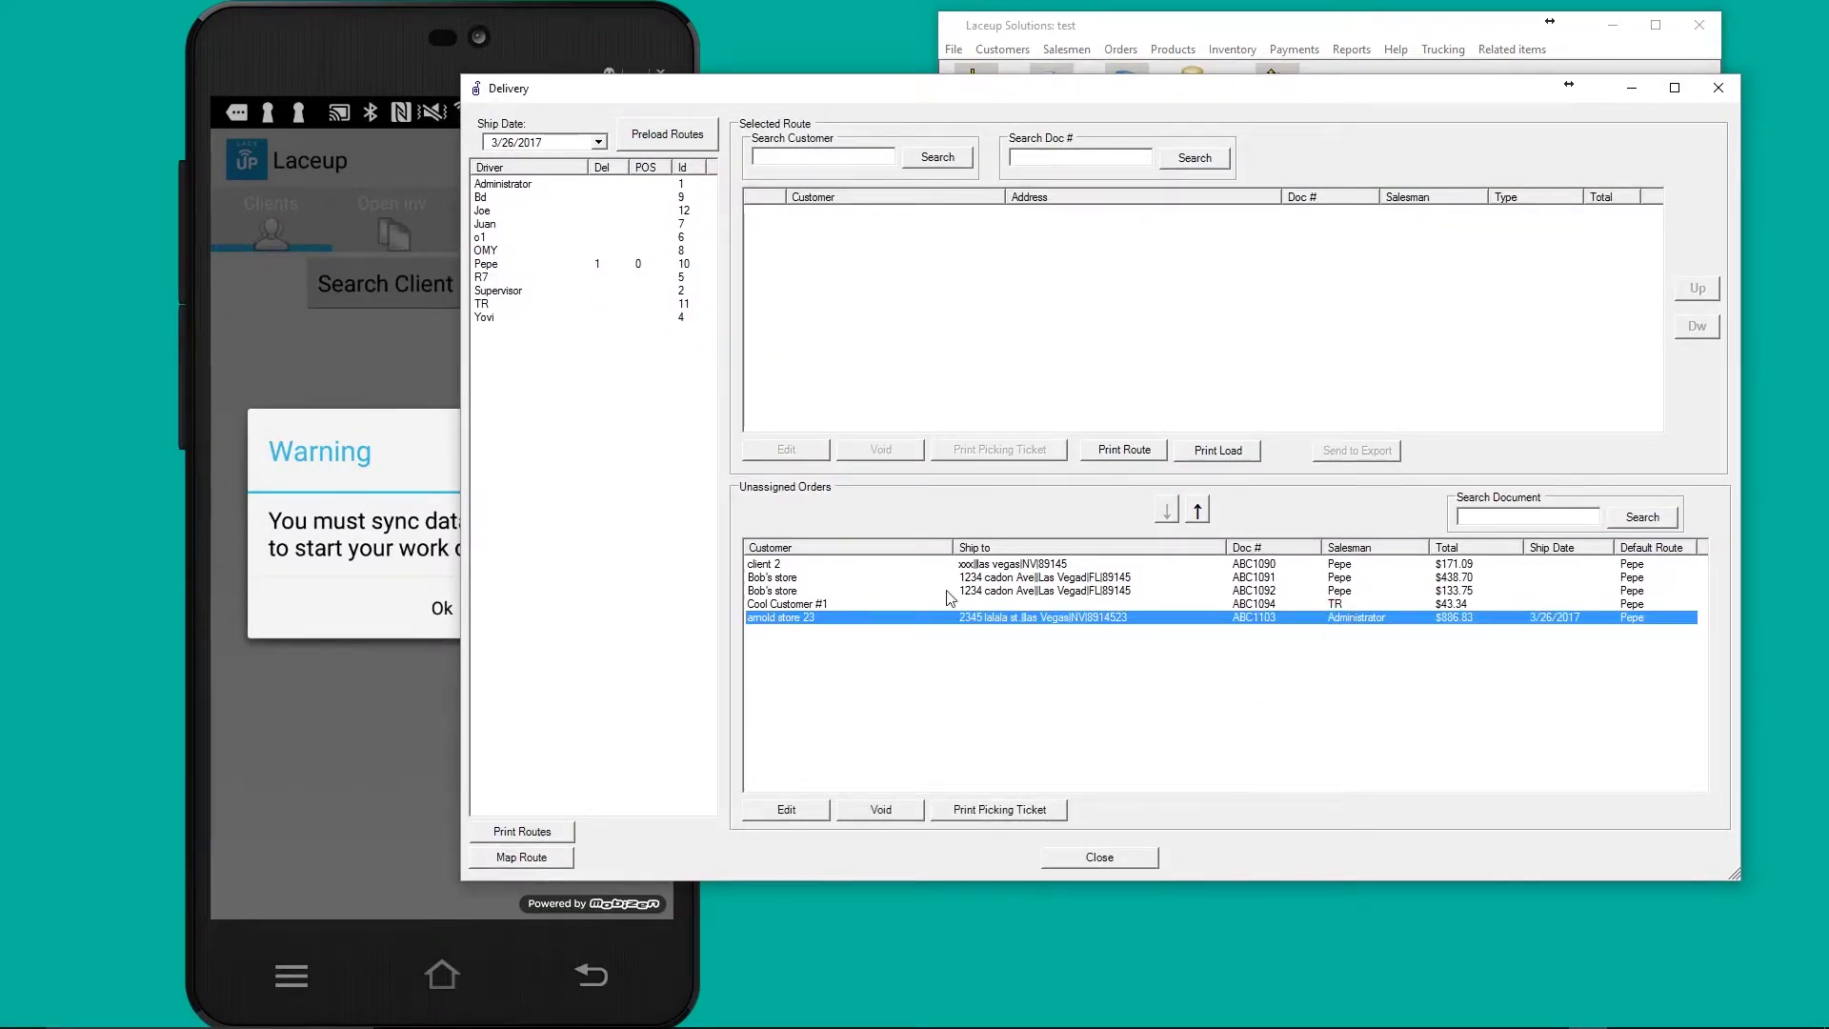
pyautogui.click(615, 265)
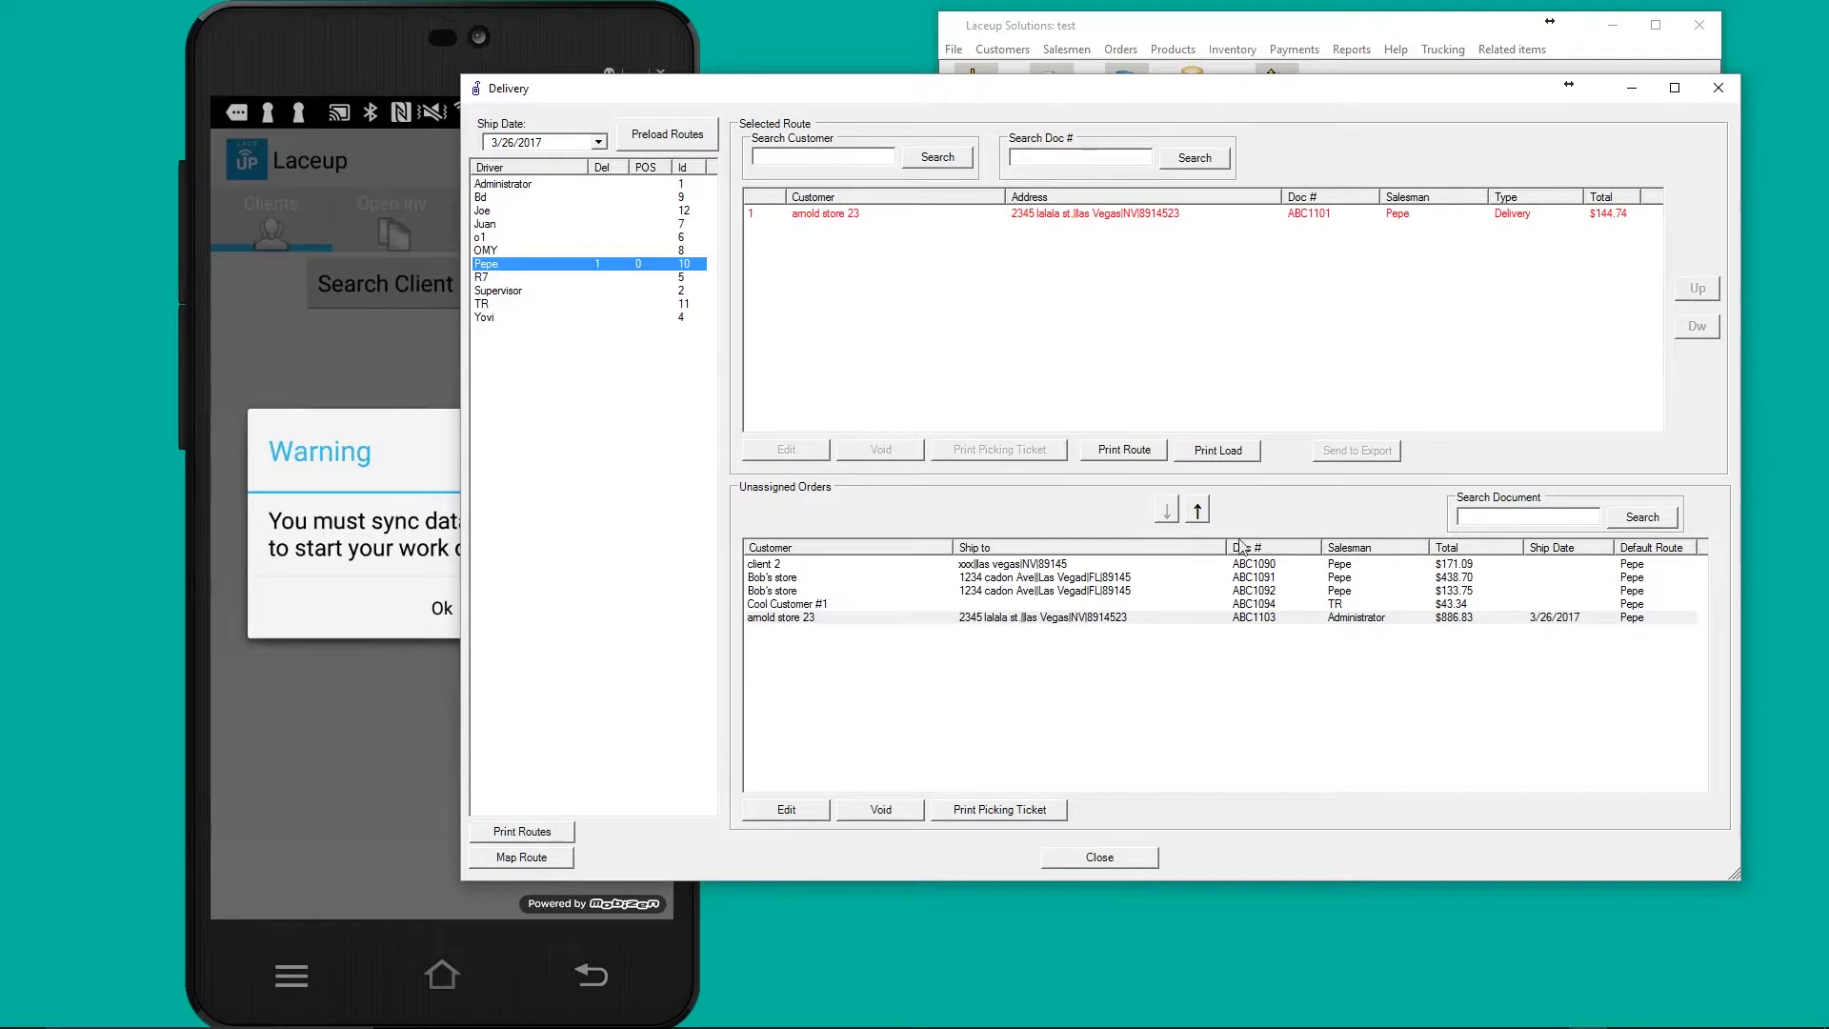
pyautogui.click(1197, 509)
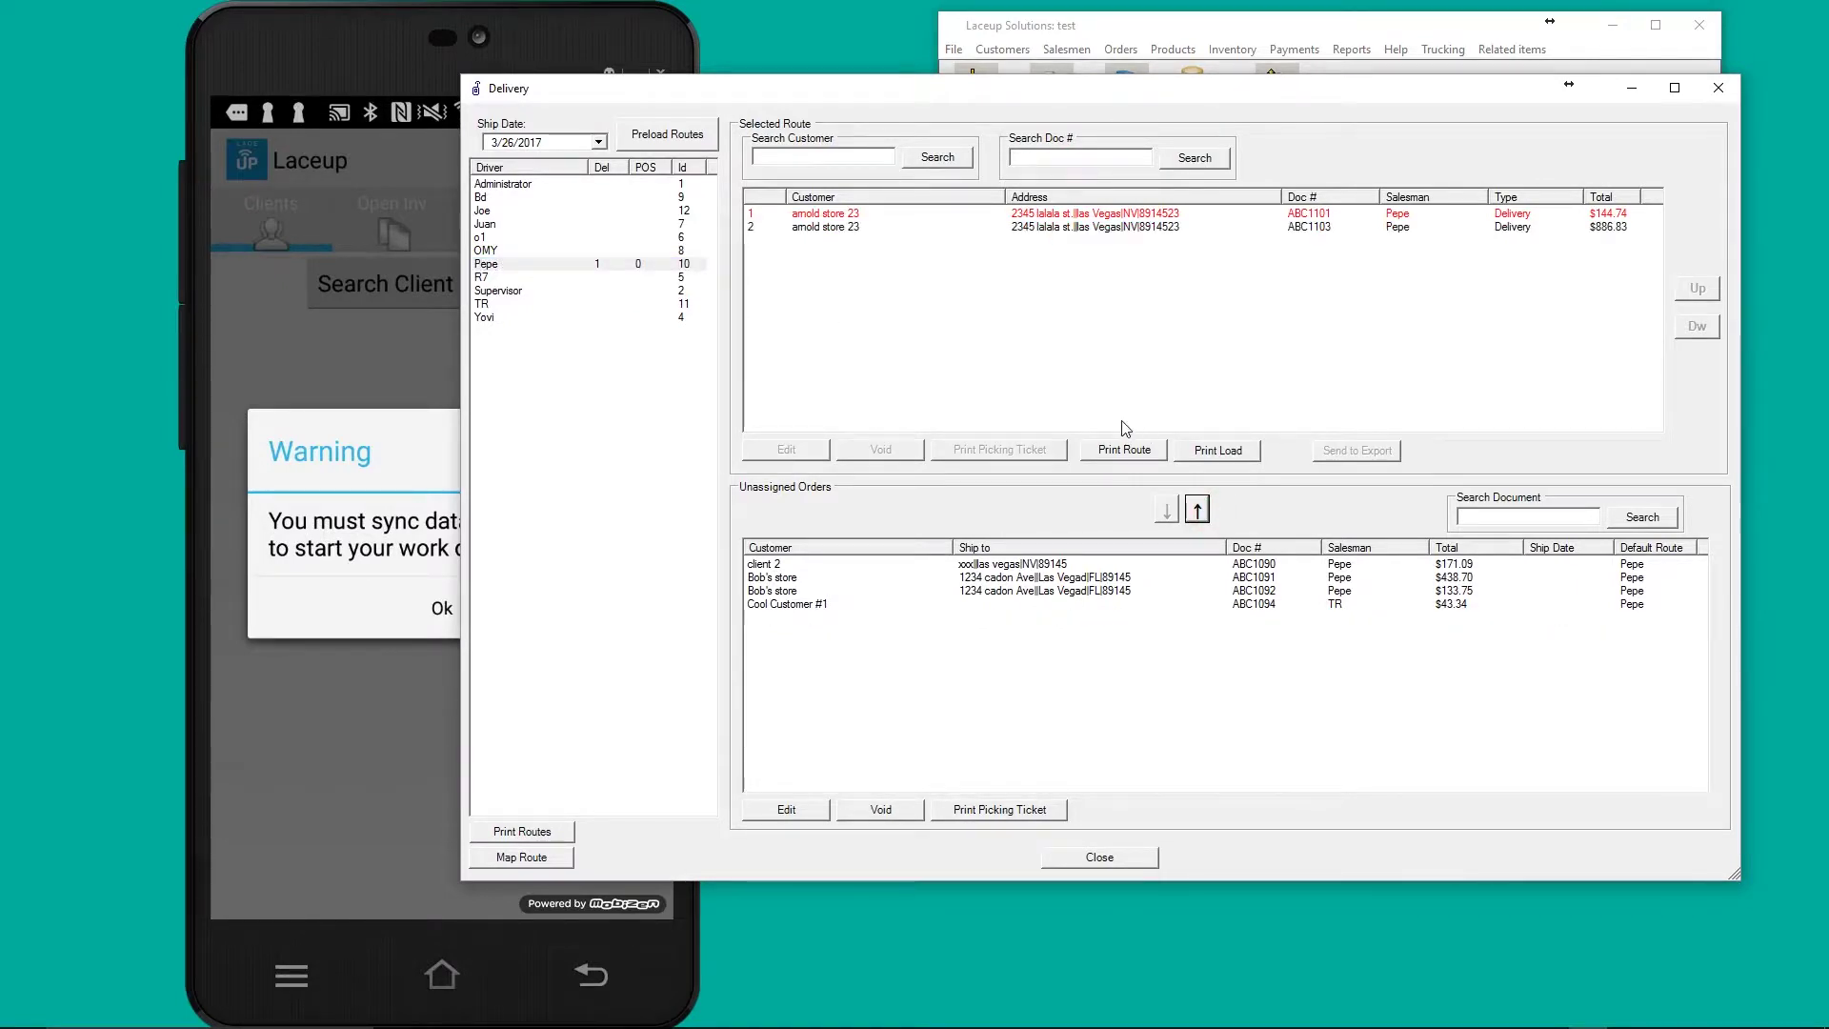
pyautogui.click(999, 227)
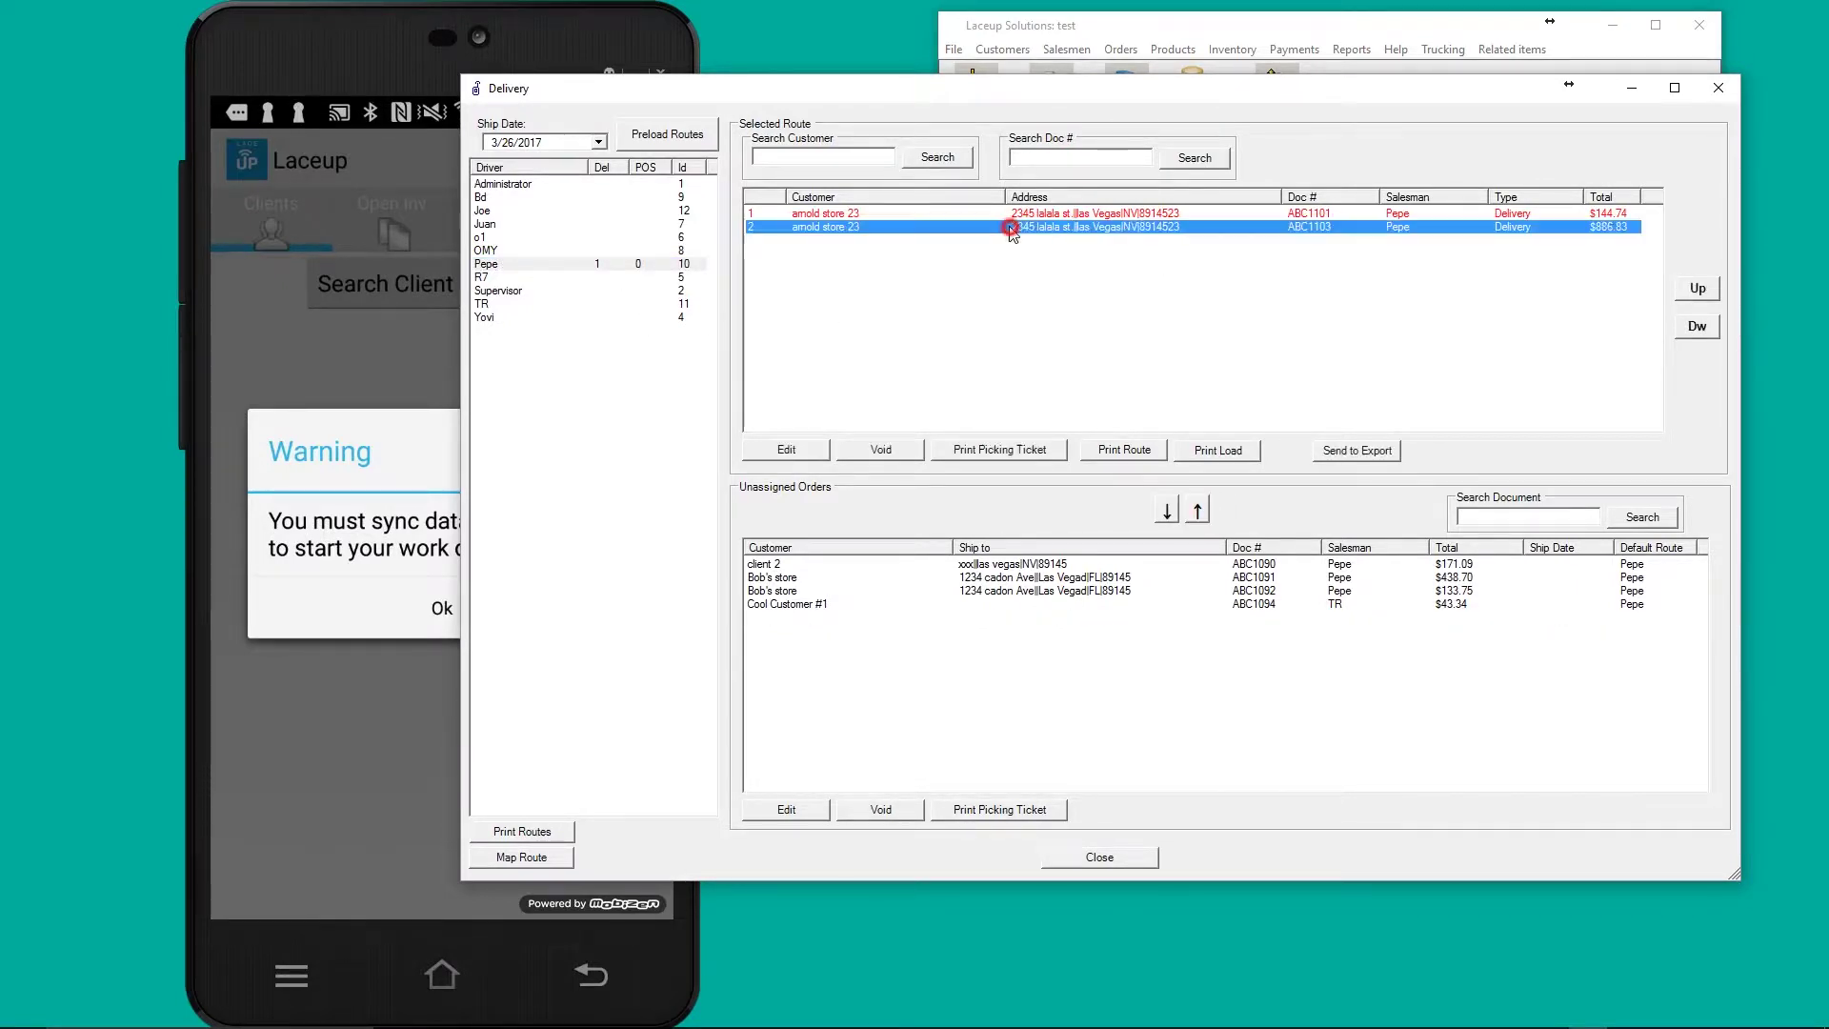
pyautogui.click(549, 141)
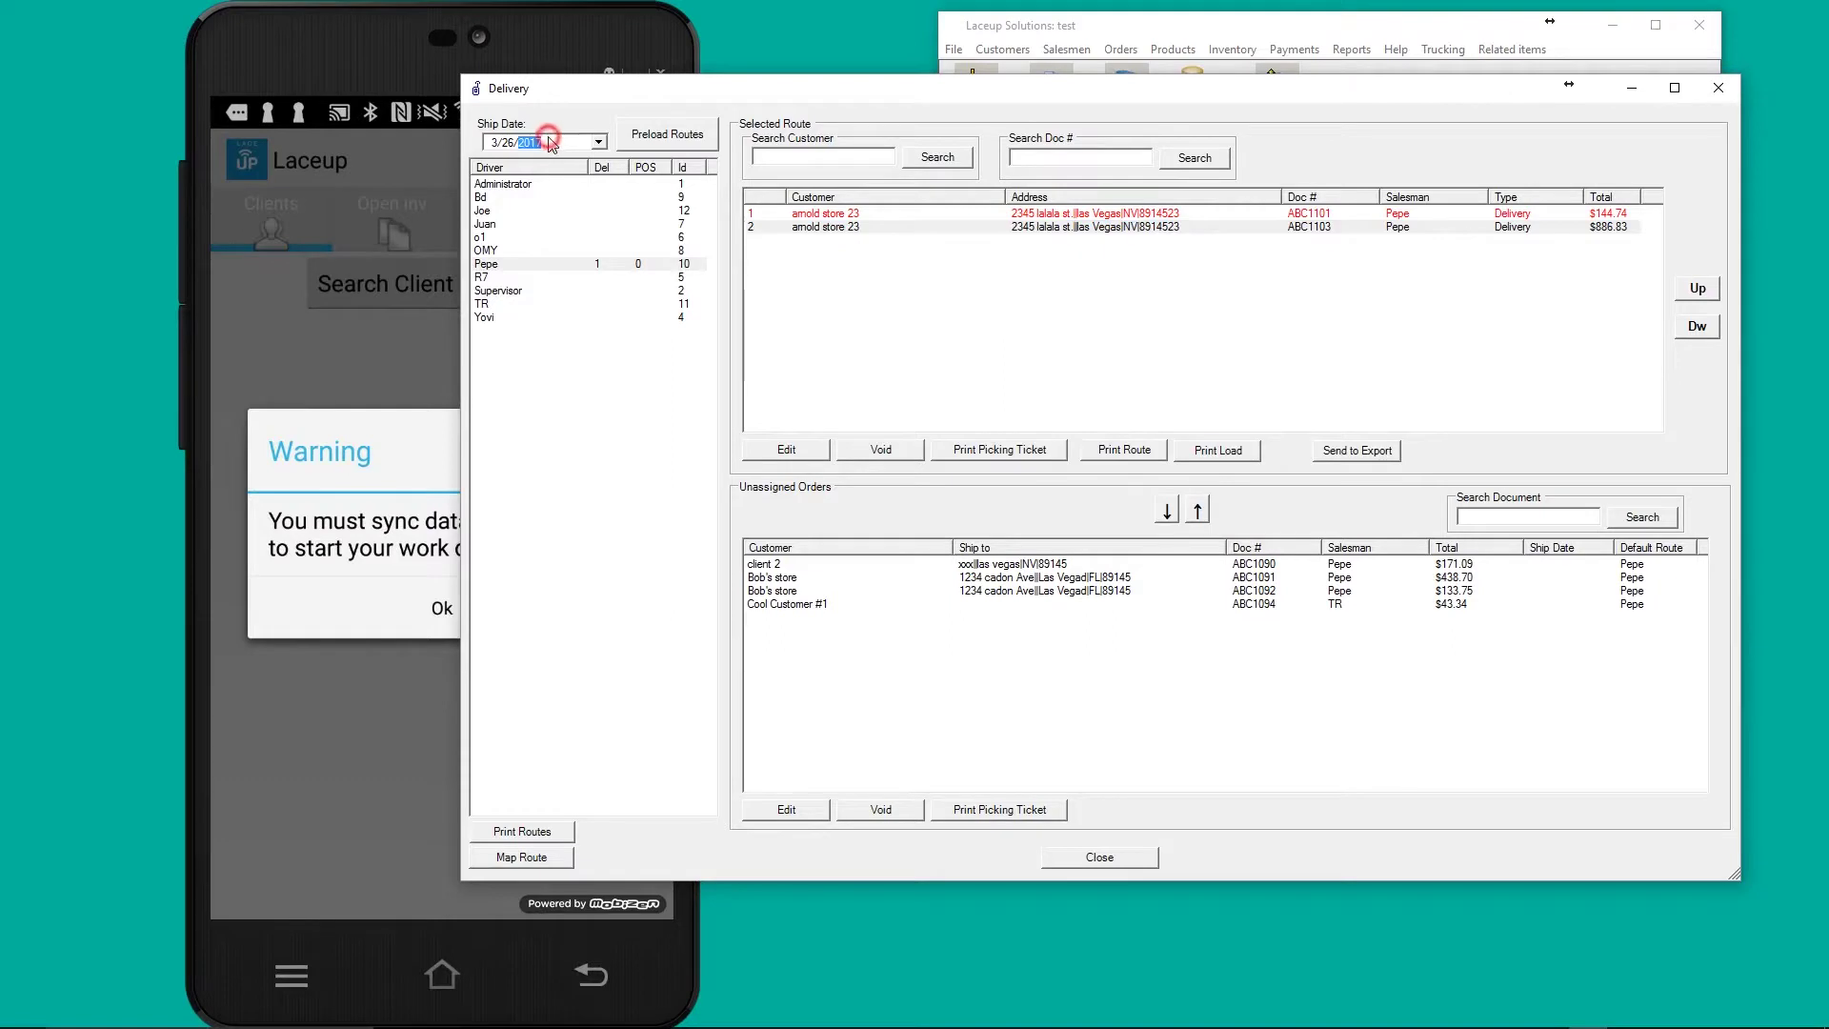
pyautogui.click(964, 229)
pyautogui.click(629, 264)
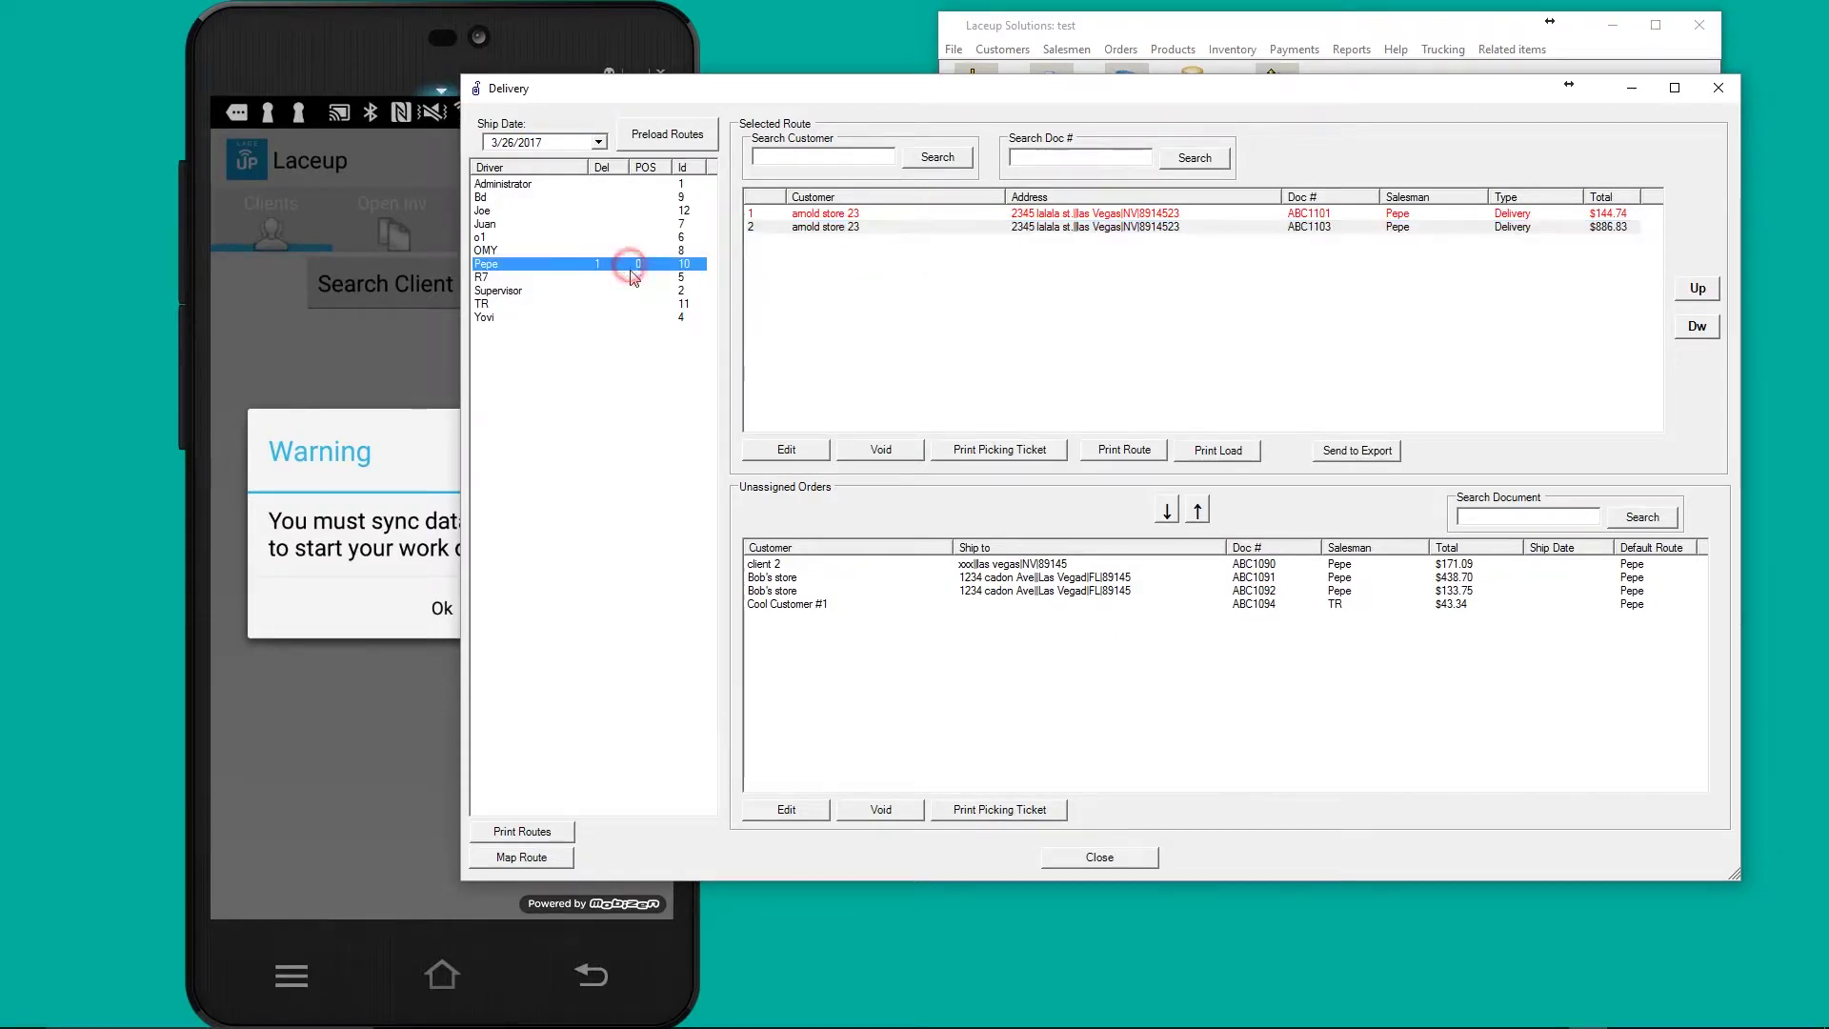
pyautogui.click(1139, 859)
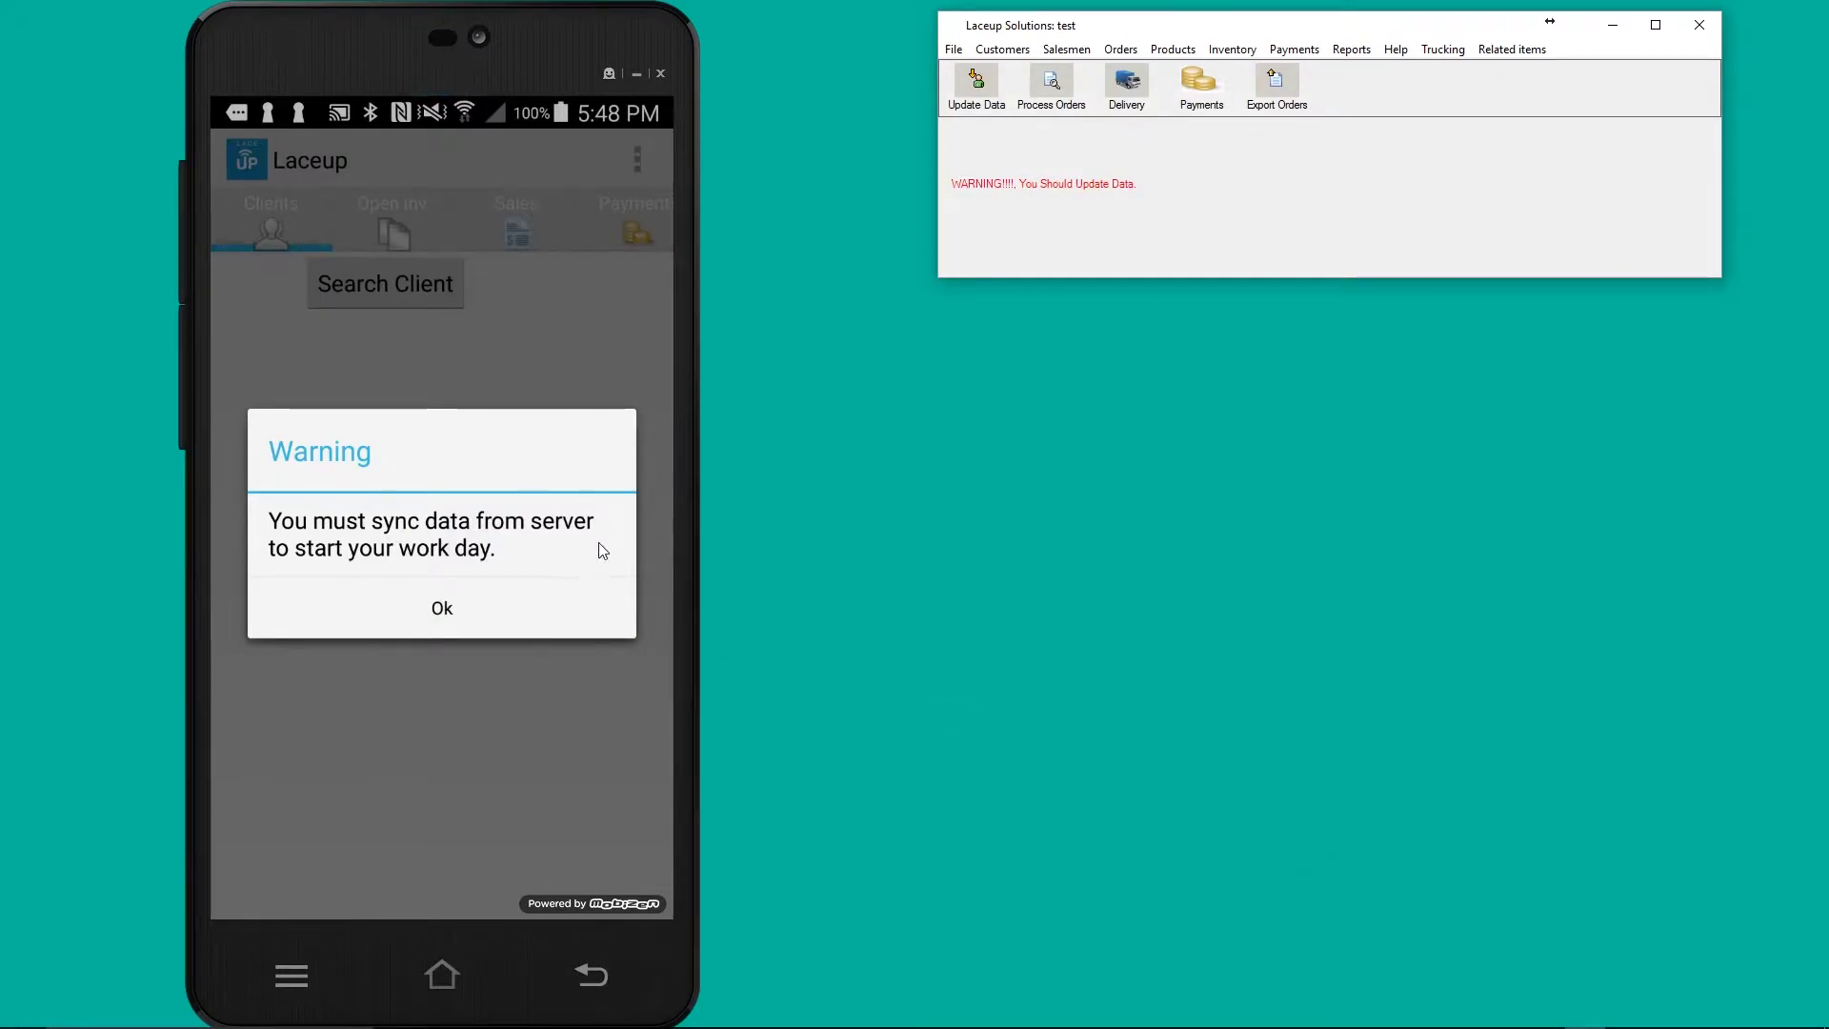
# - Sync the handheld with the server and accept the truck load
pyautogui.click(529, 613)
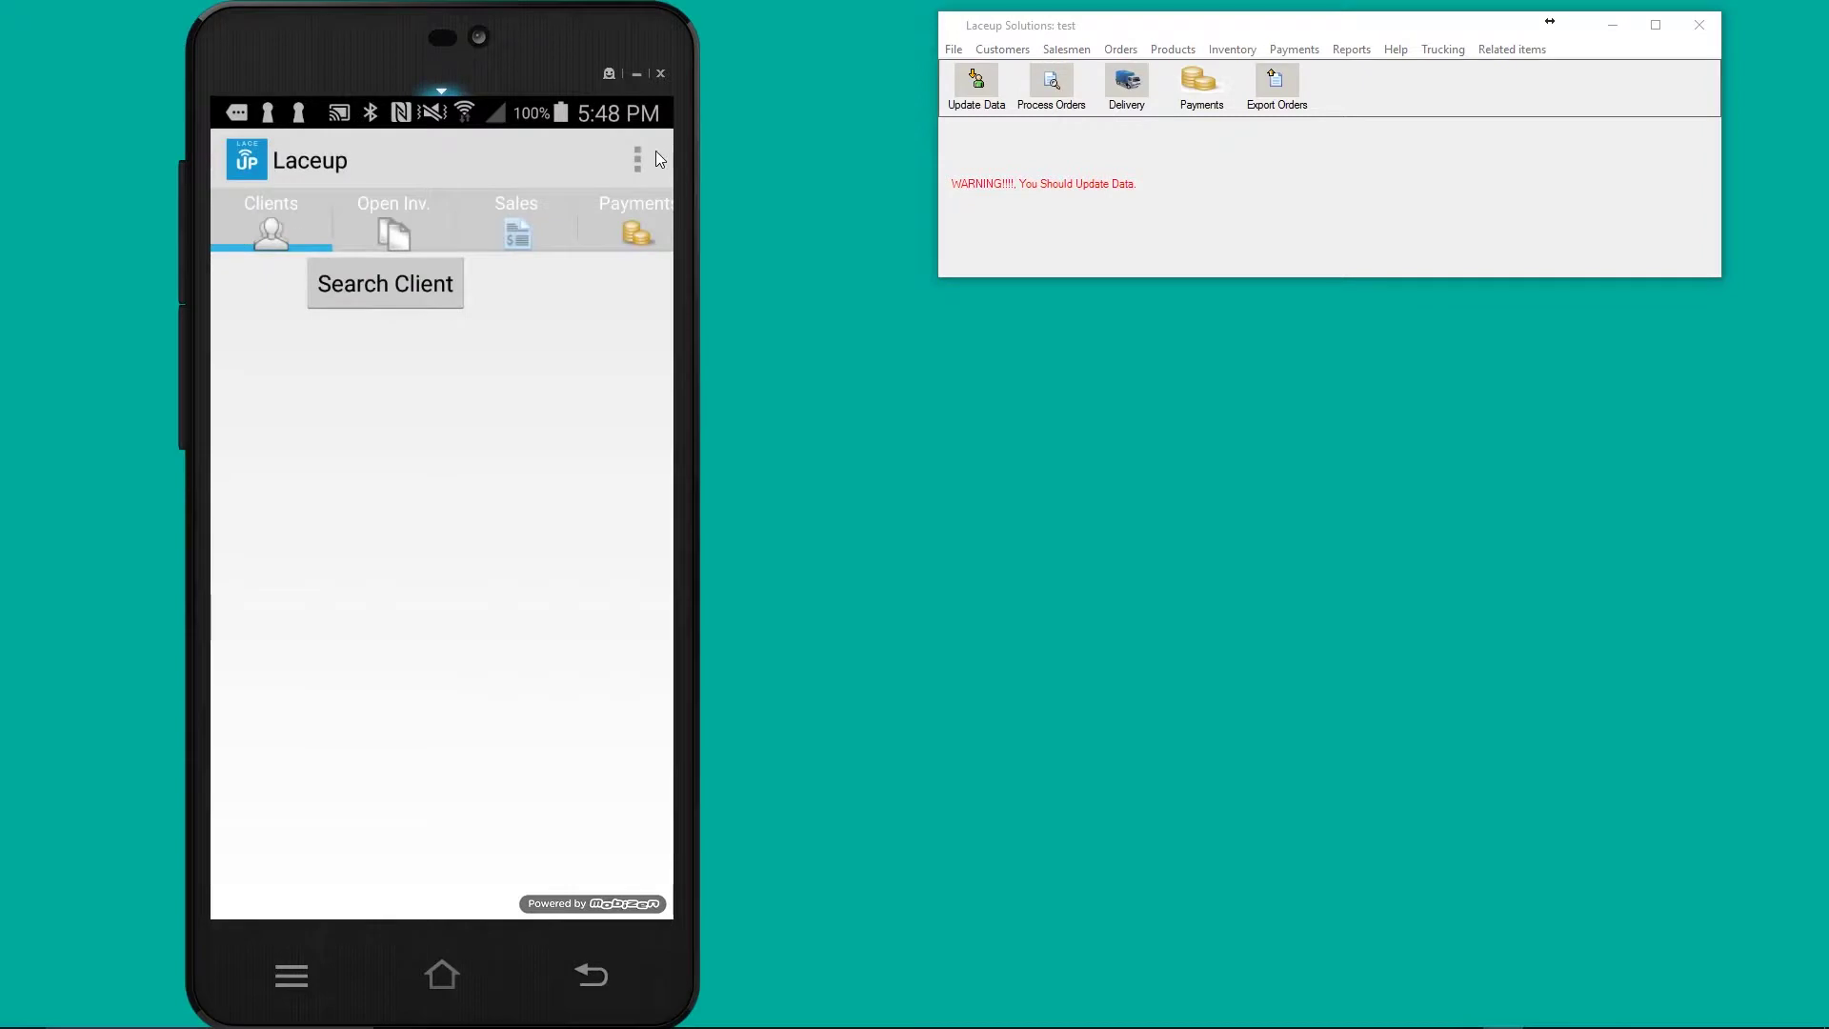
pyautogui.click(624, 186)
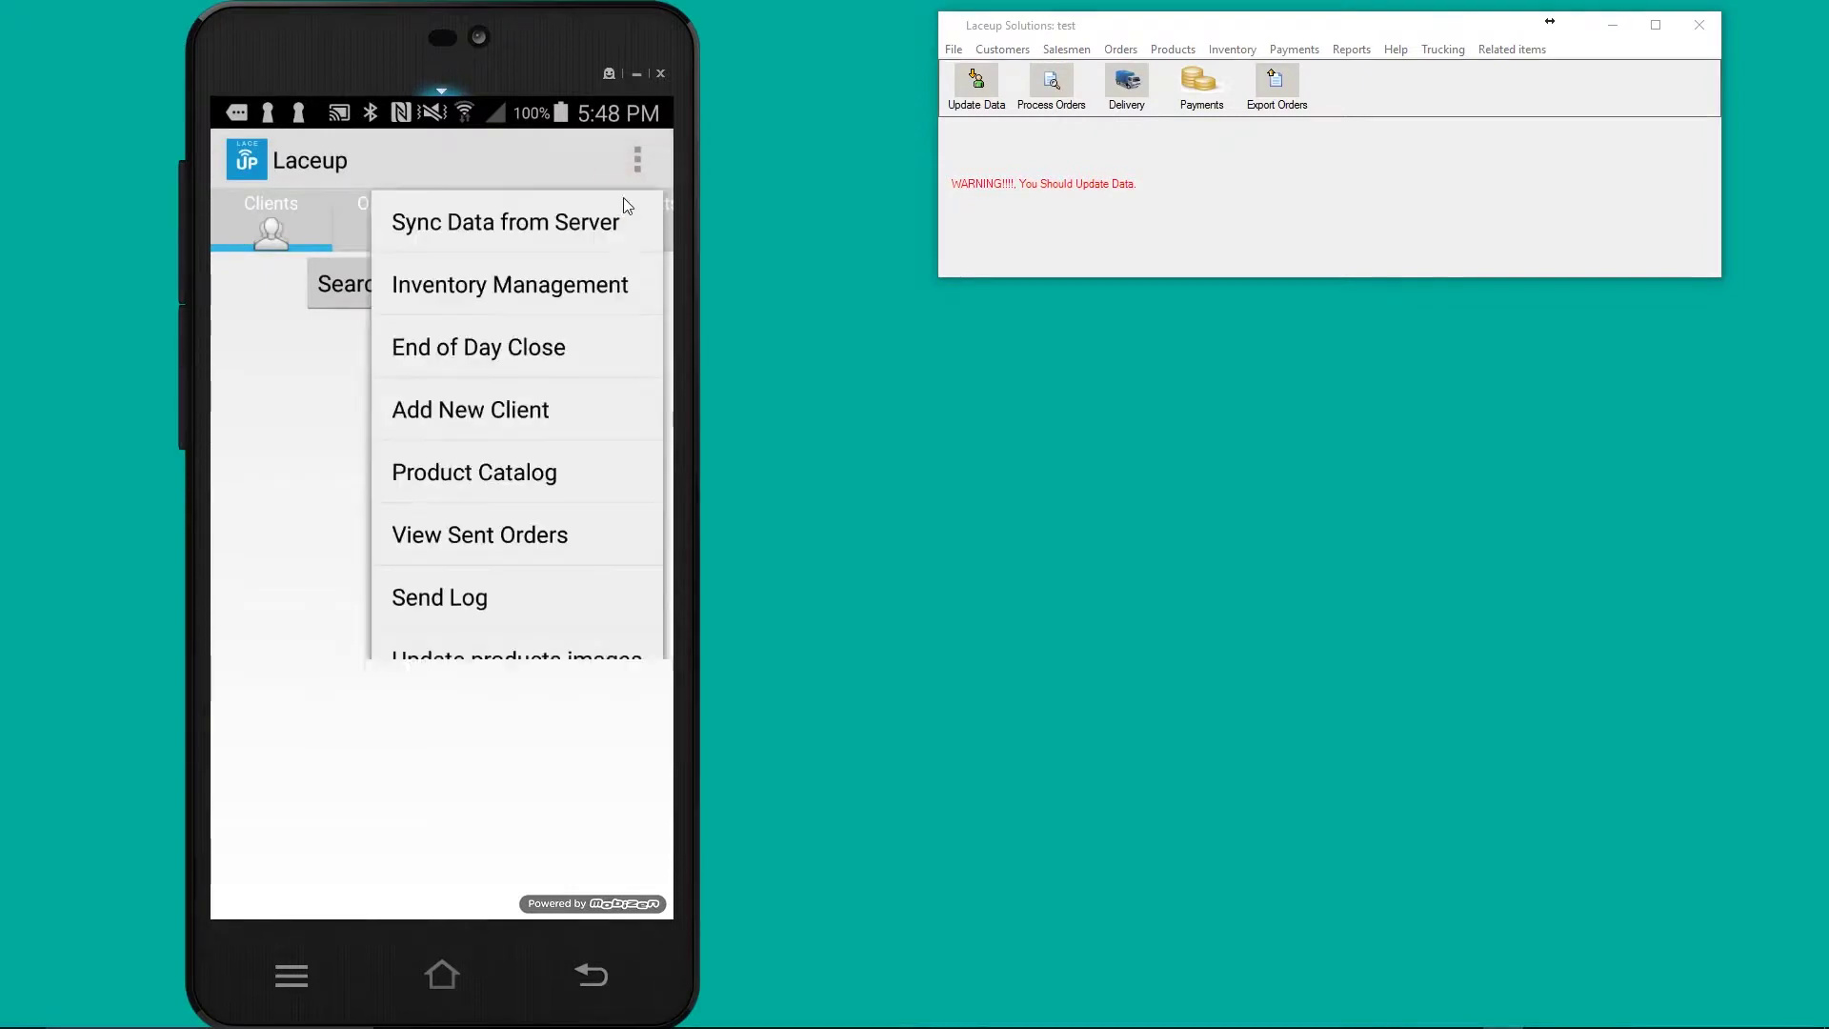
pyautogui.click(625, 212)
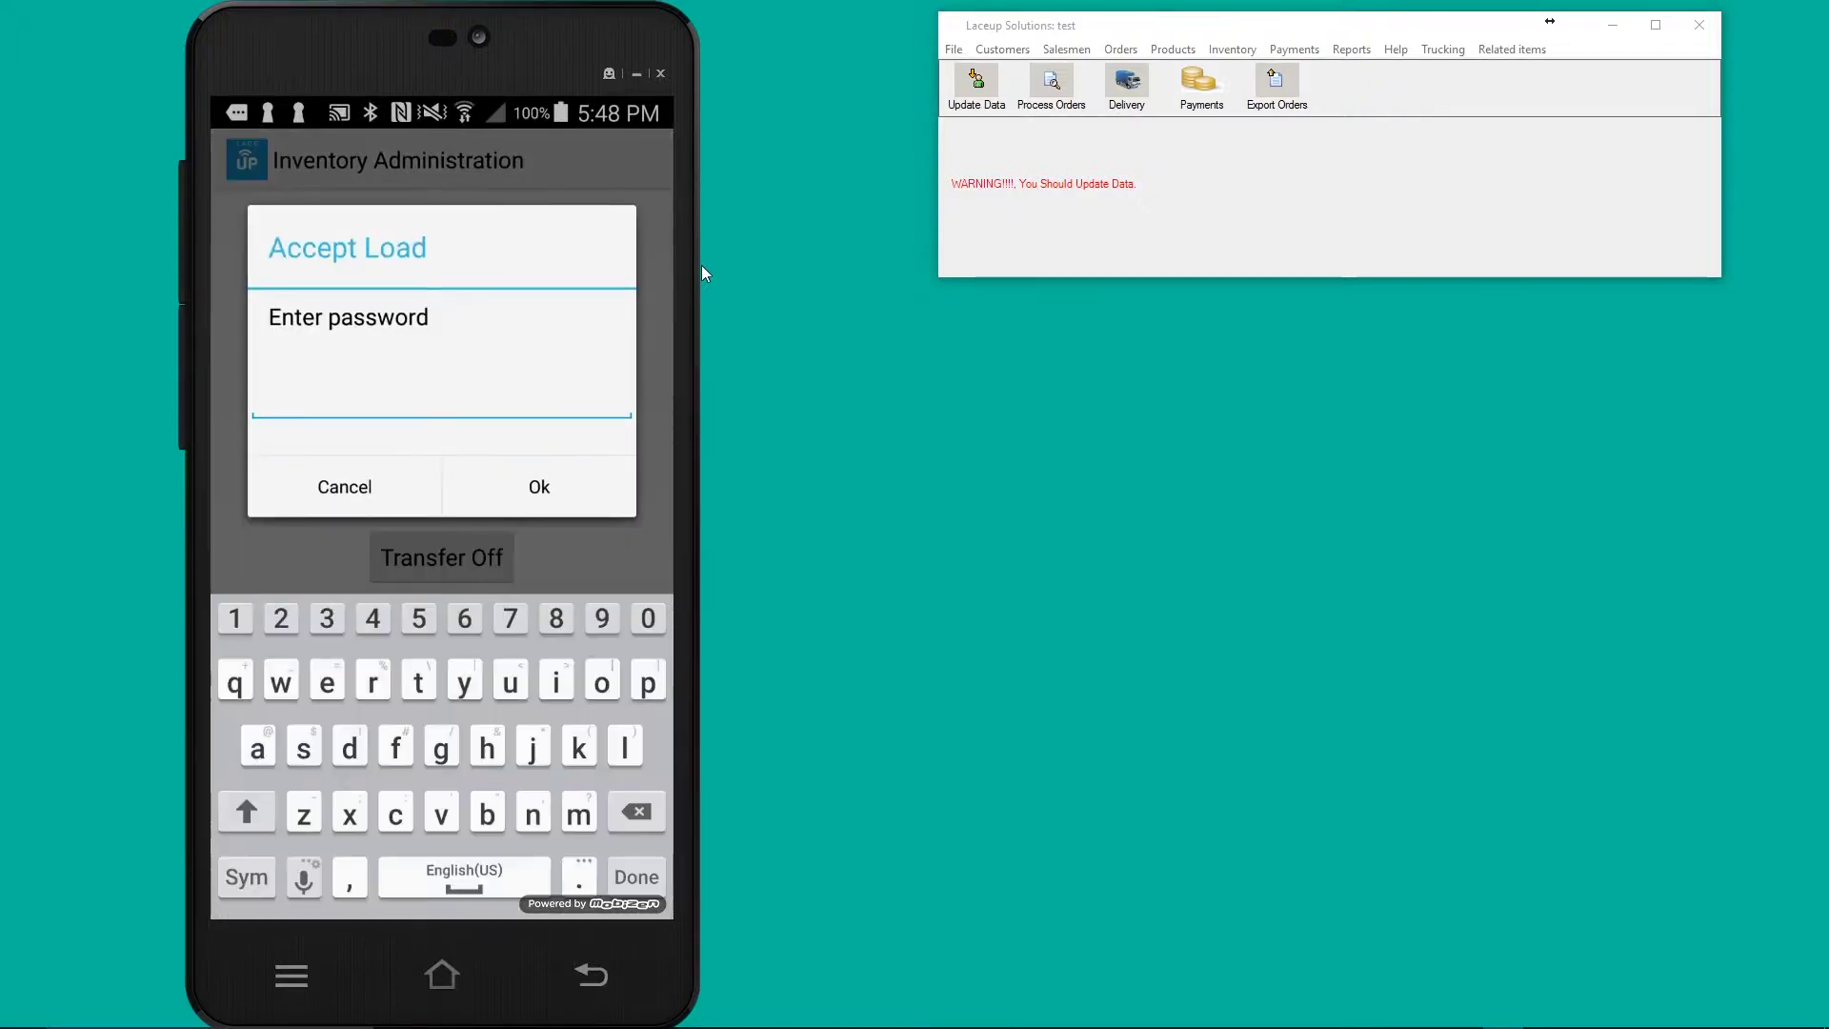
pyautogui.click(586, 482)
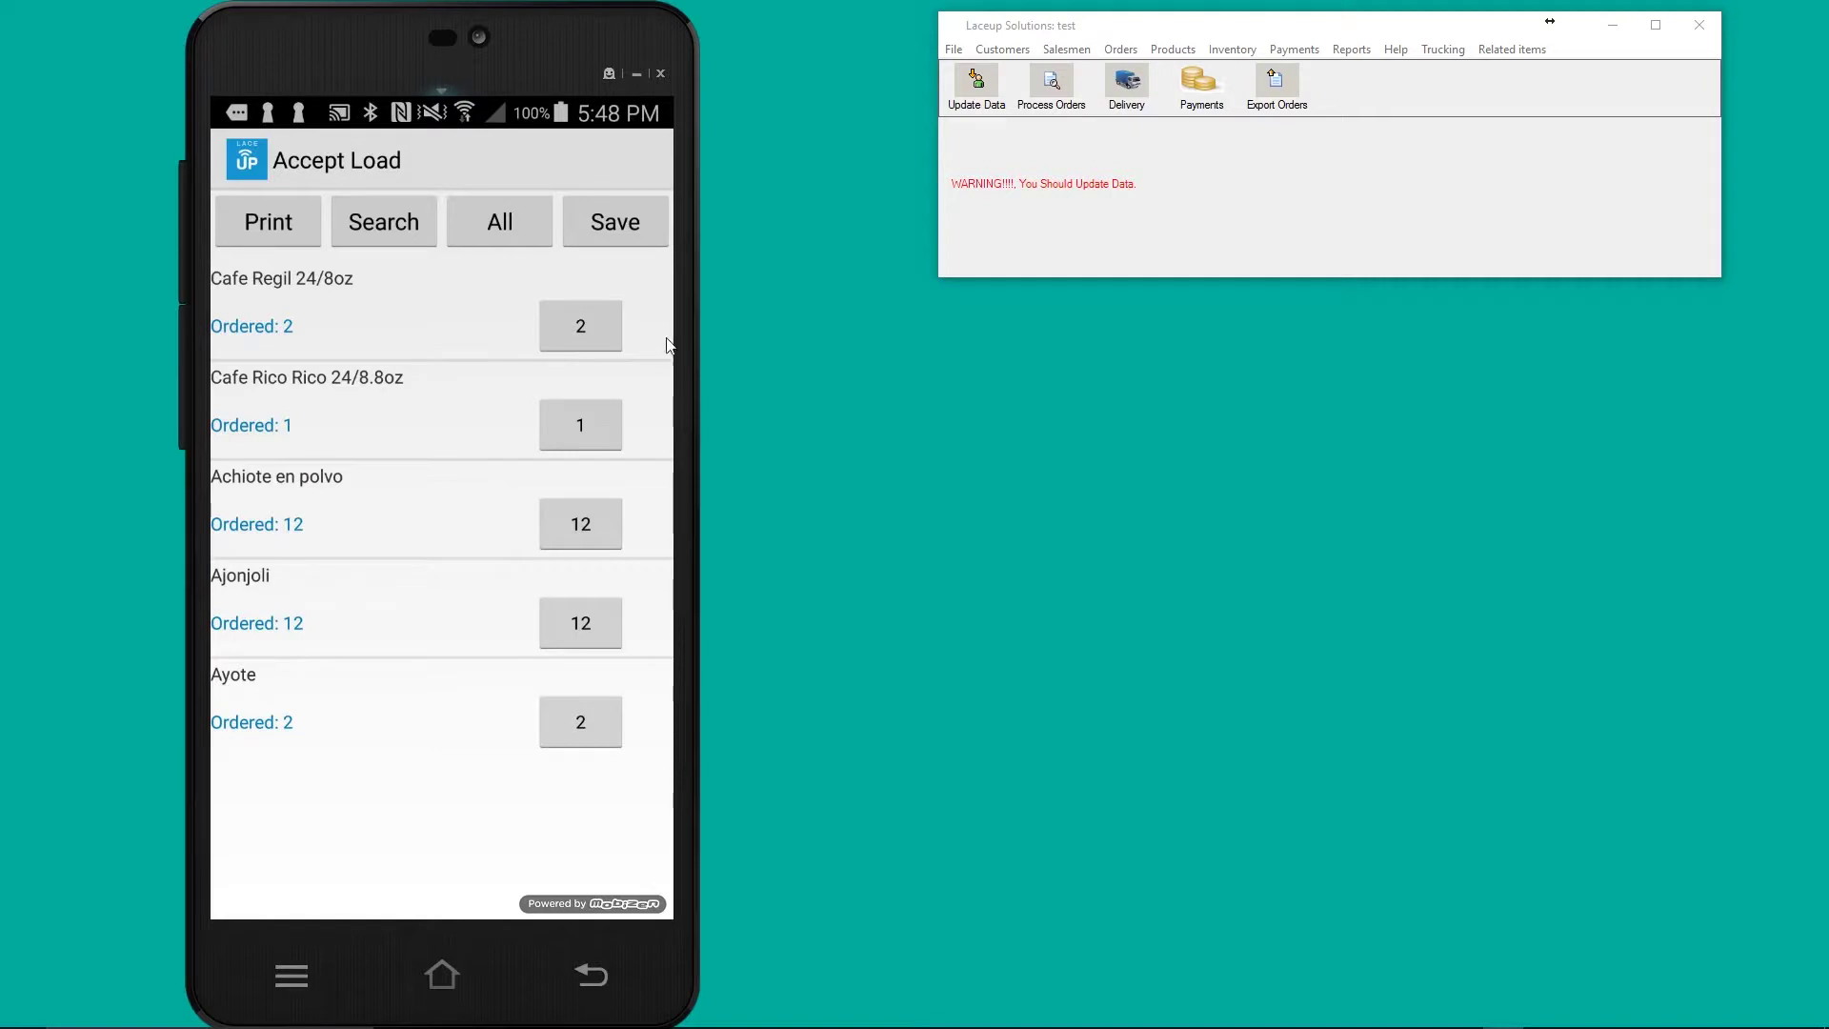
pyautogui.click(614, 213)
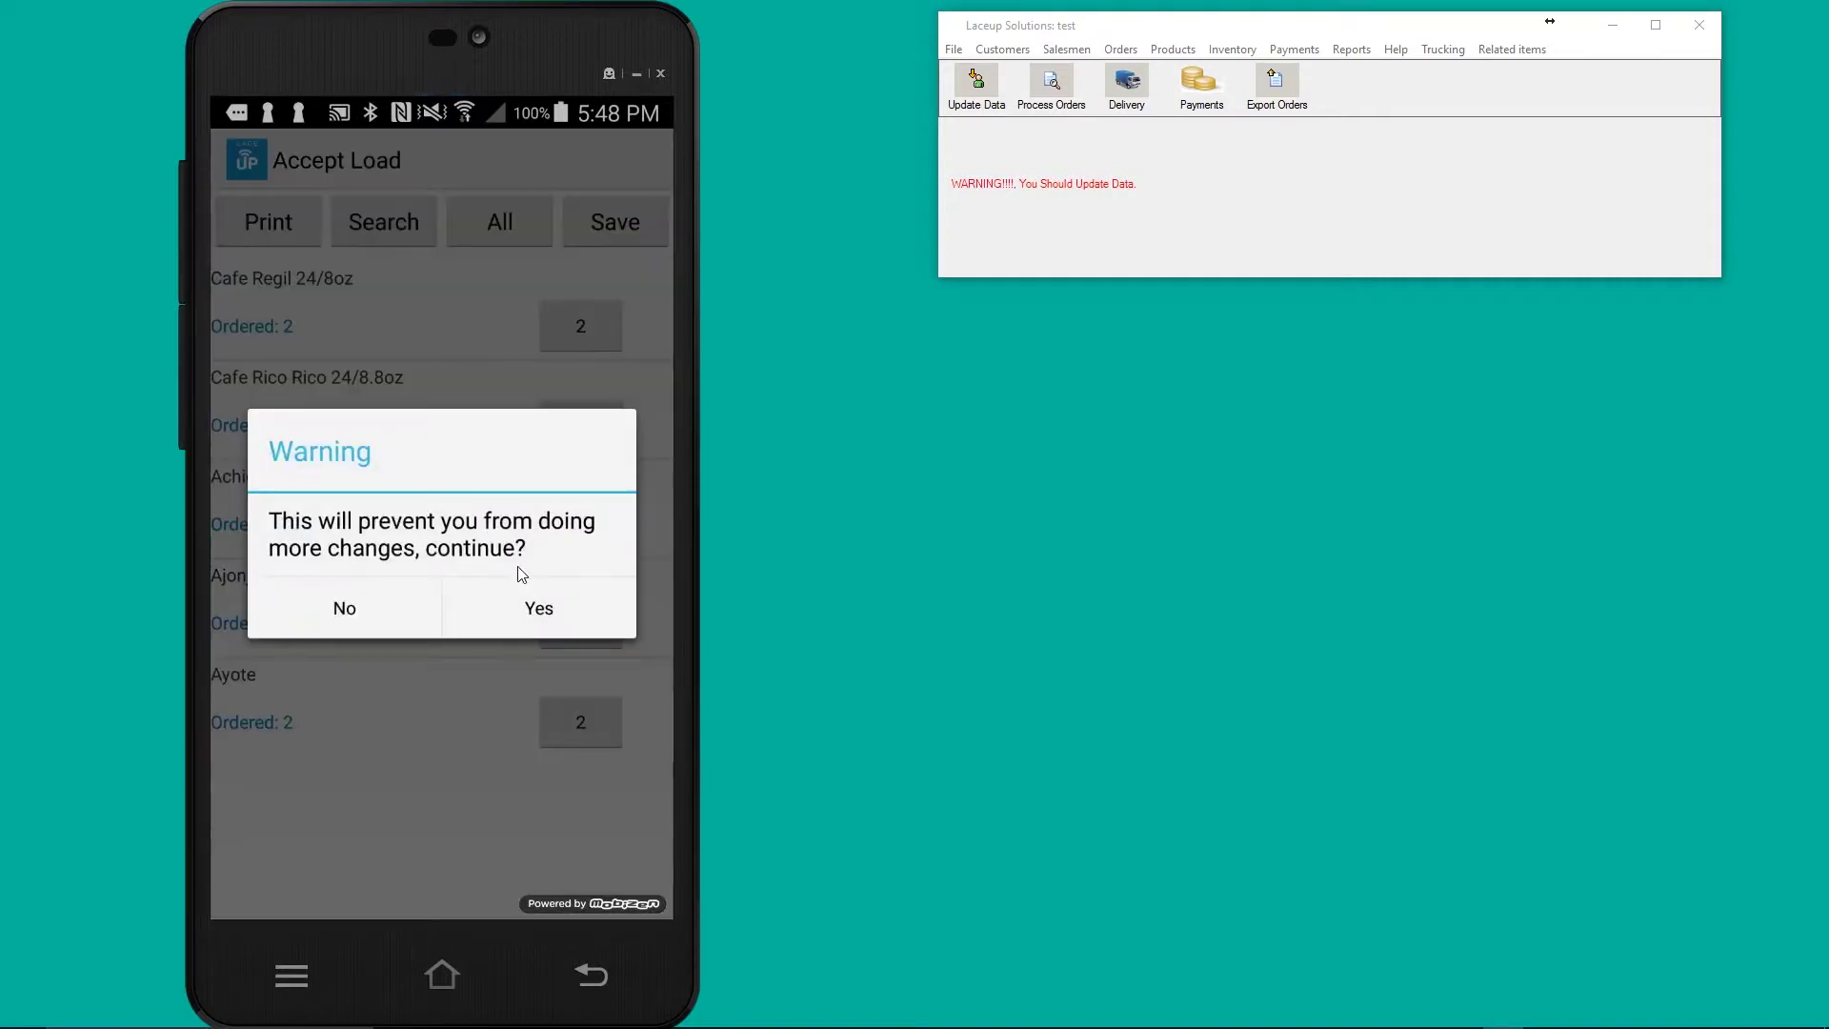
pyautogui.click(524, 581)
# - Open arnold store 23 from the clients list and start its $886.83 delivery
pyautogui.click(591, 974)
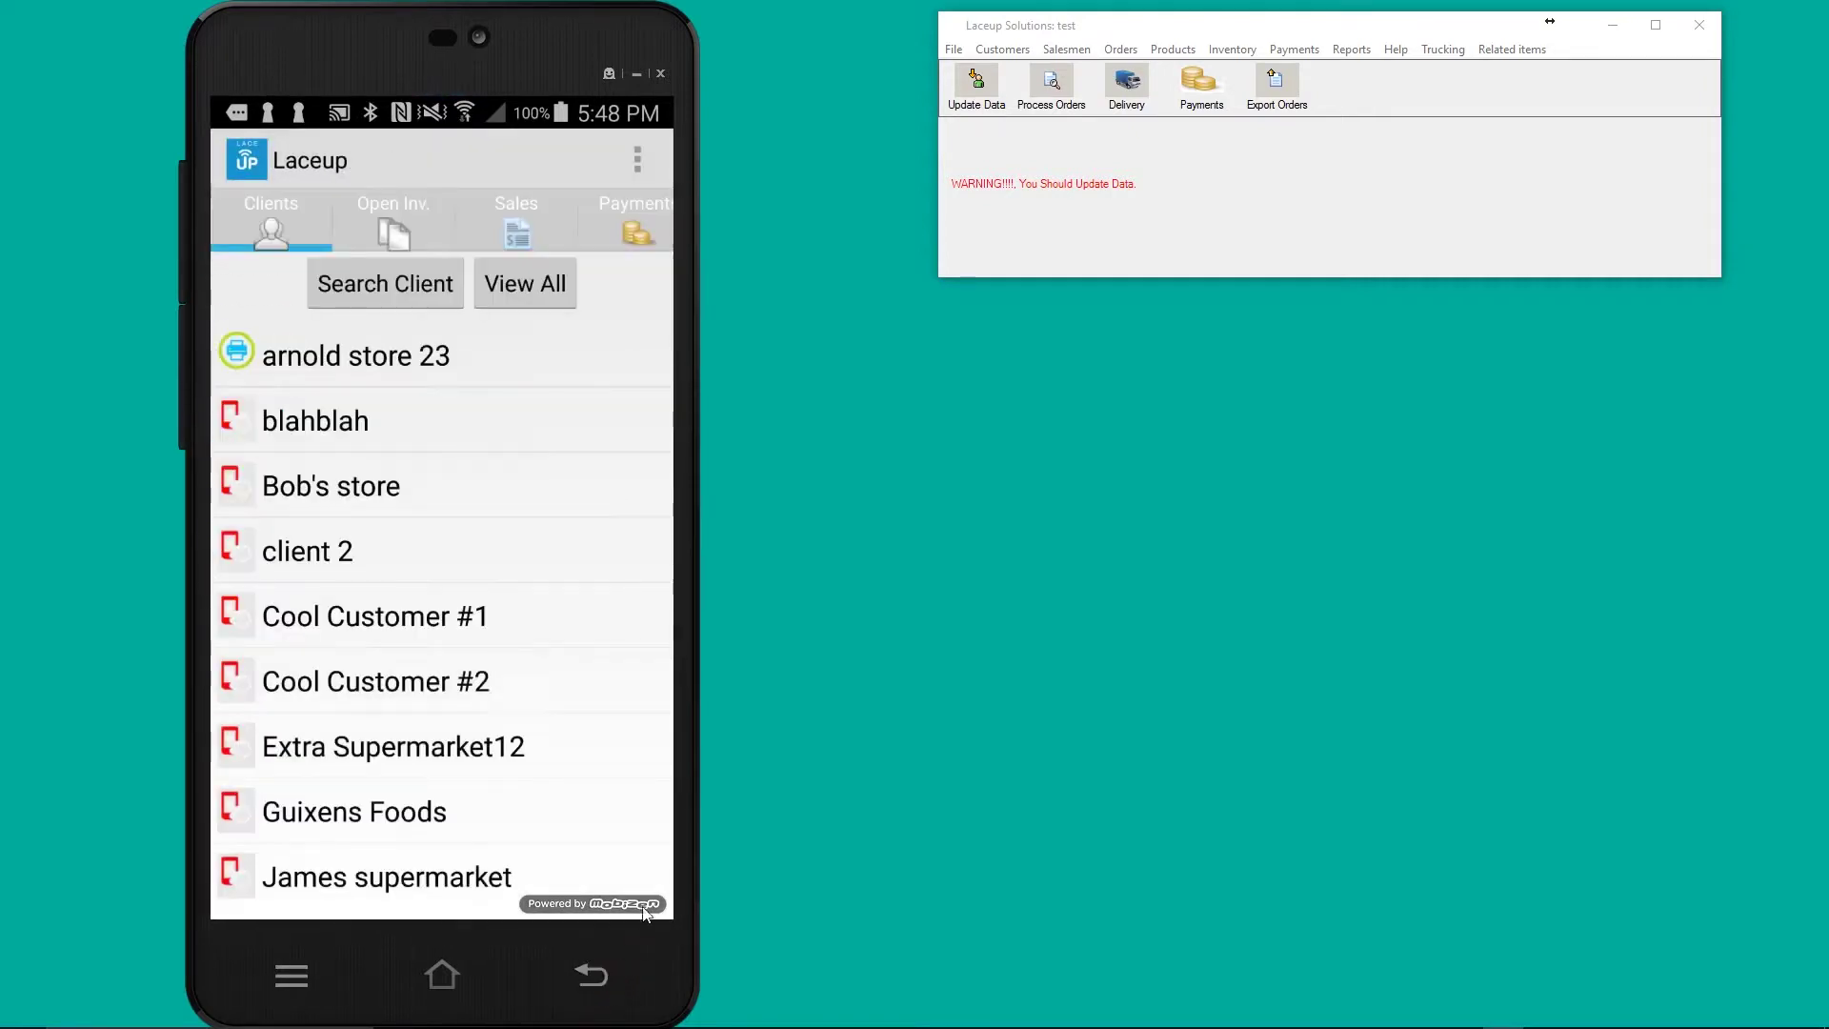
pyautogui.click(468, 365)
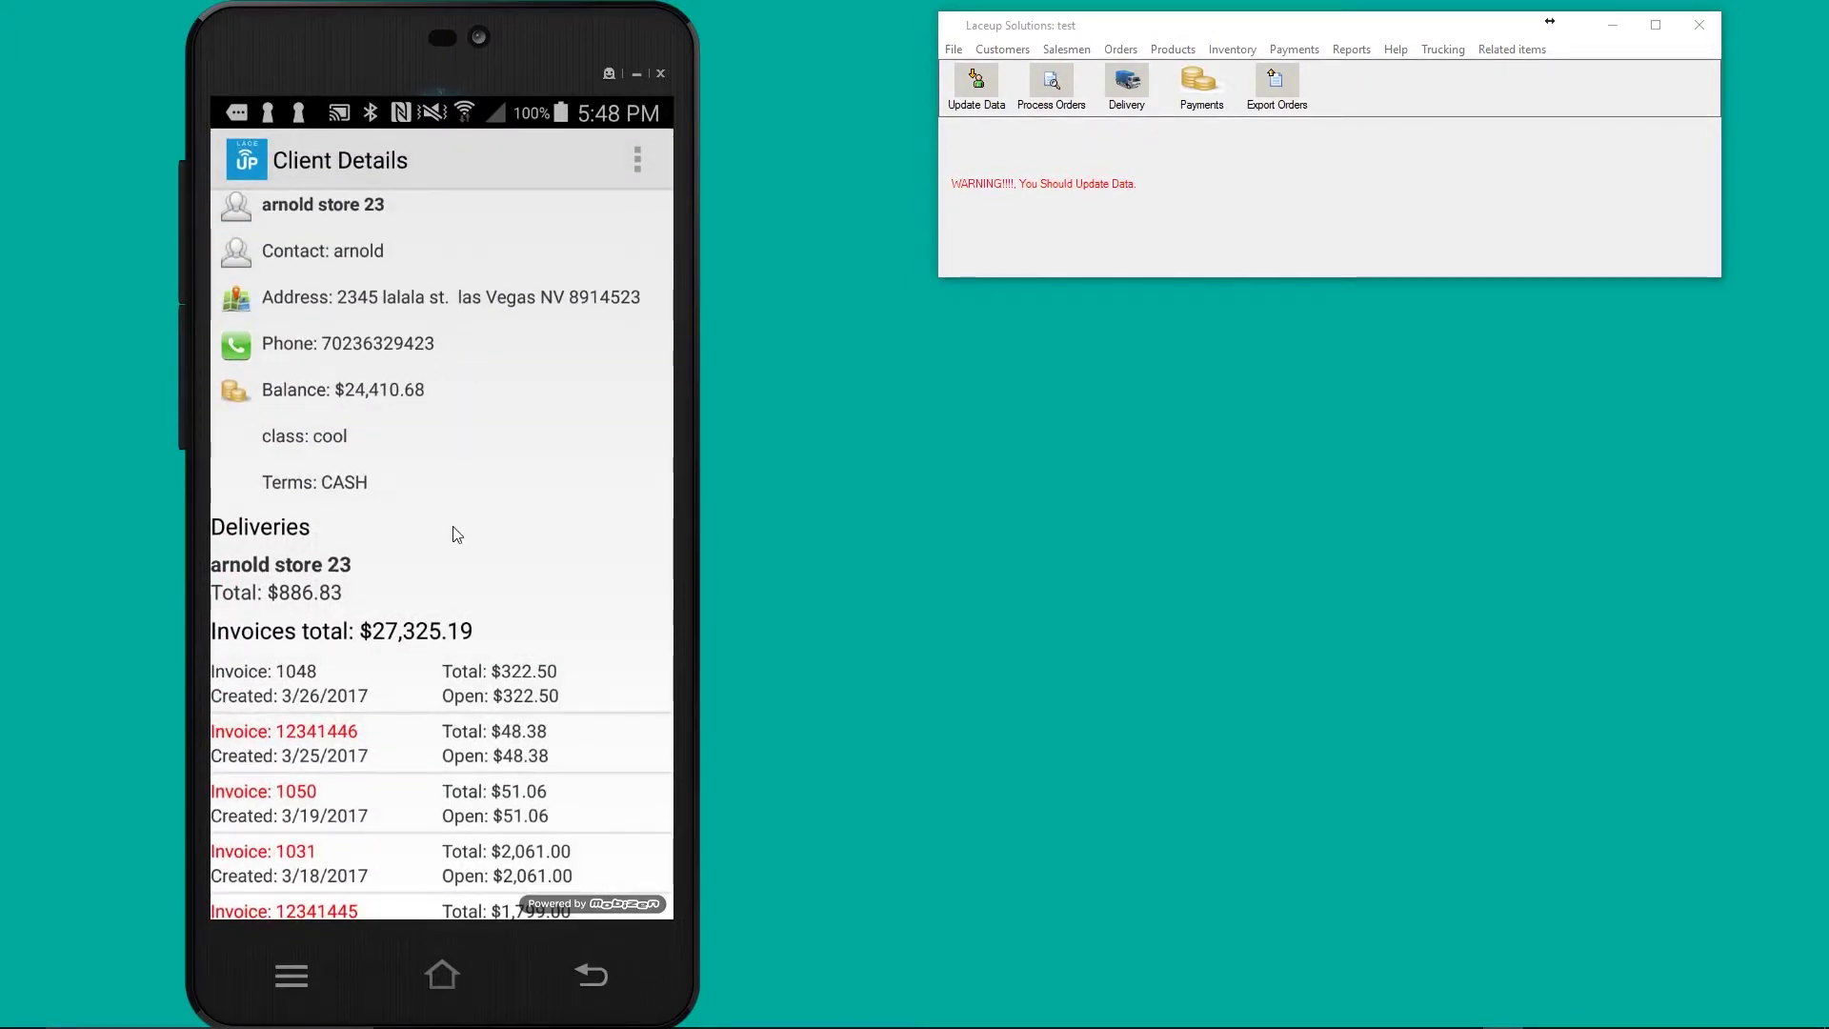
pyautogui.click(350, 569)
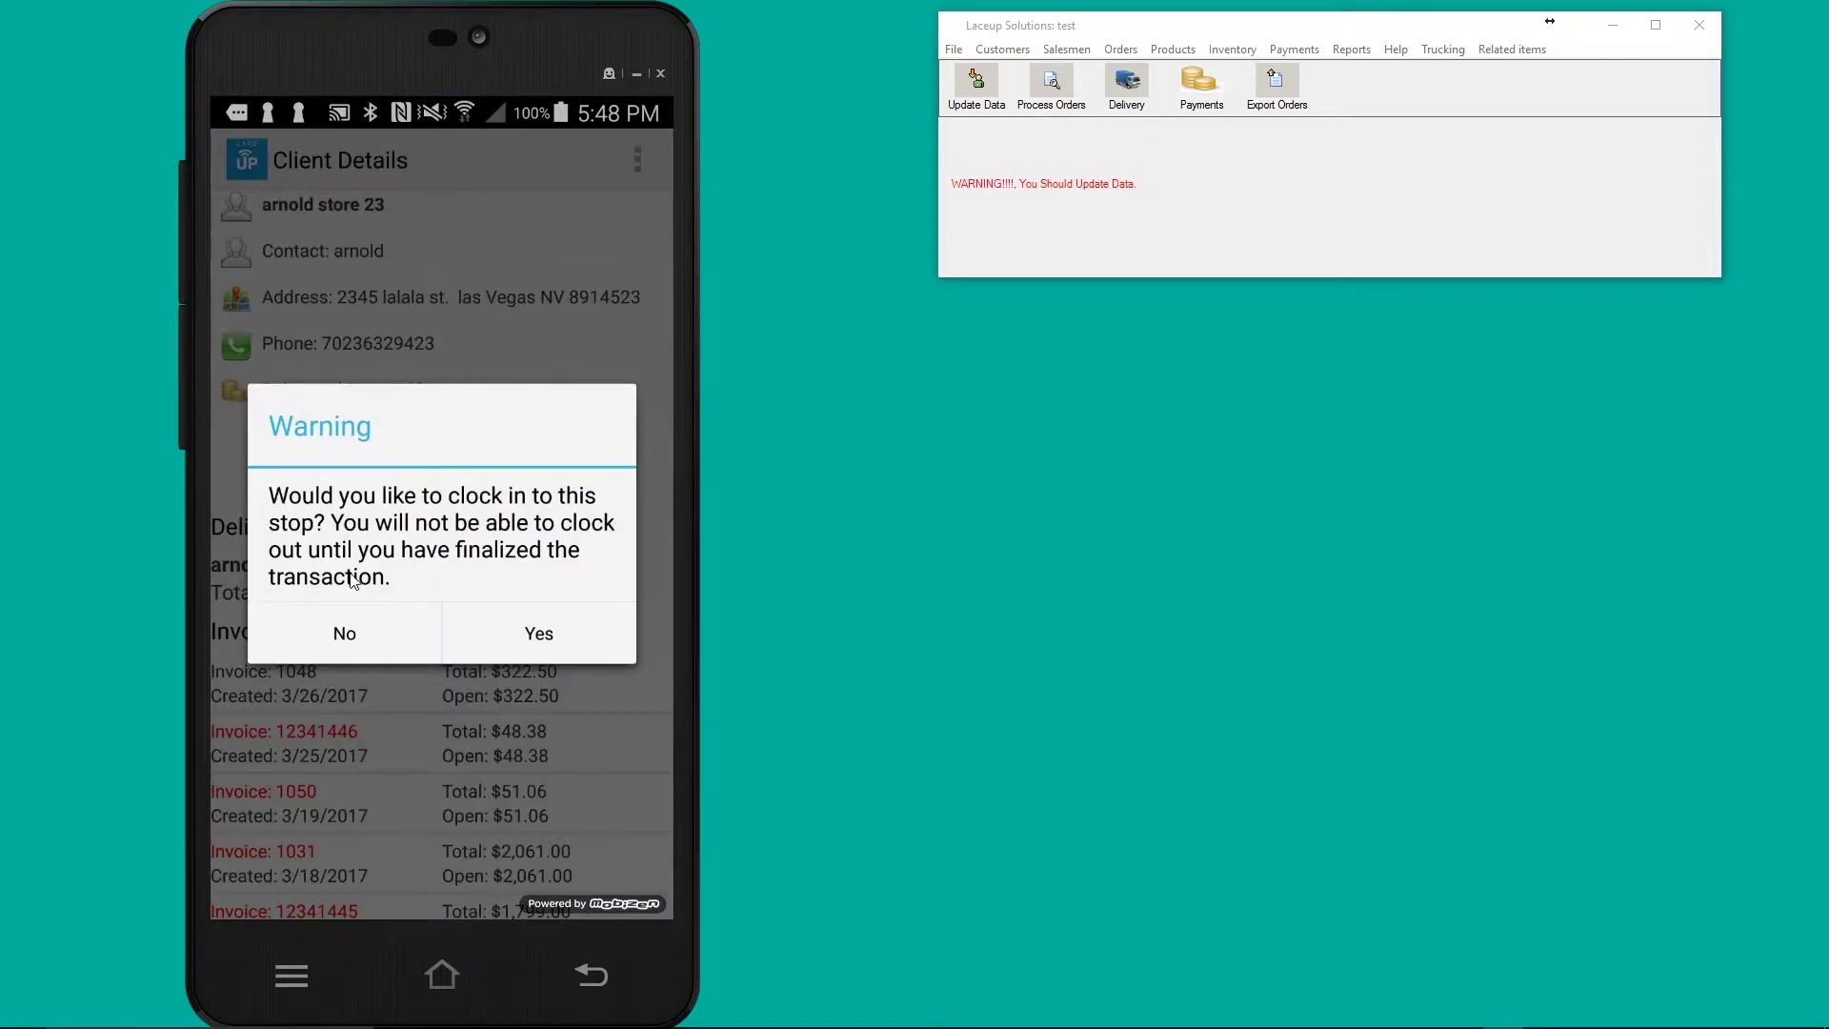
# - Clock in at arnold store 23, open order ABC1103, and begin adding credit items
pyautogui.click(559, 651)
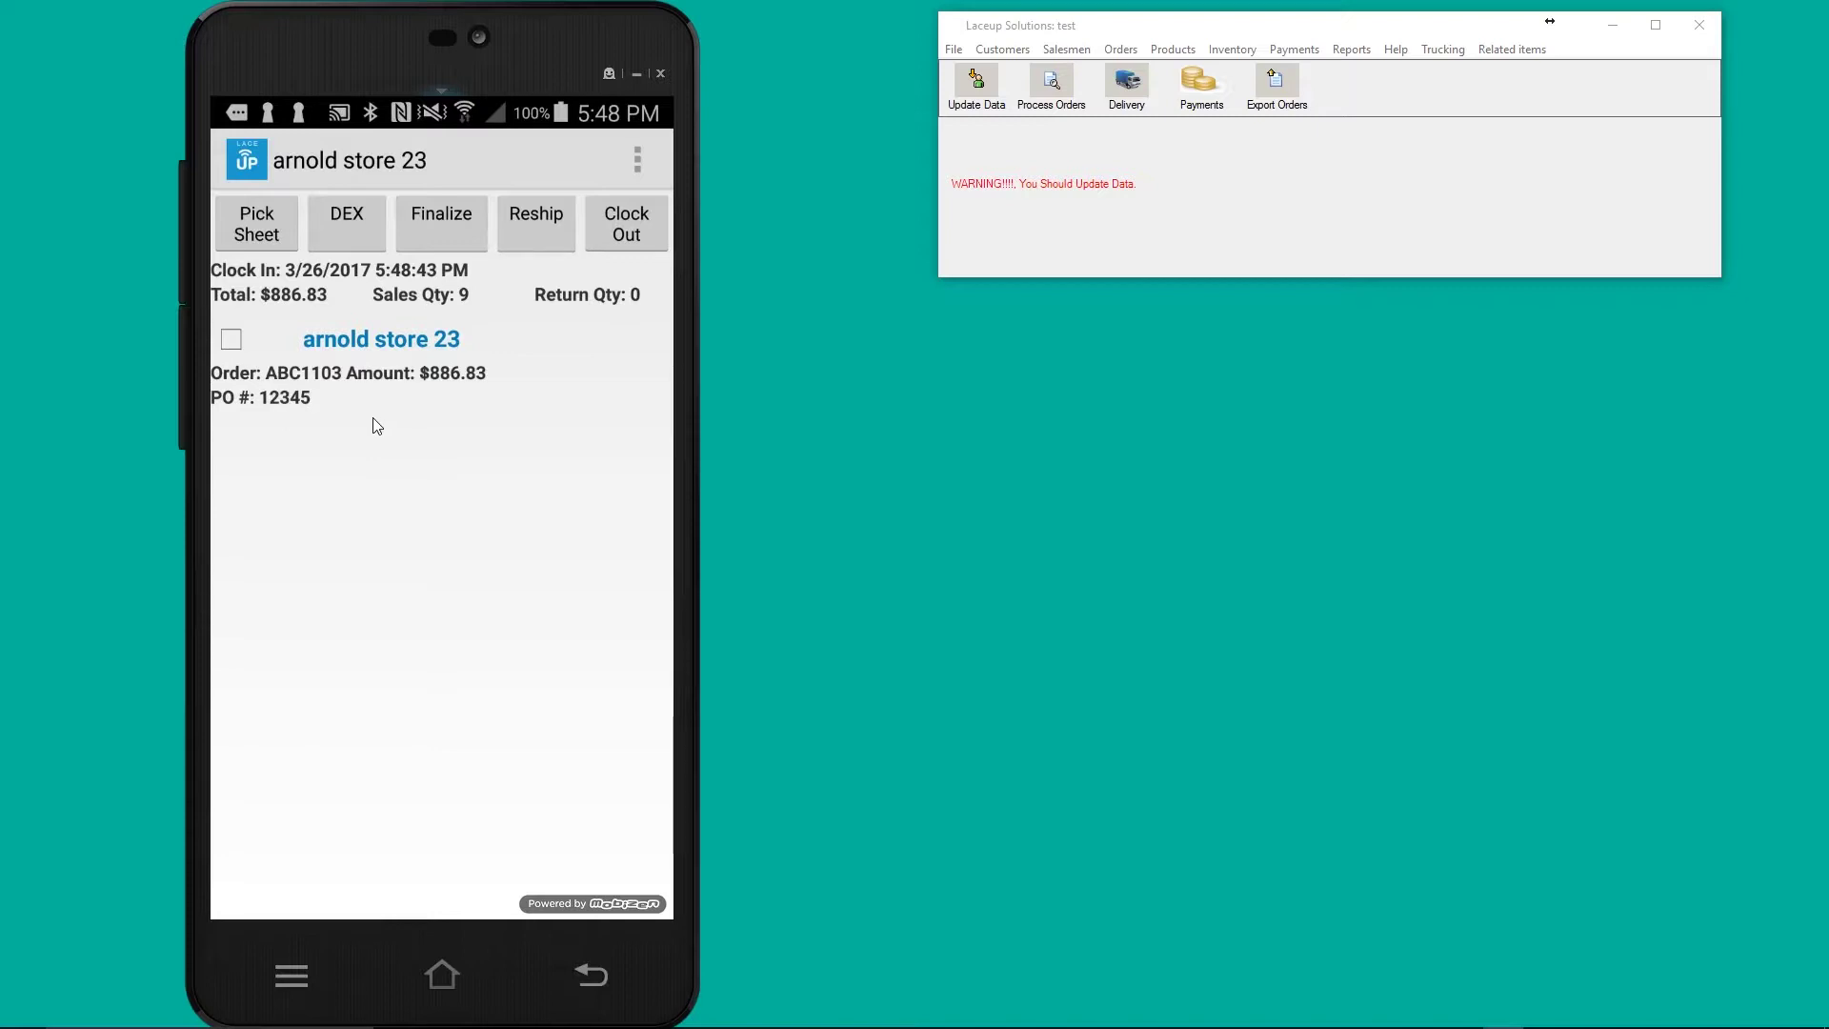
pyautogui.click(384, 339)
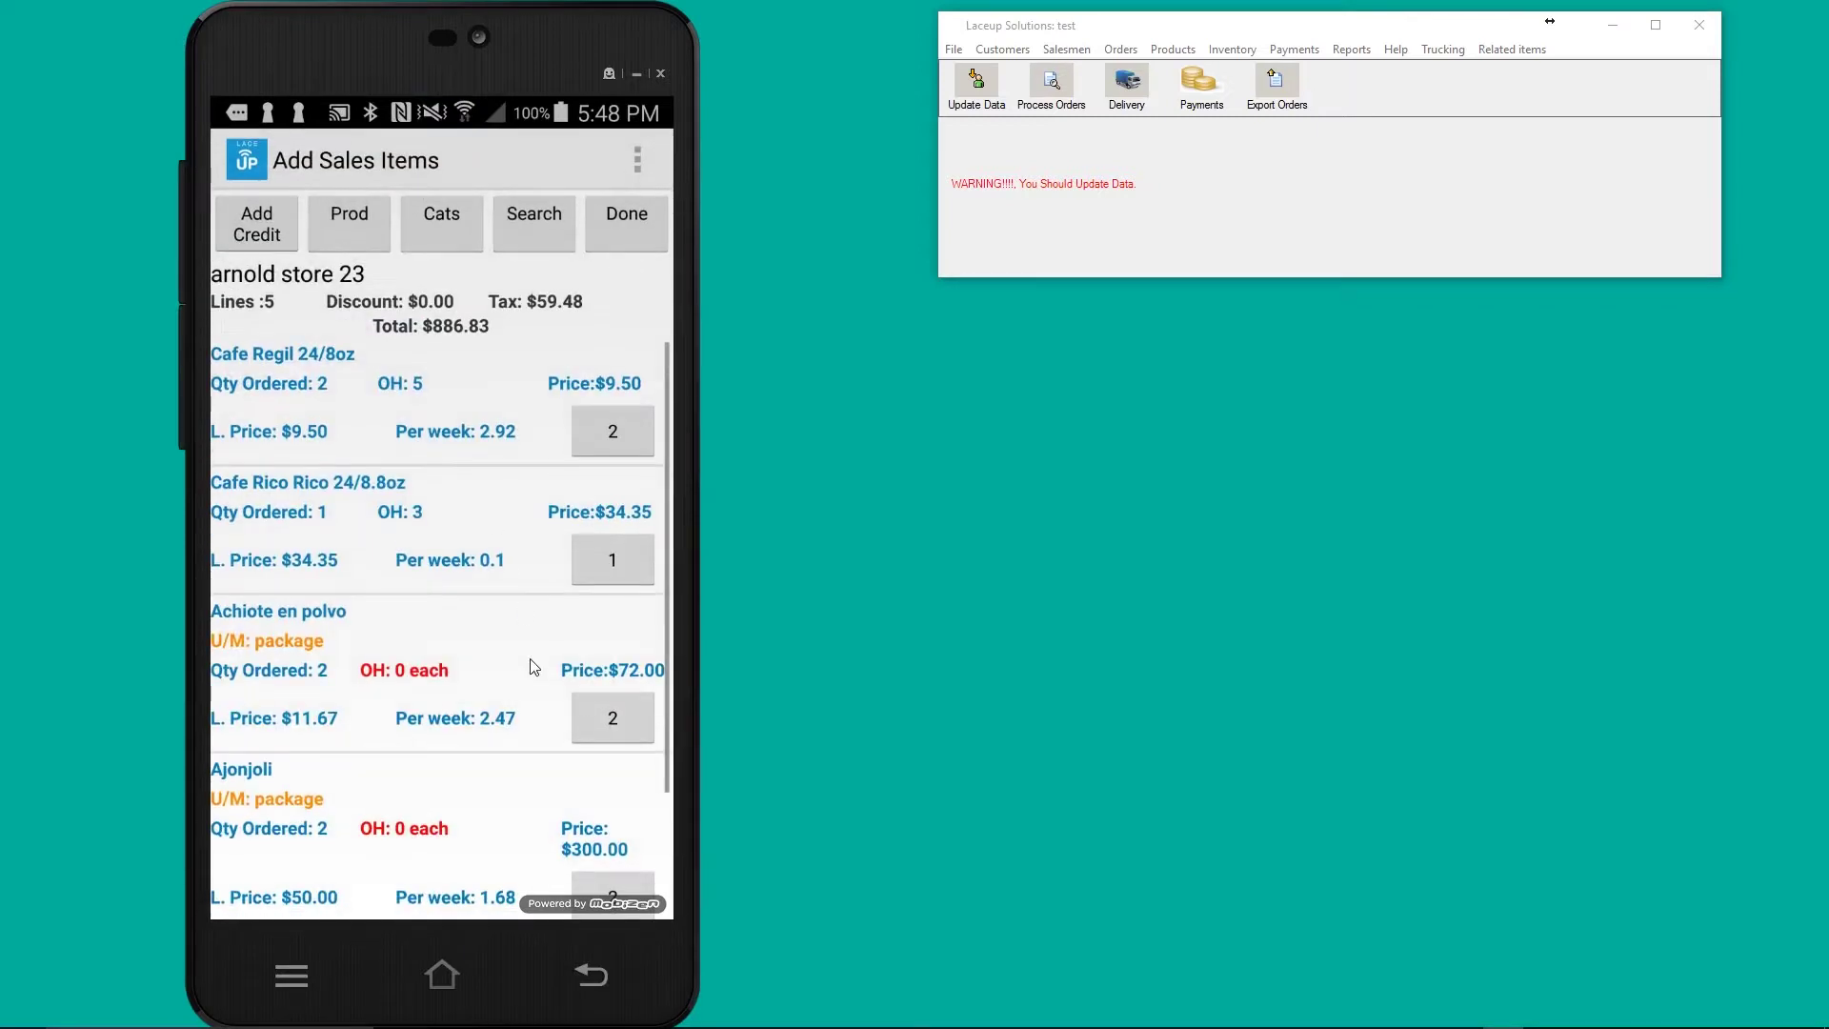
pyautogui.moveTo(534, 667); pyautogui.dragTo(531, 767)
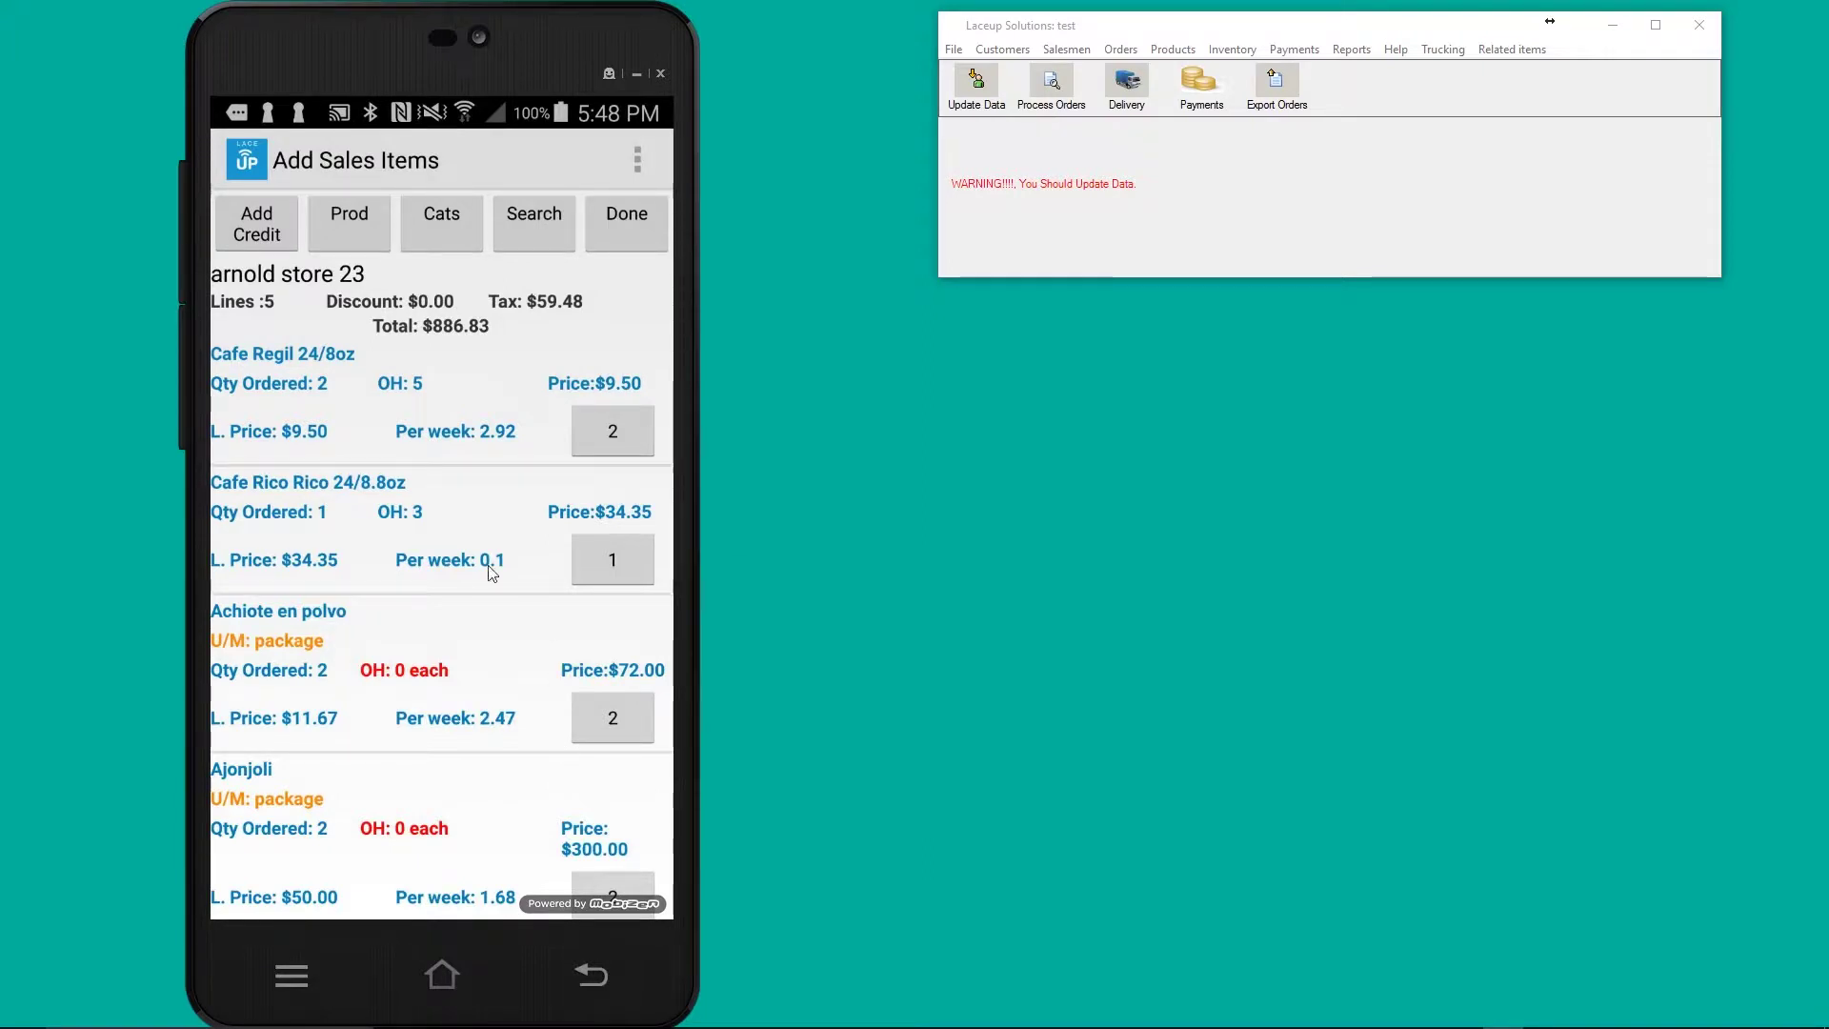
pyautogui.click(270, 232)
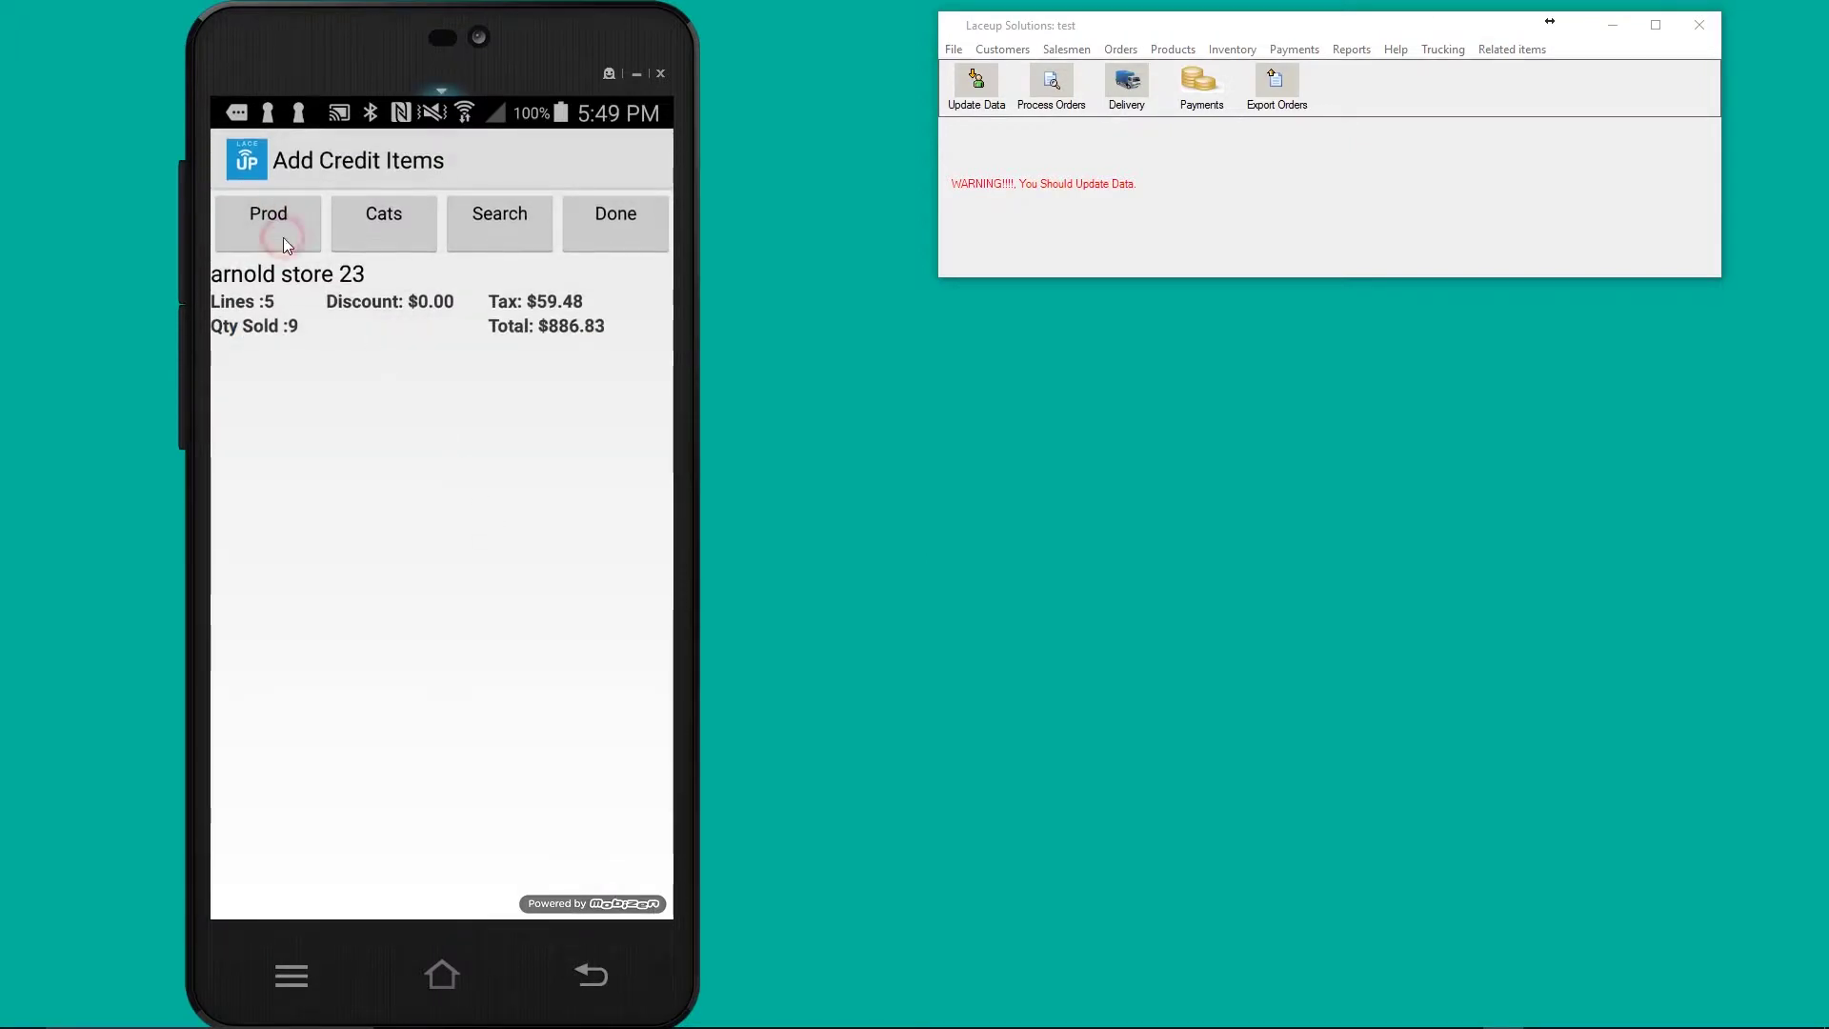
# - Add one Cafe Quisqueya 8.8 oz from the Cool category as a return, bringing ABC1103 to $572.43
pyautogui.click(283, 238)
pyautogui.click(396, 232)
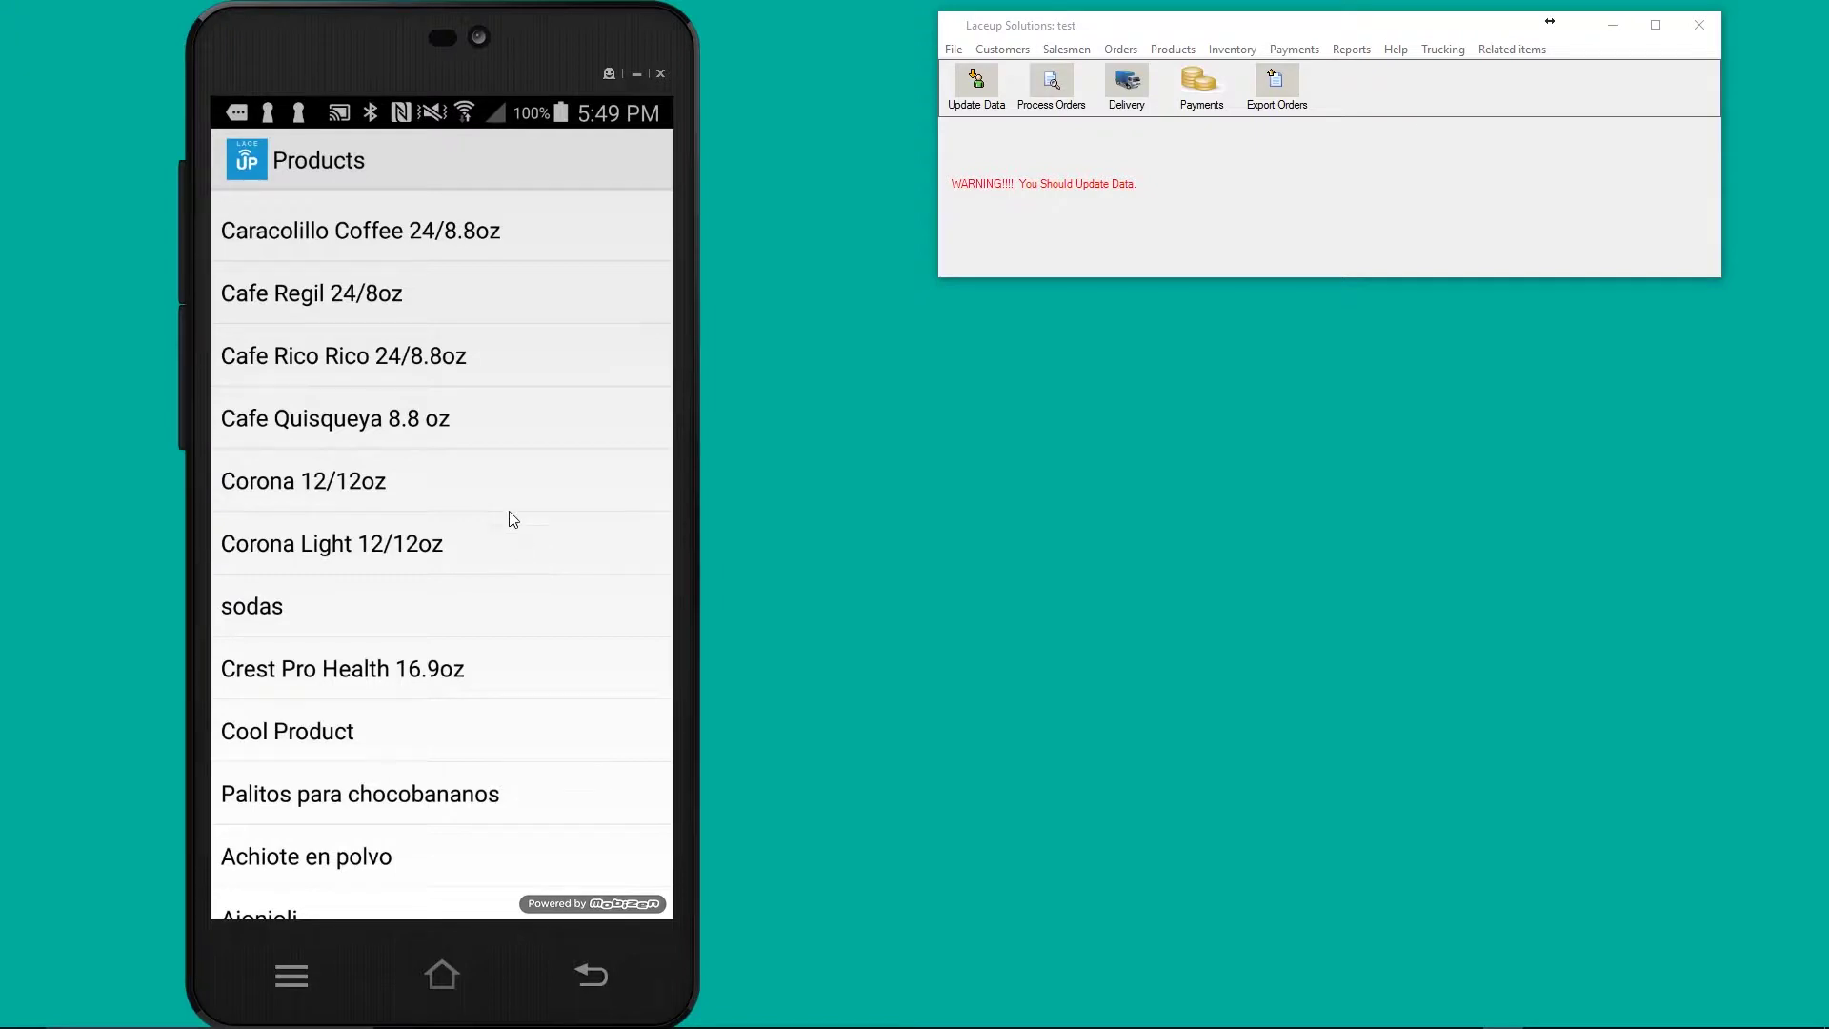
pyautogui.click(465, 434)
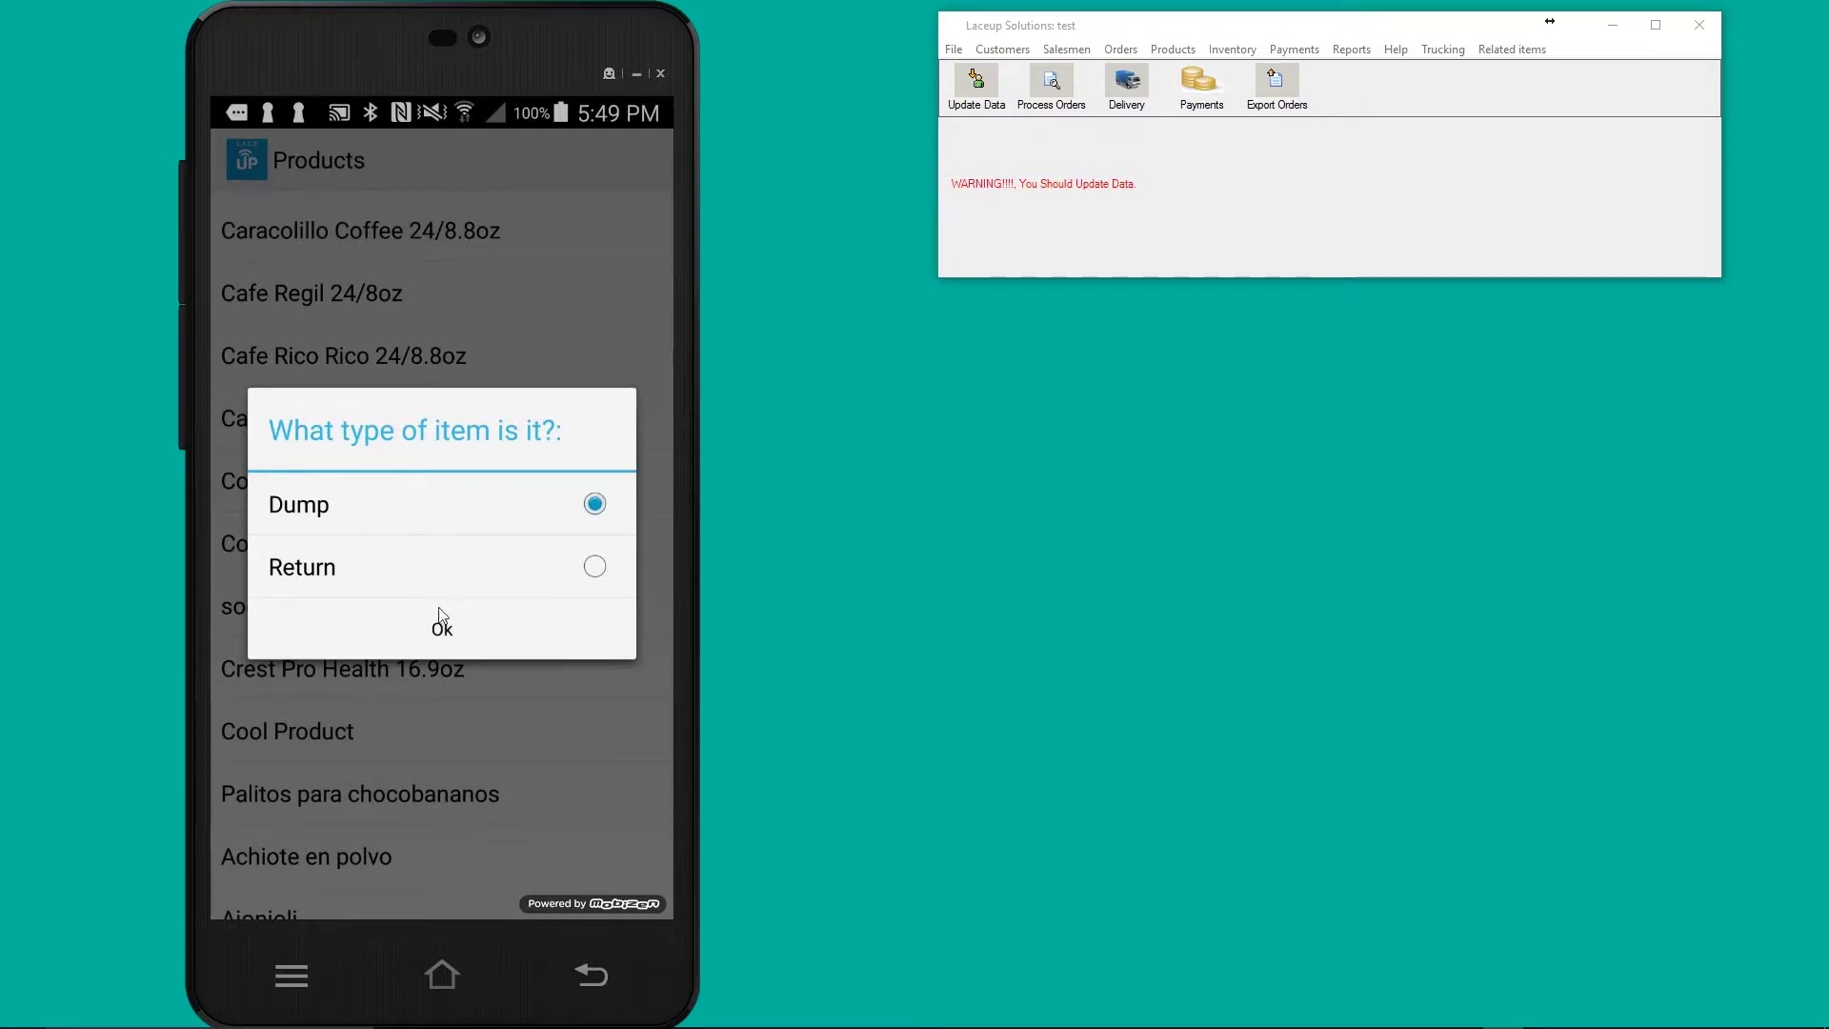
pyautogui.click(406, 569)
pyautogui.click(439, 629)
pyautogui.click(560, 224)
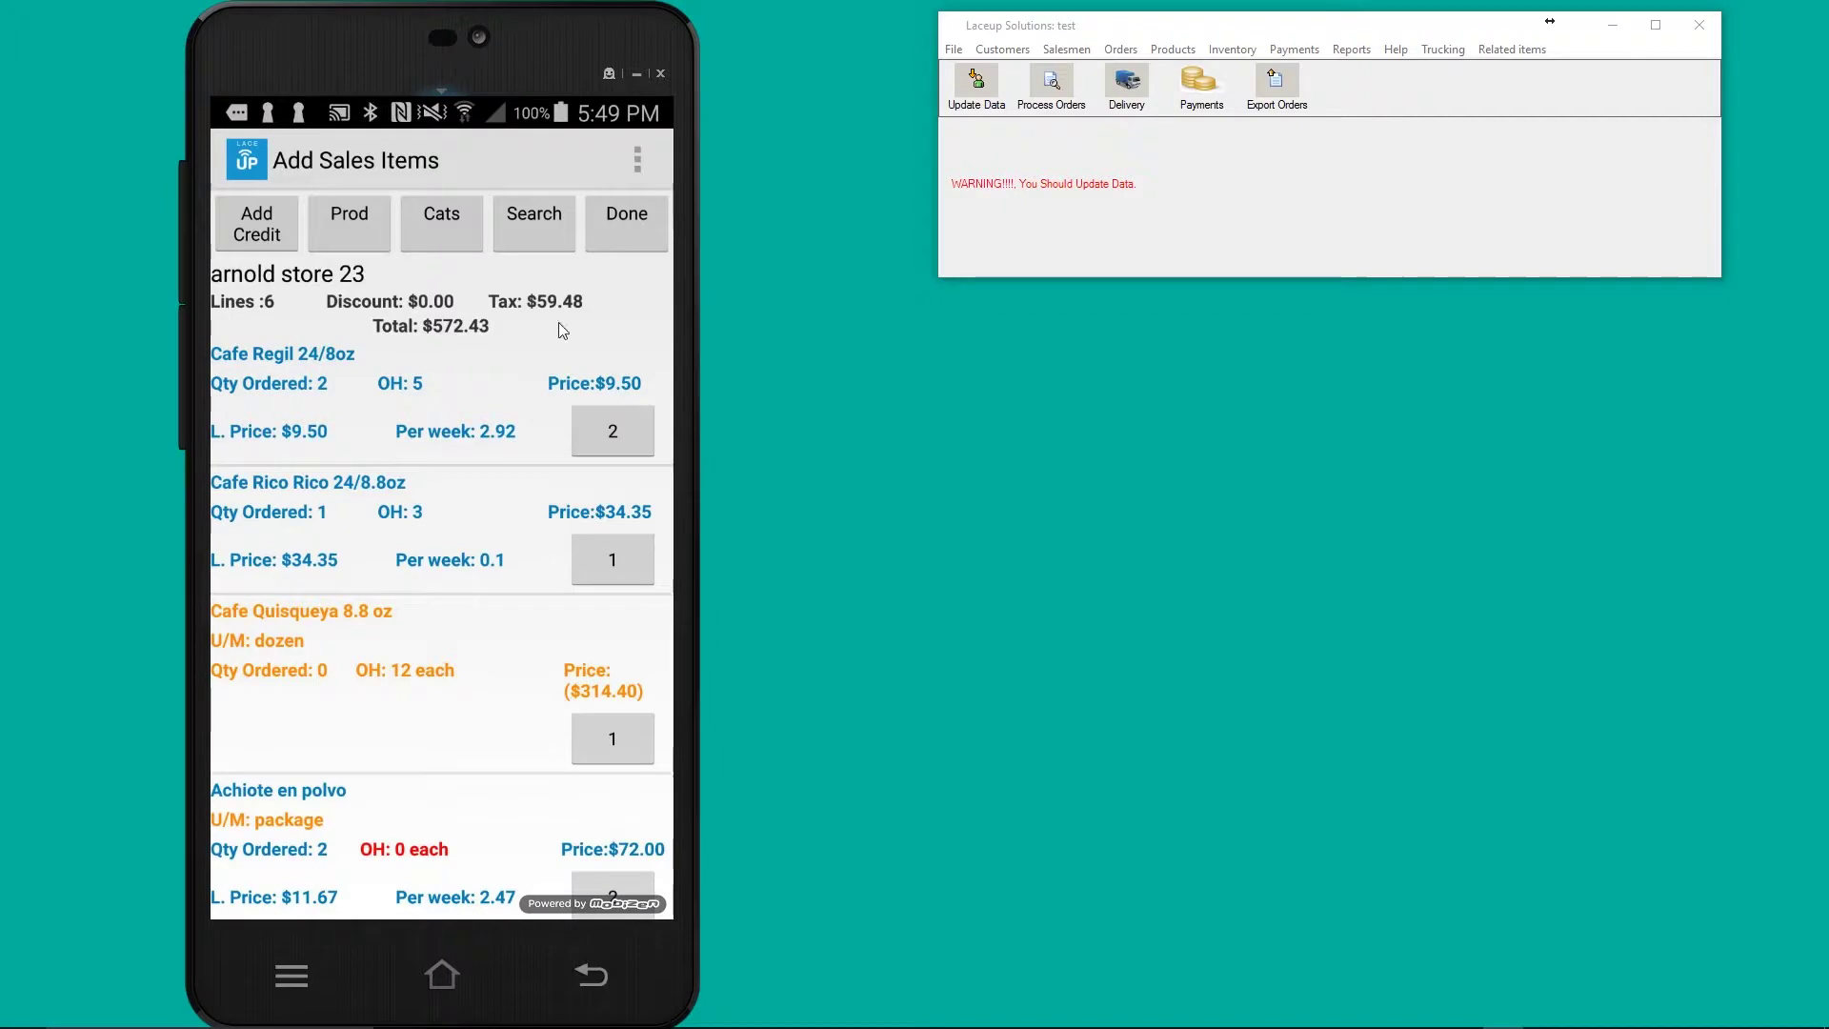
pyautogui.click(624, 232)
pyautogui.click(235, 345)
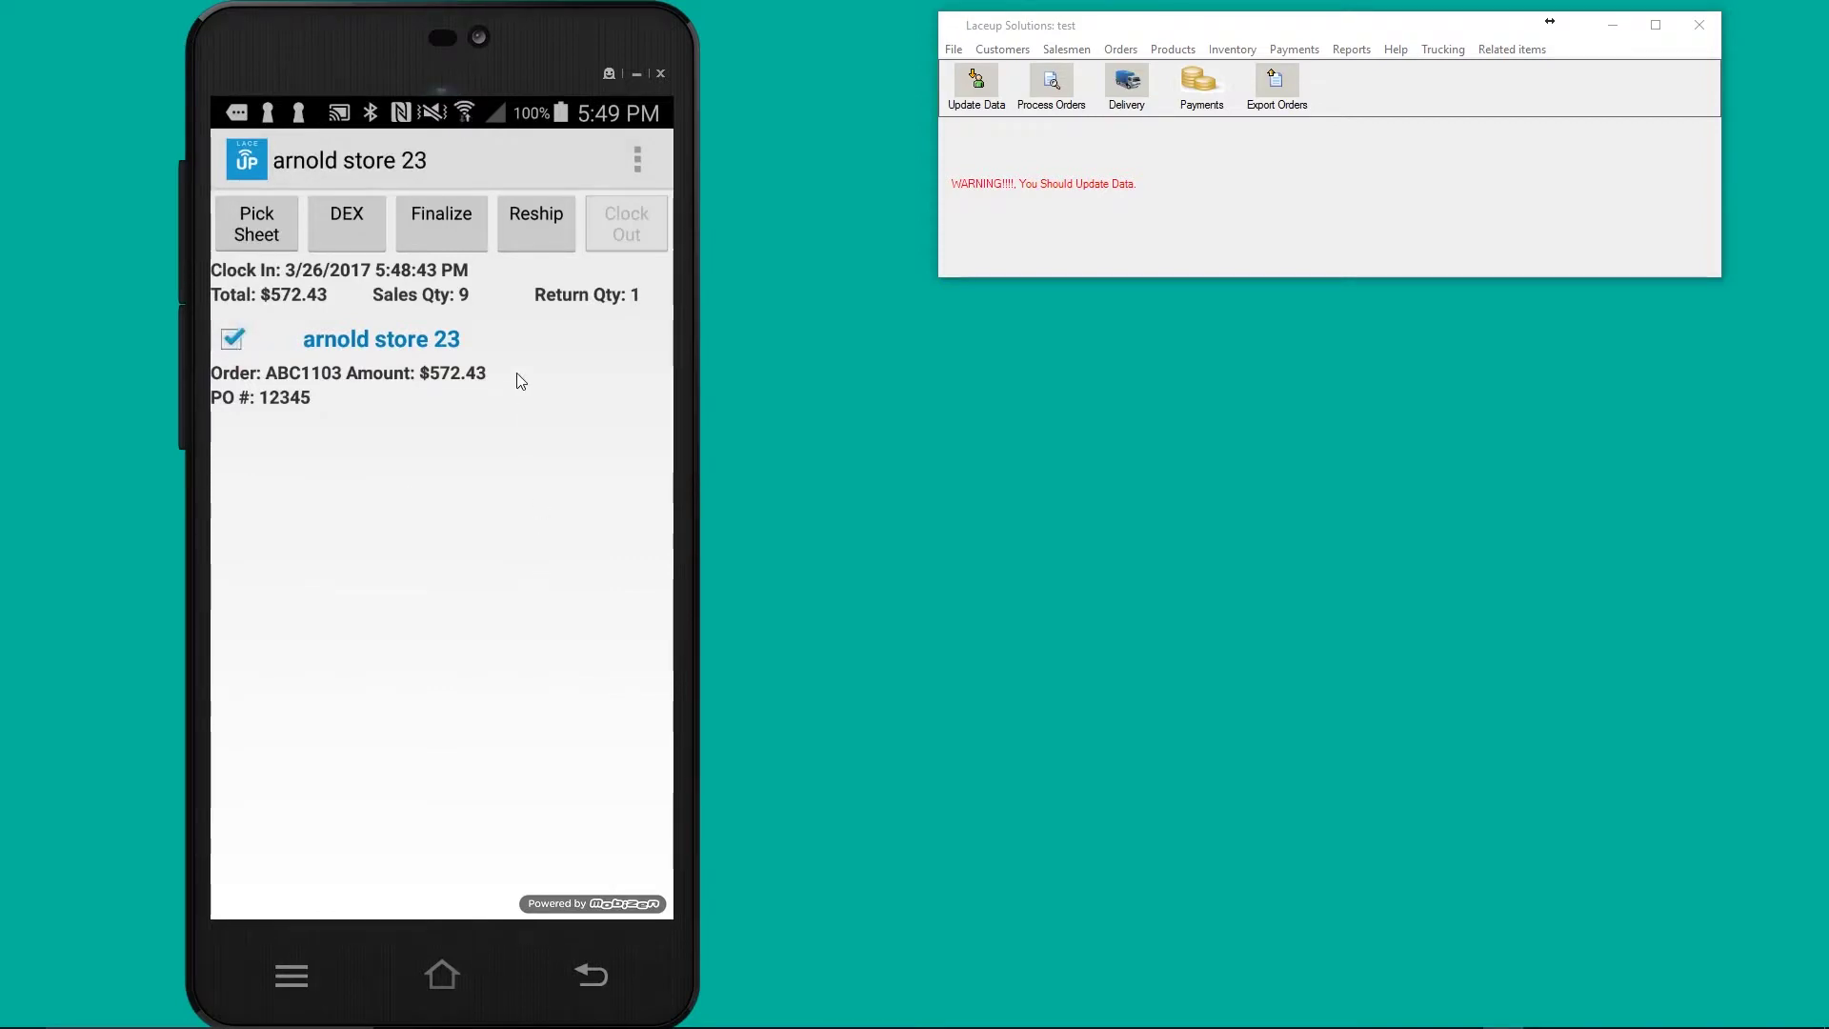
# - Finalize order ABC1103 and capture the customer's signature
pyautogui.click(450, 220)
pyautogui.click(592, 620)
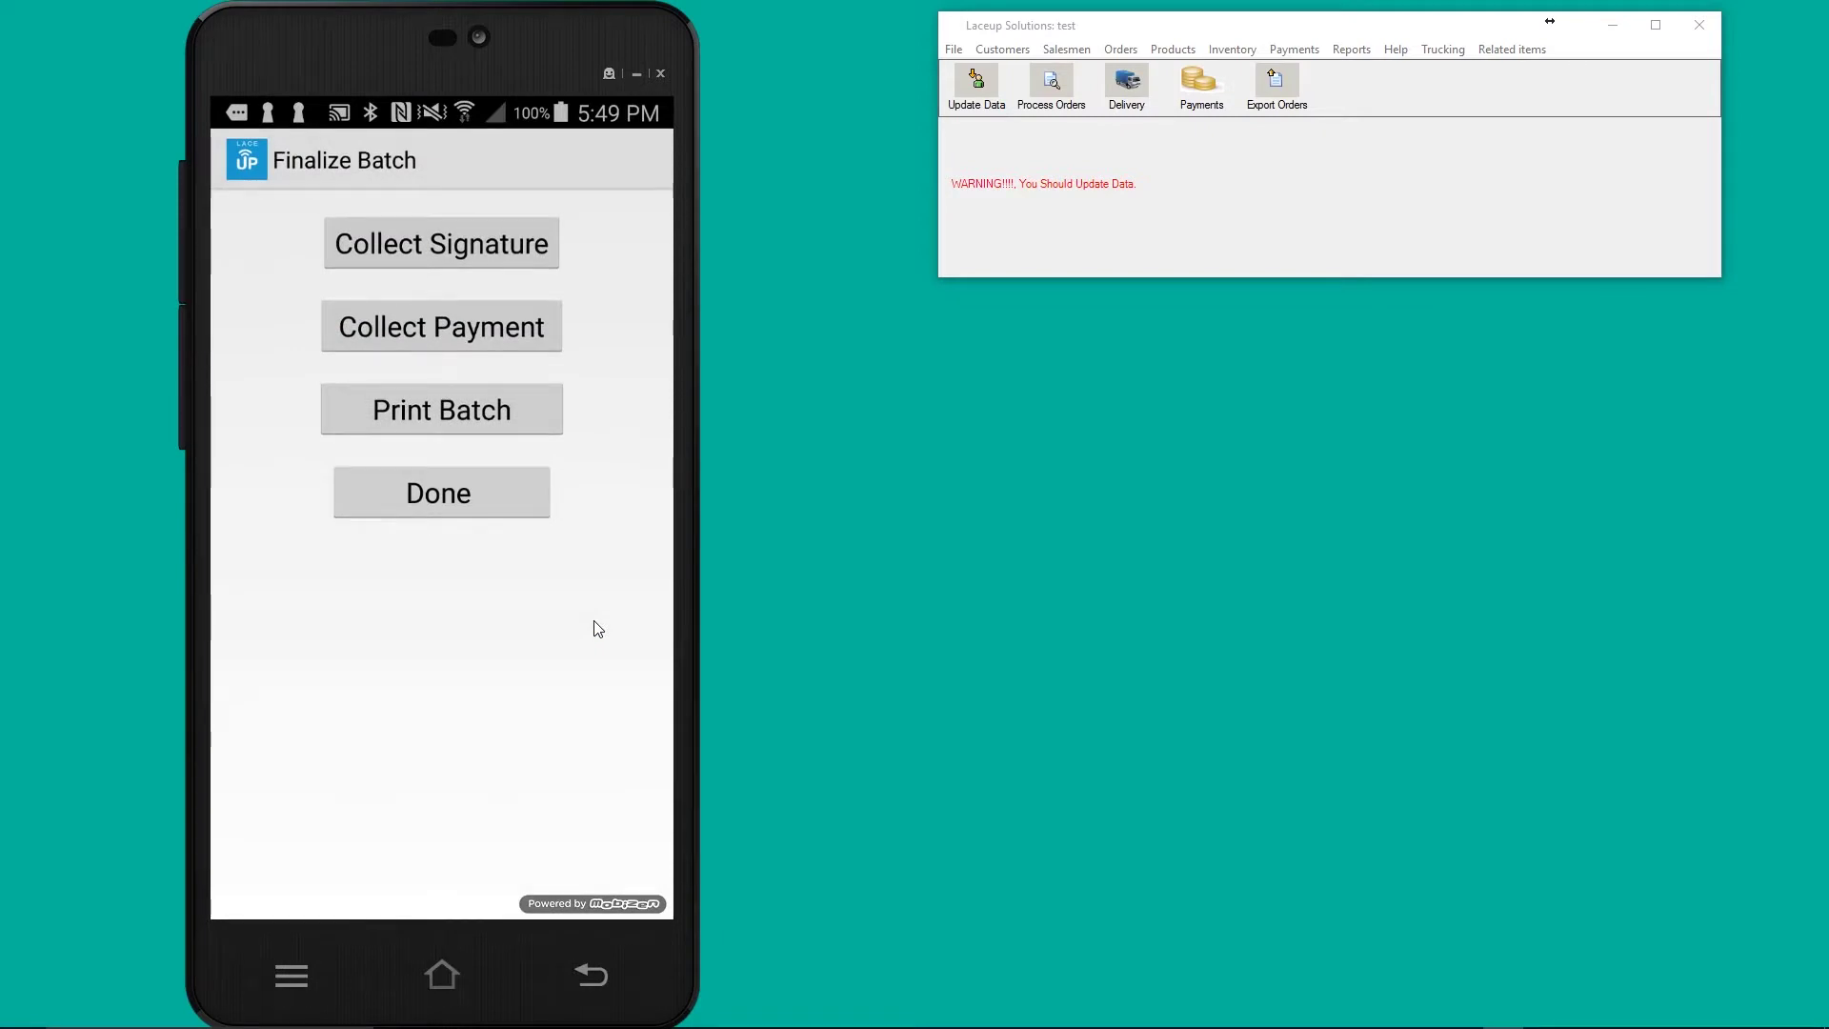
pyautogui.click(450, 246)
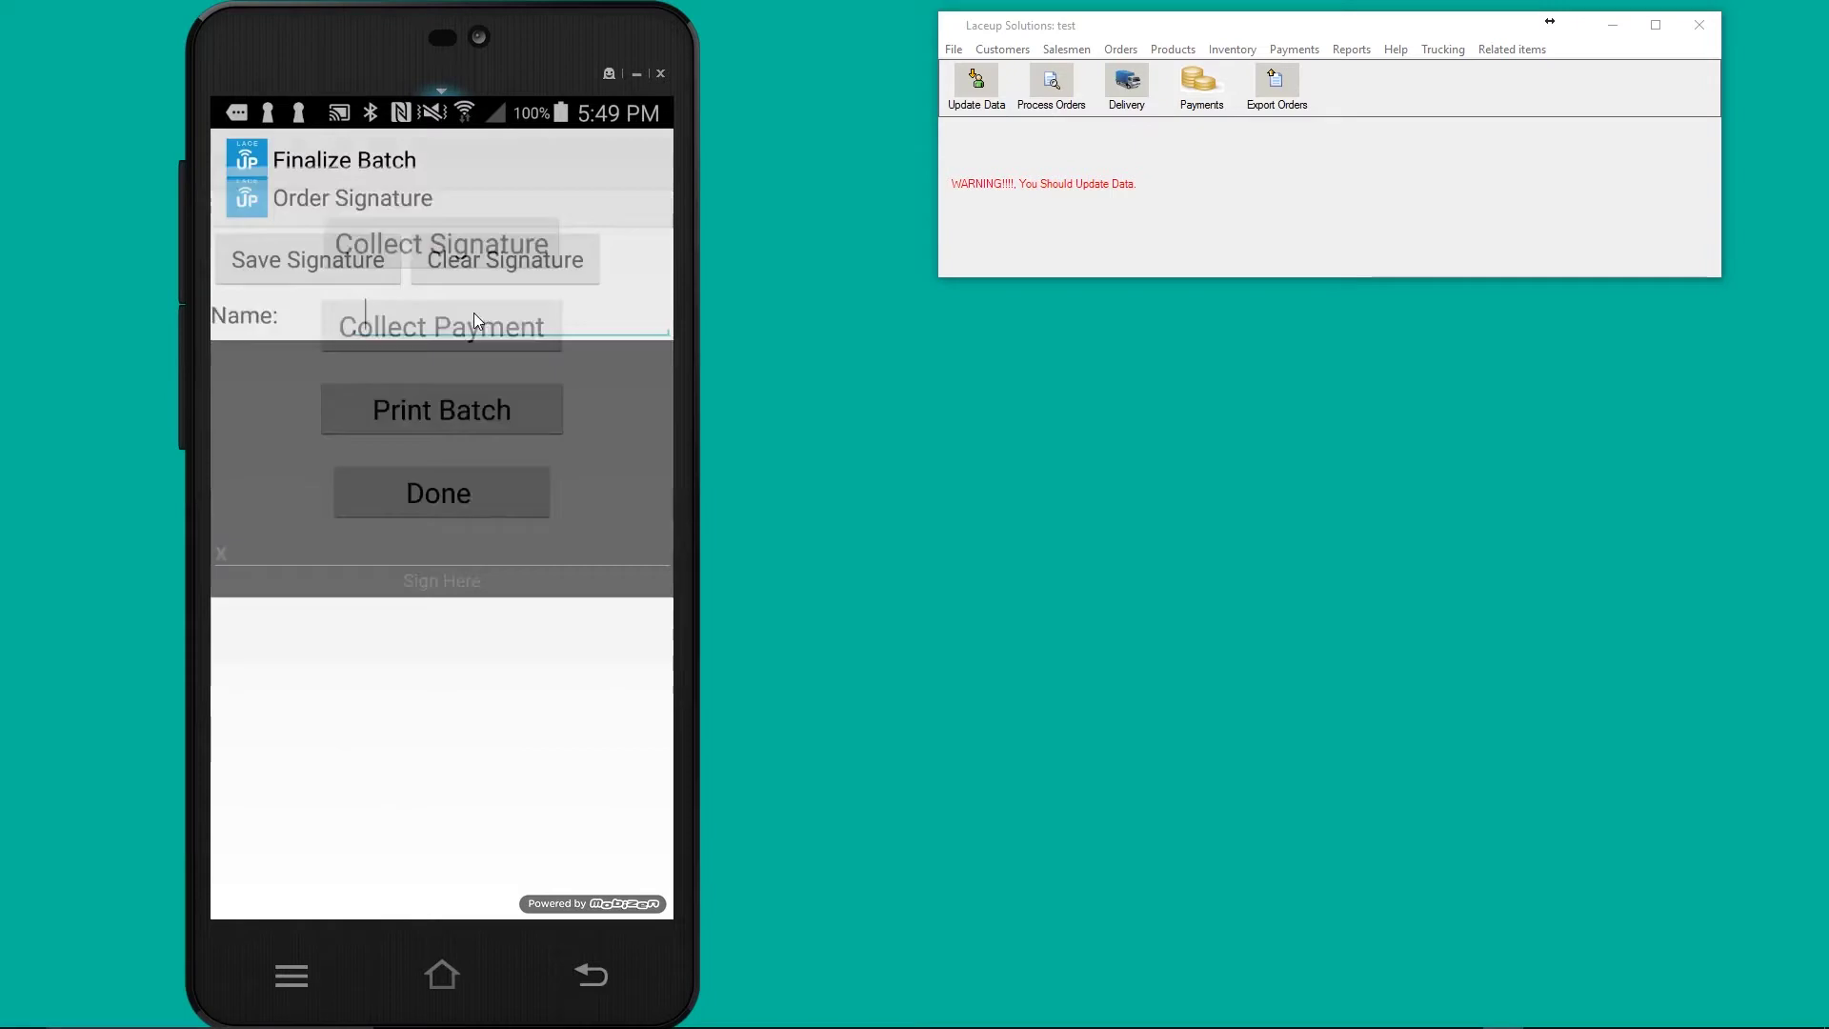
pyautogui.moveTo(362, 407)
pyautogui.mouseDown()
pyautogui.moveTo(345, 486)
pyautogui.moveTo(420, 433)
pyautogui.moveTo(529, 476)
pyautogui.moveTo(599, 375)
pyautogui.mouseUp()
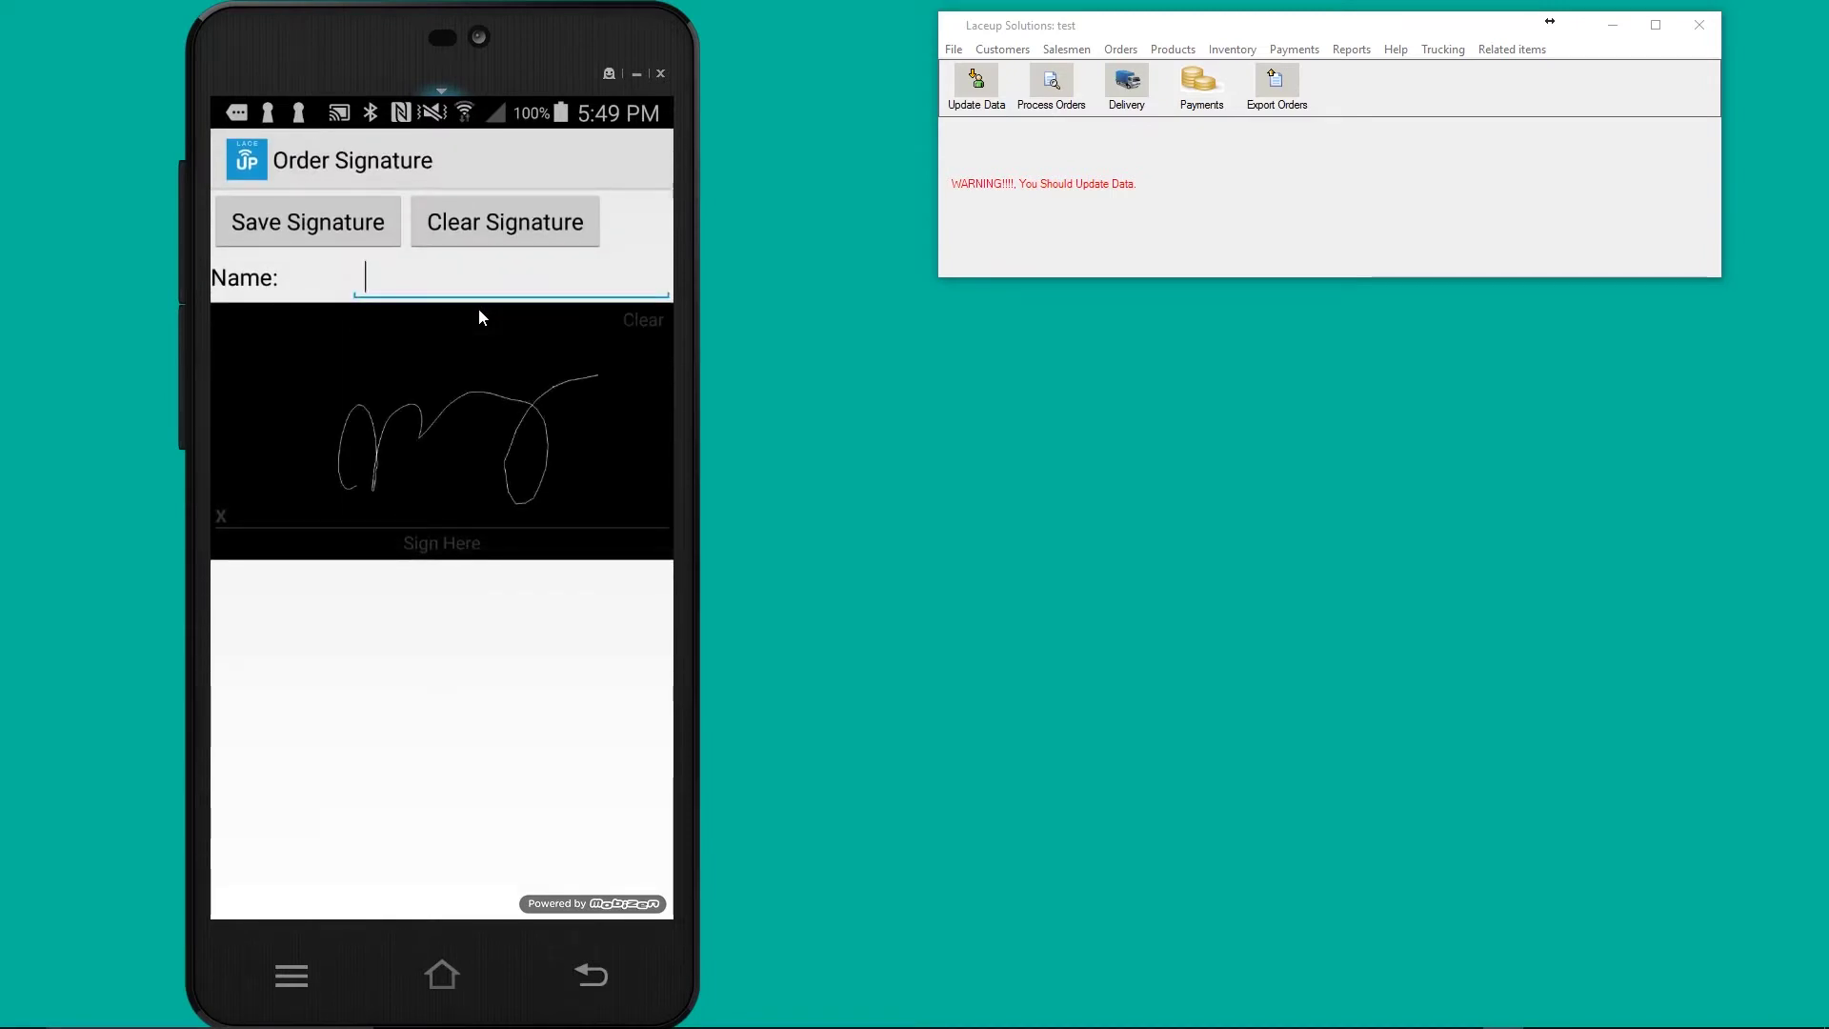
pyautogui.click(355, 233)
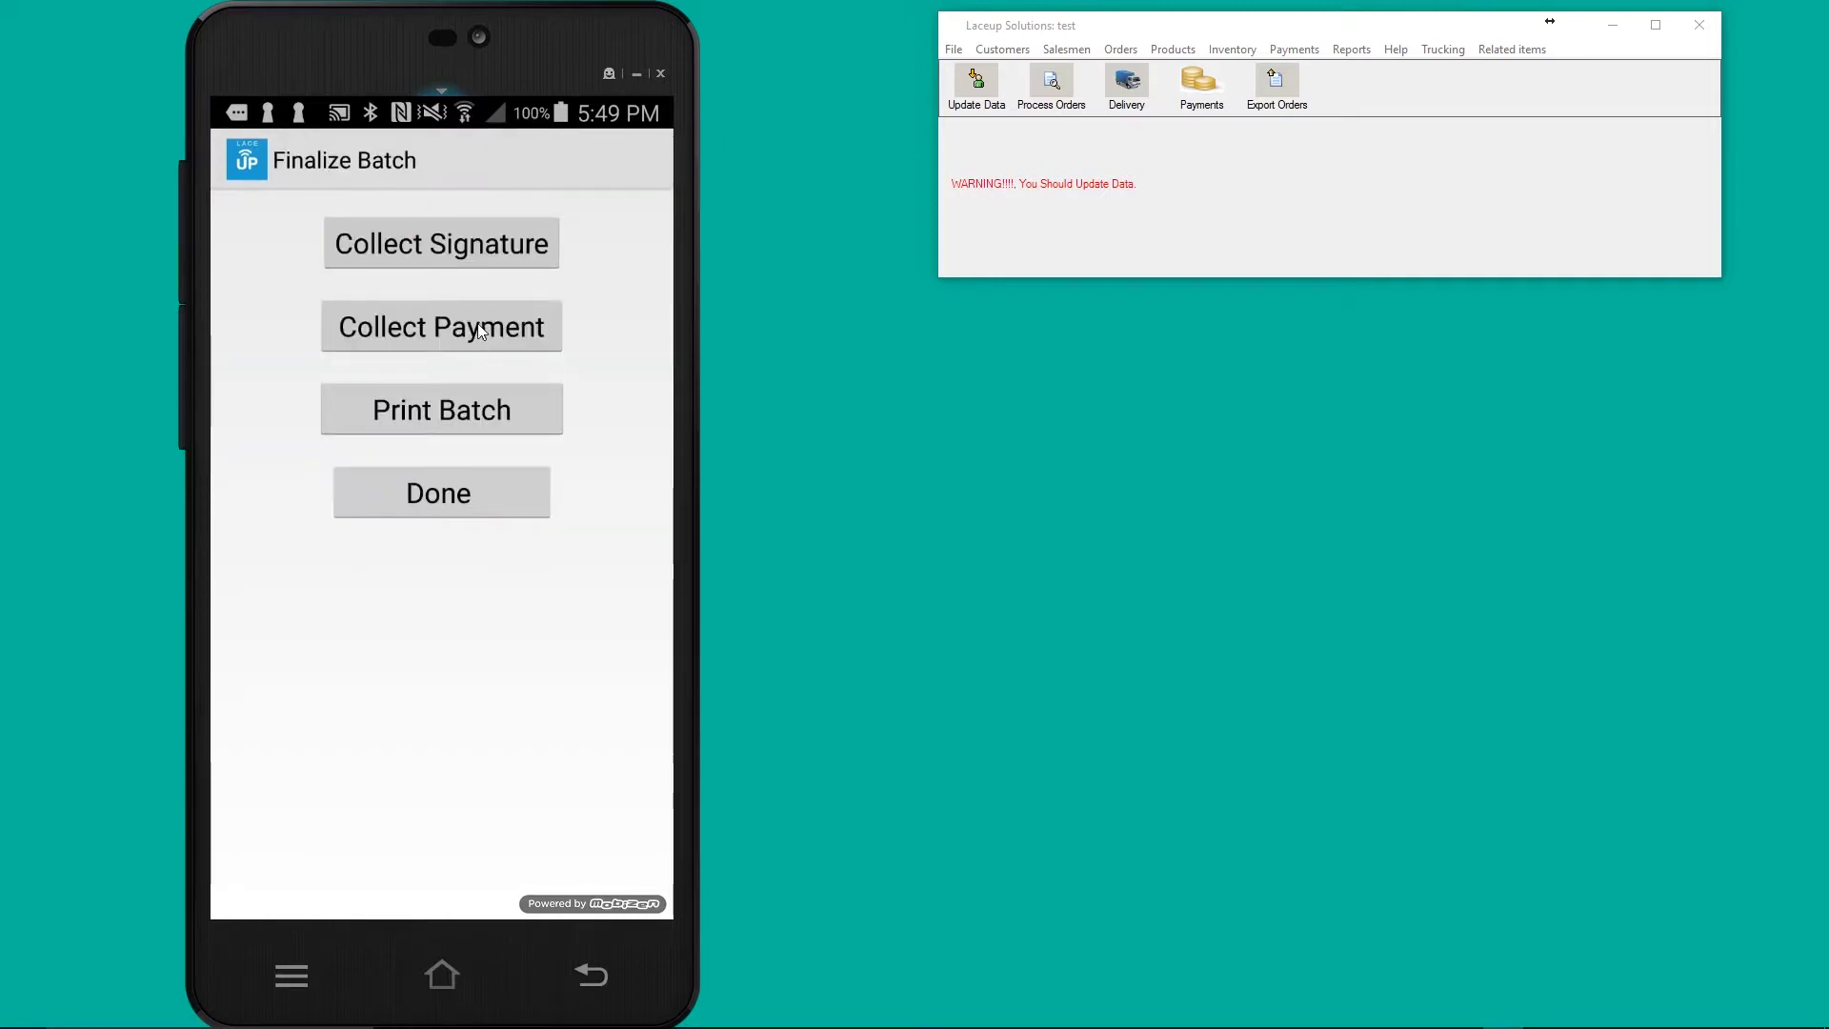
# - Save the $572.43 cash payment and start printing the batch
pyautogui.click(481, 331)
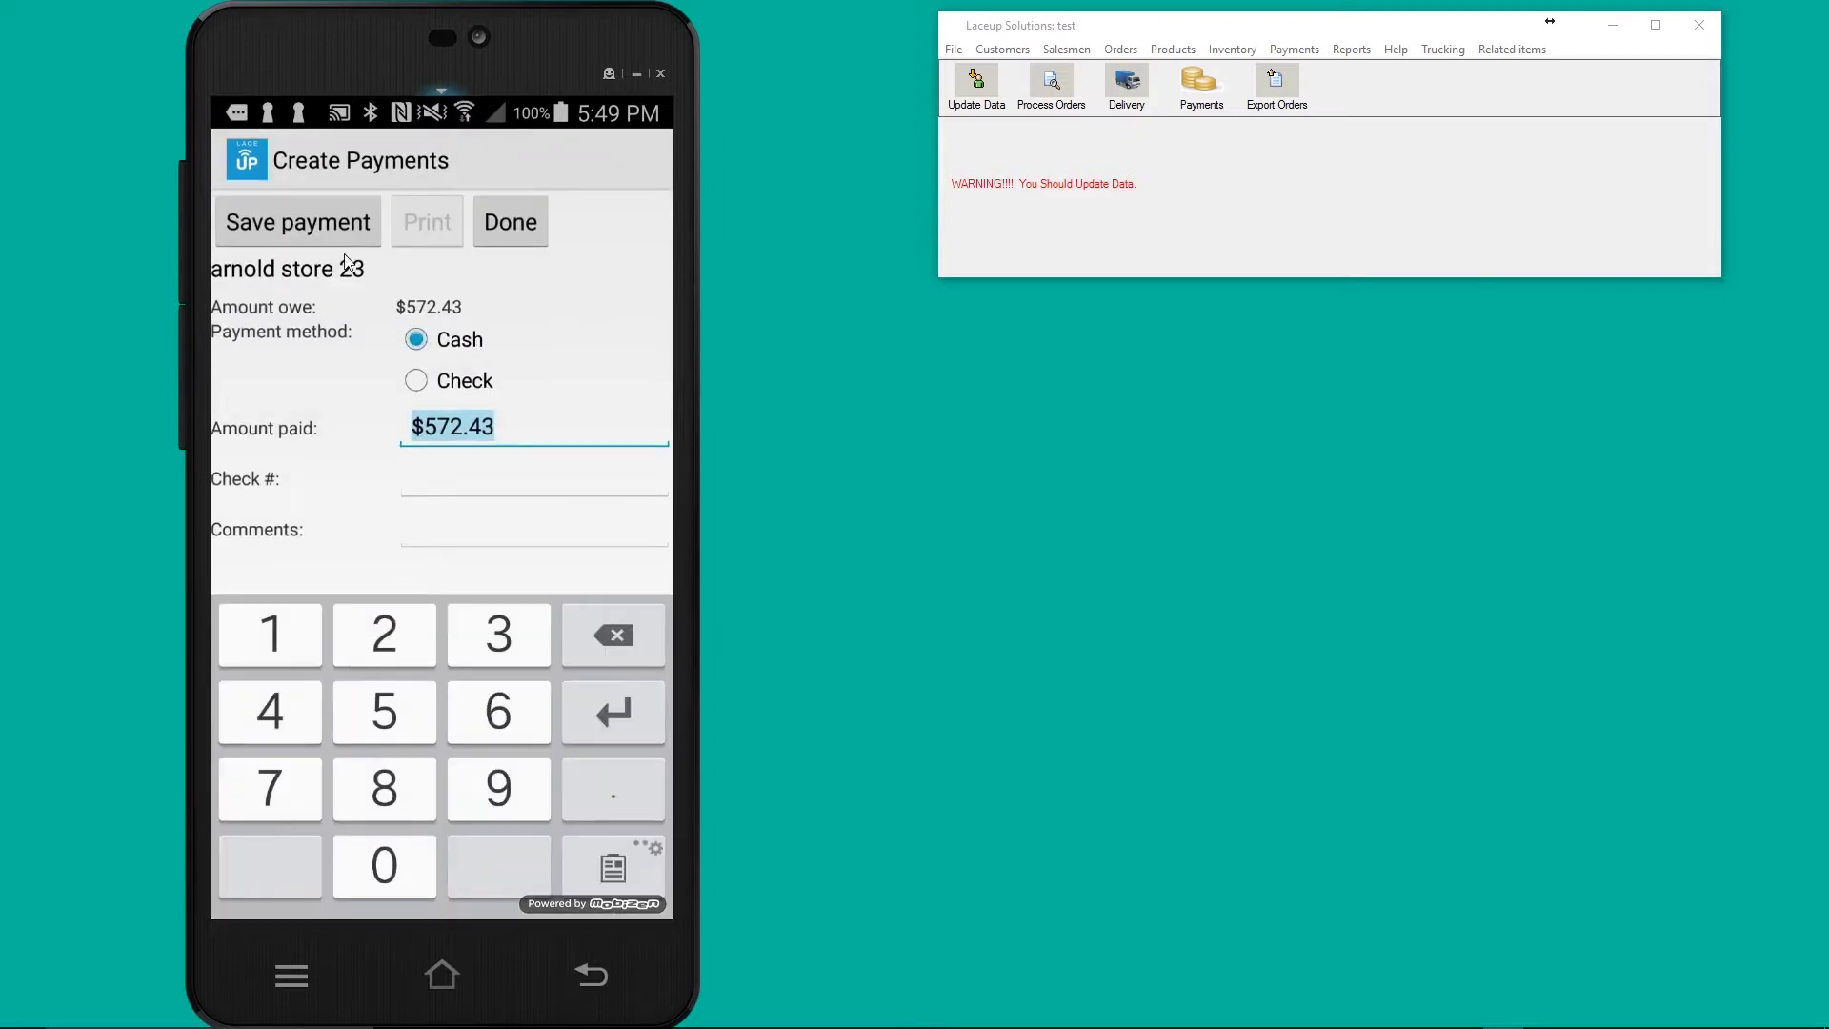
pyautogui.click(329, 227)
pyautogui.click(494, 601)
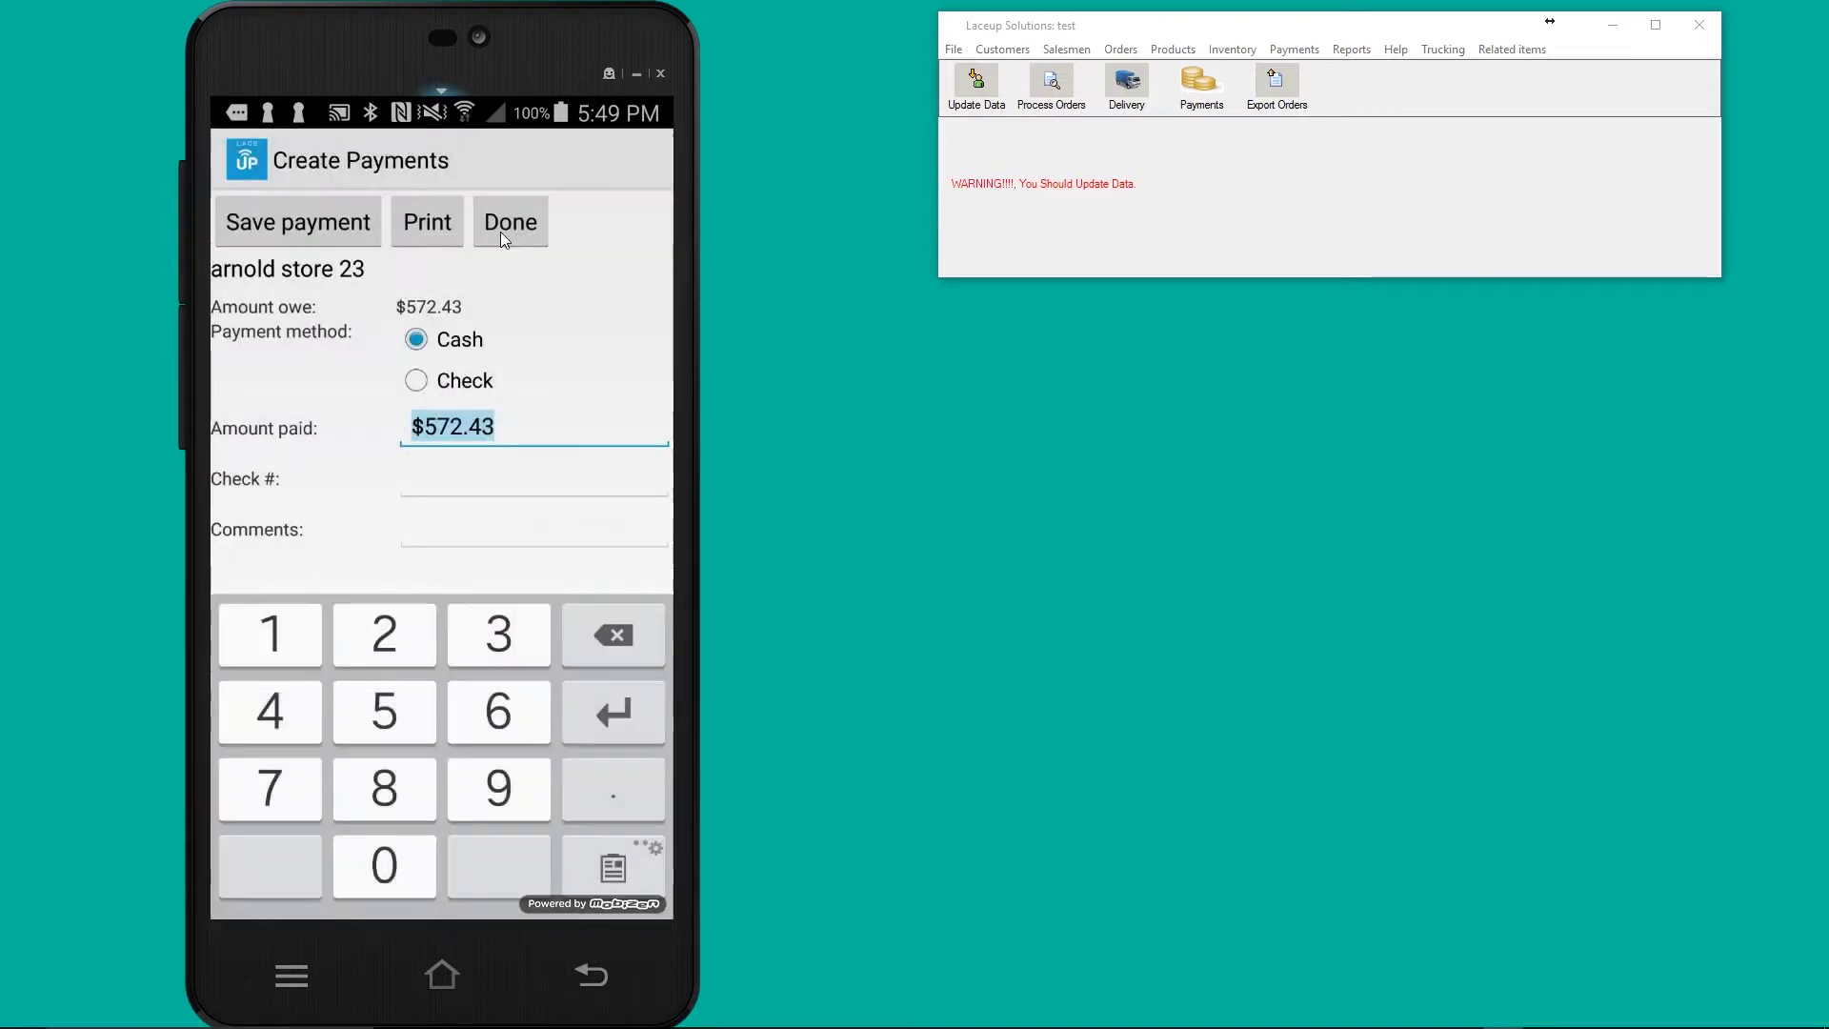
pyautogui.click(502, 229)
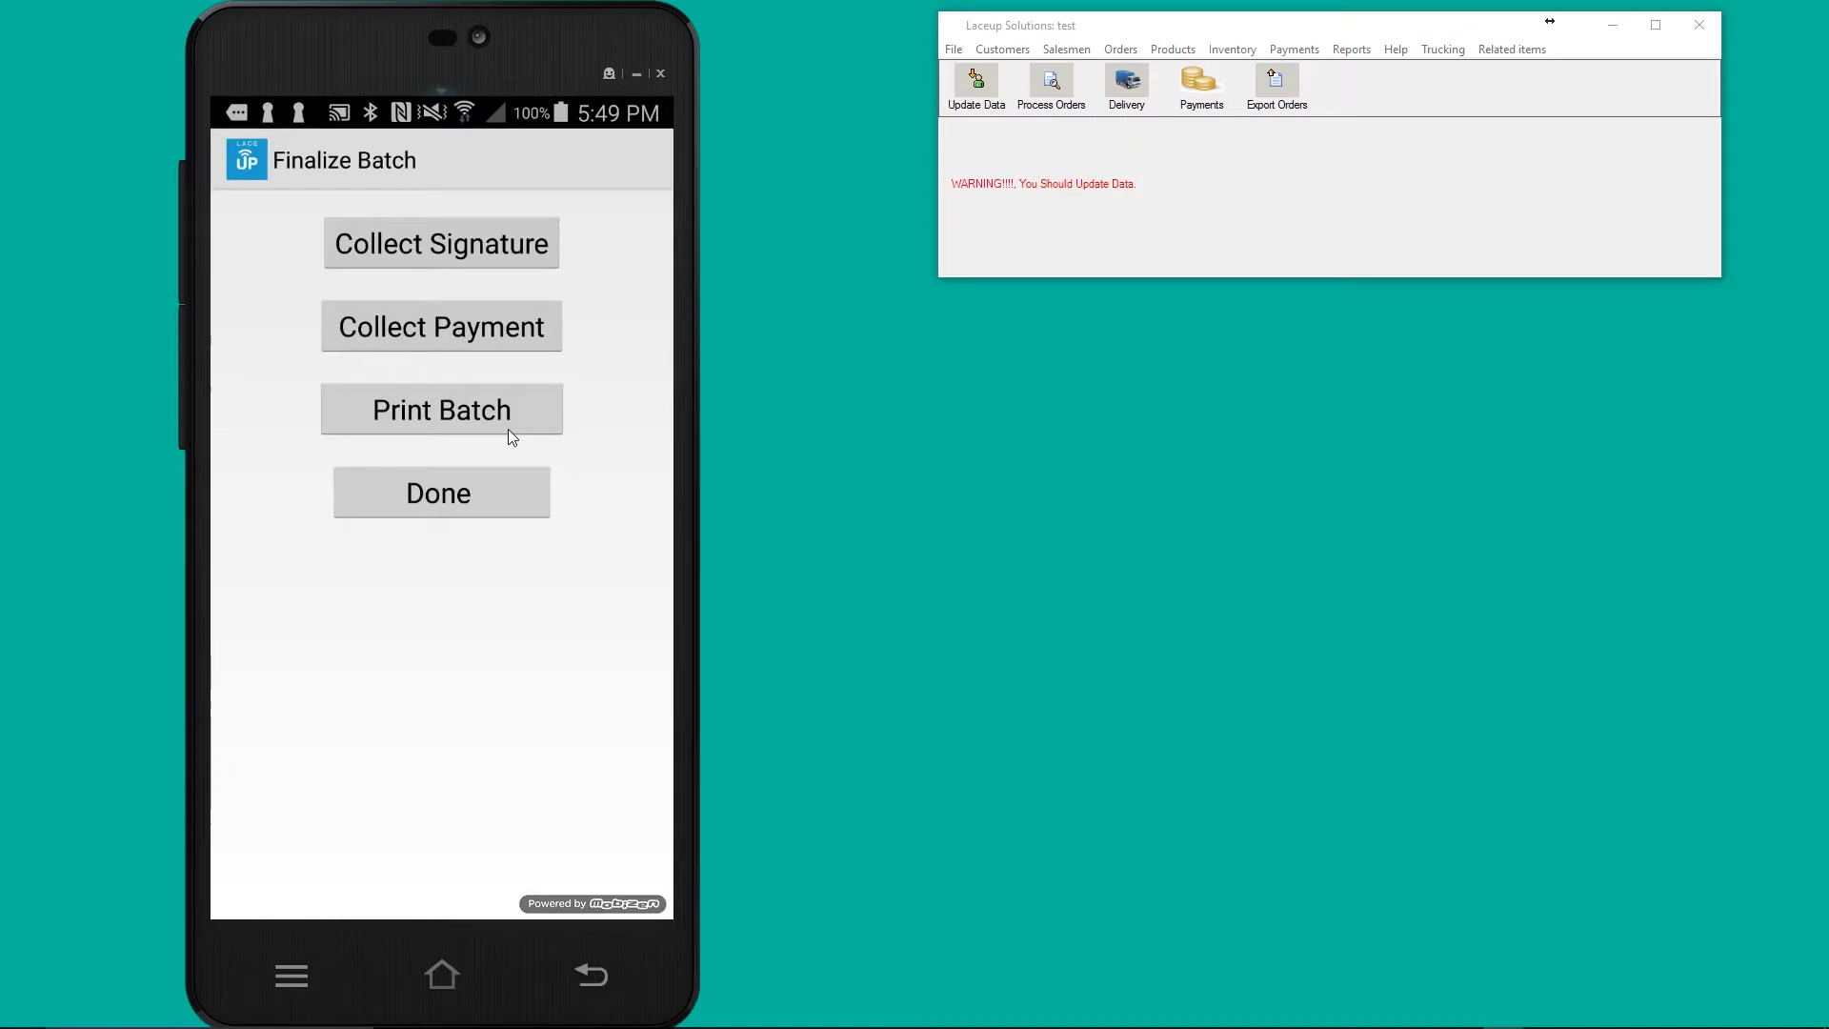
pyautogui.click(503, 413)
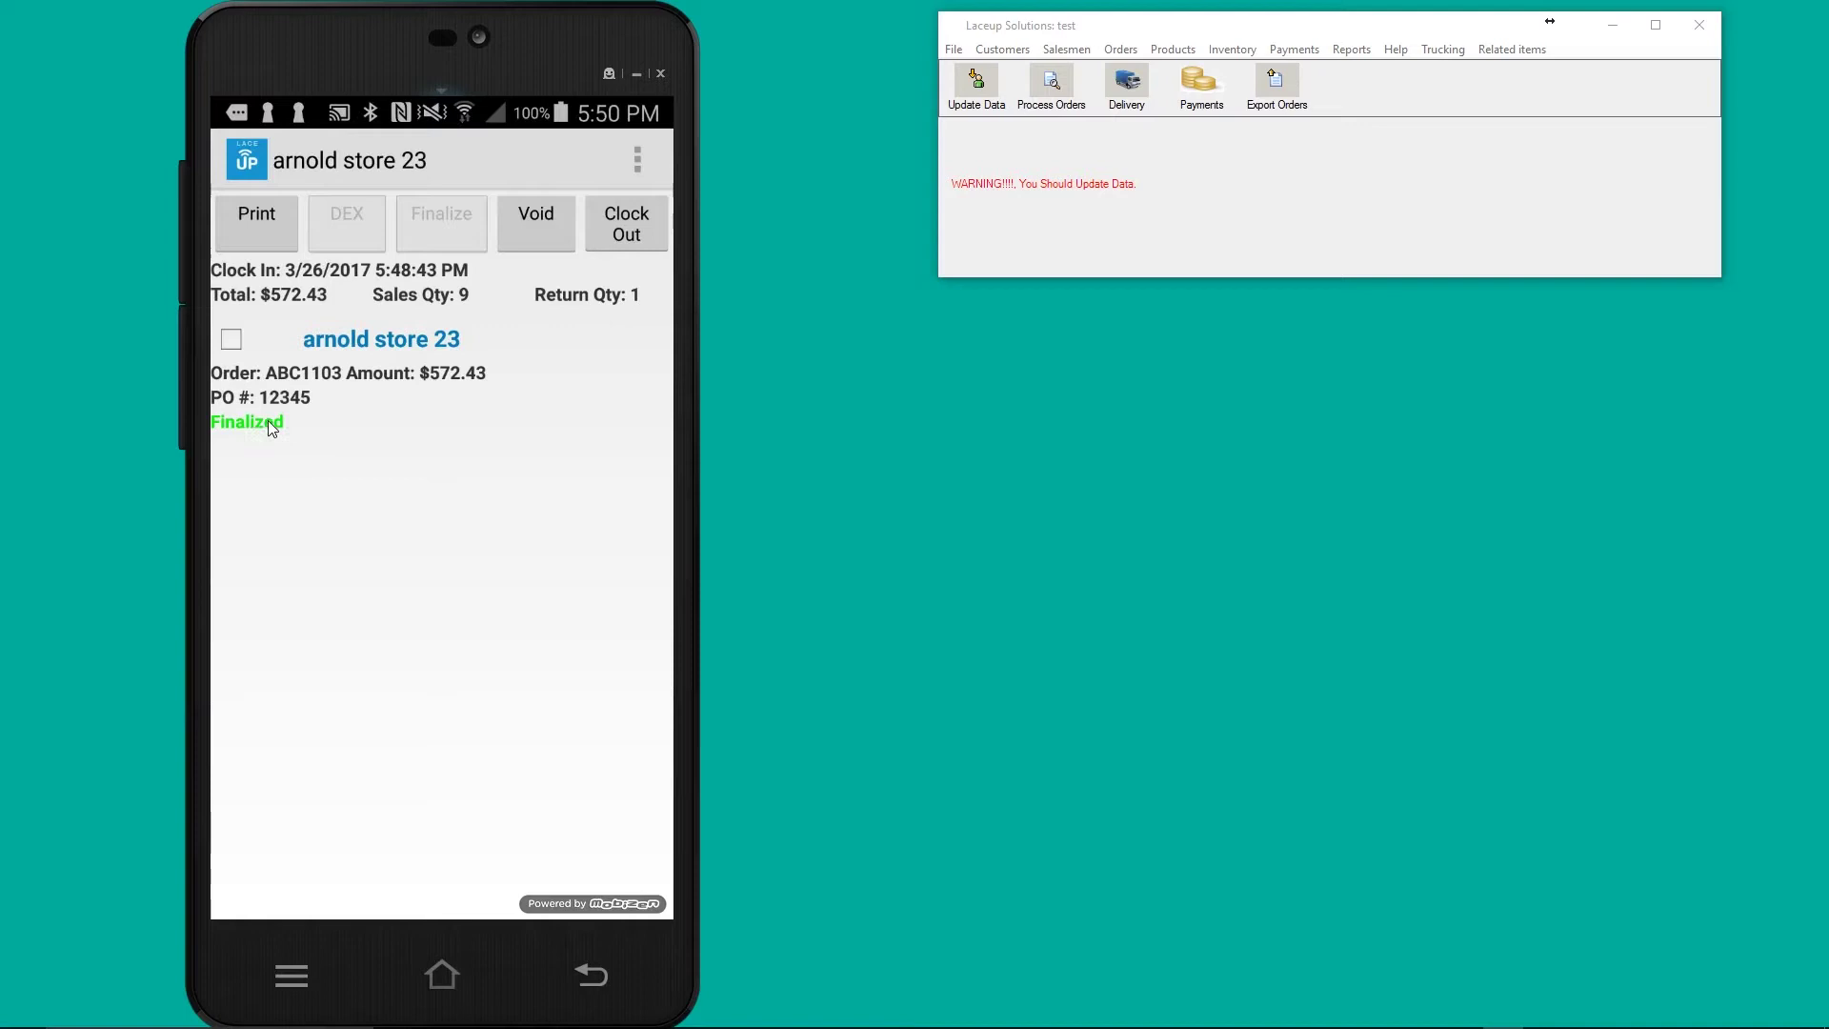
# - Clock out of arnold store 23, confirming the warning
pyautogui.click(644, 232)
pyautogui.click(526, 605)
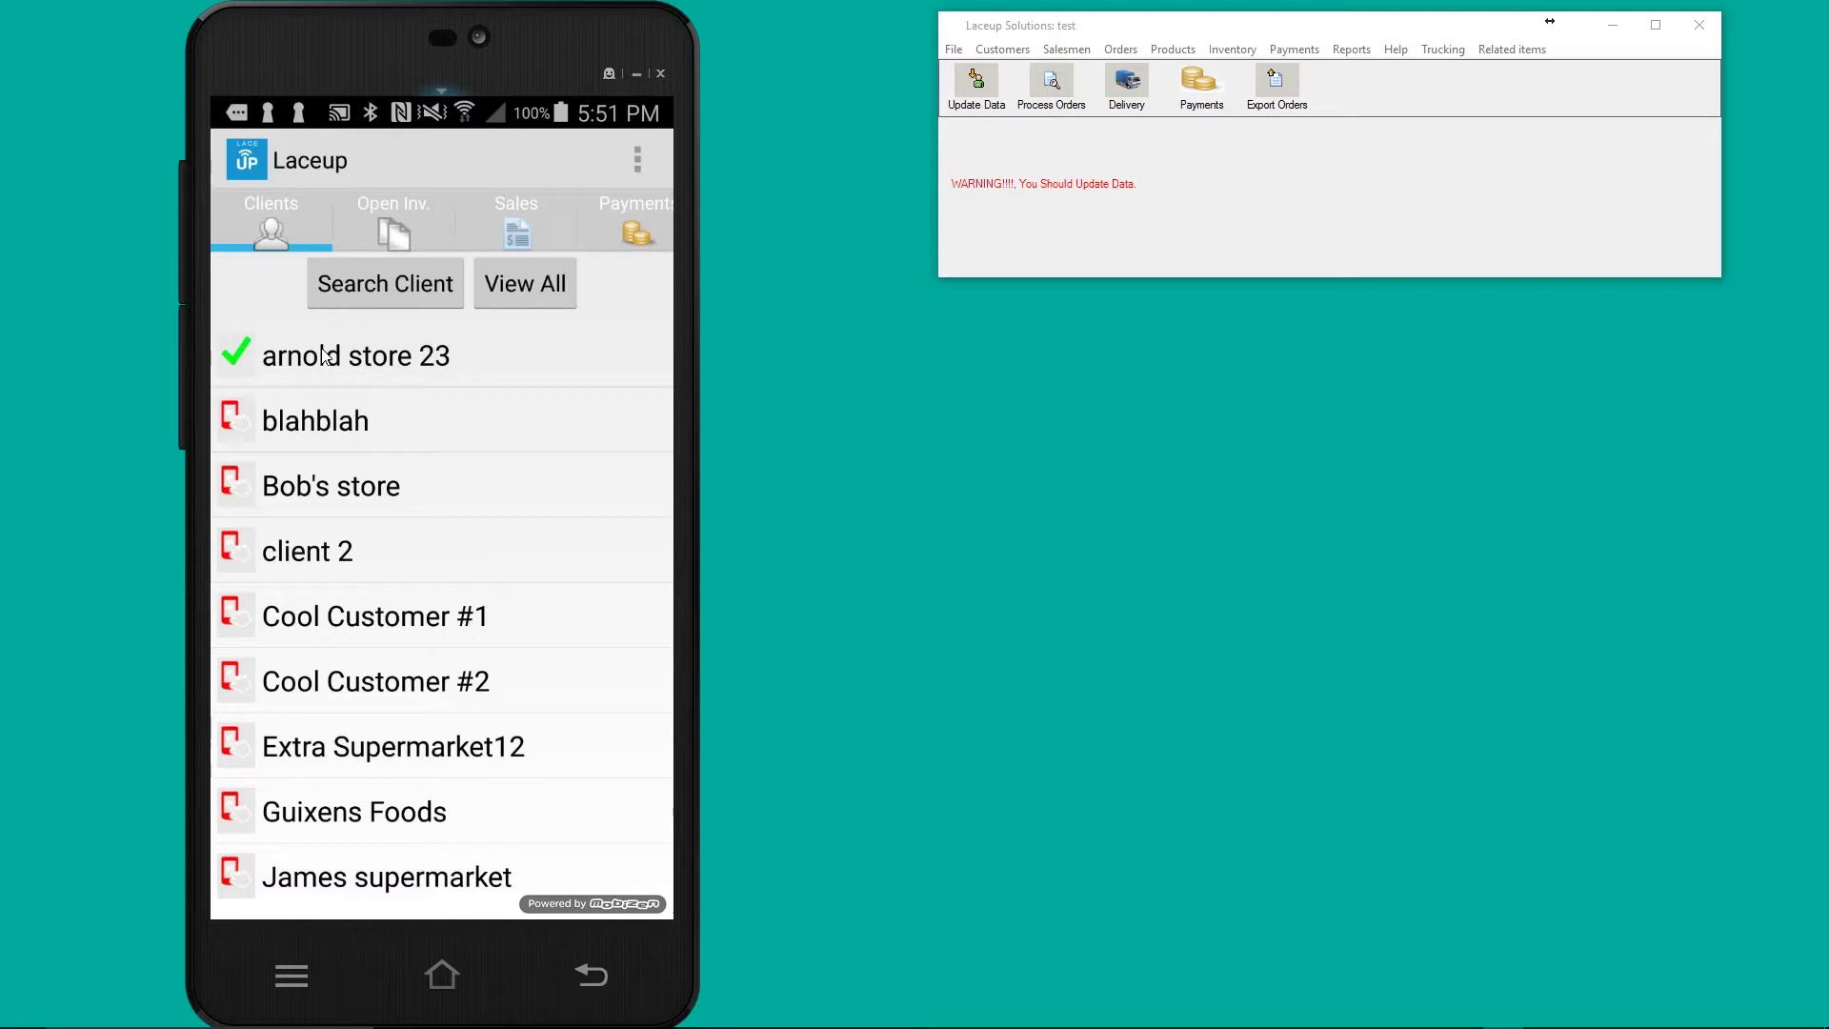
# - Open End of Day Close and save the route returns
pyautogui.click(628, 162)
pyautogui.click(557, 351)
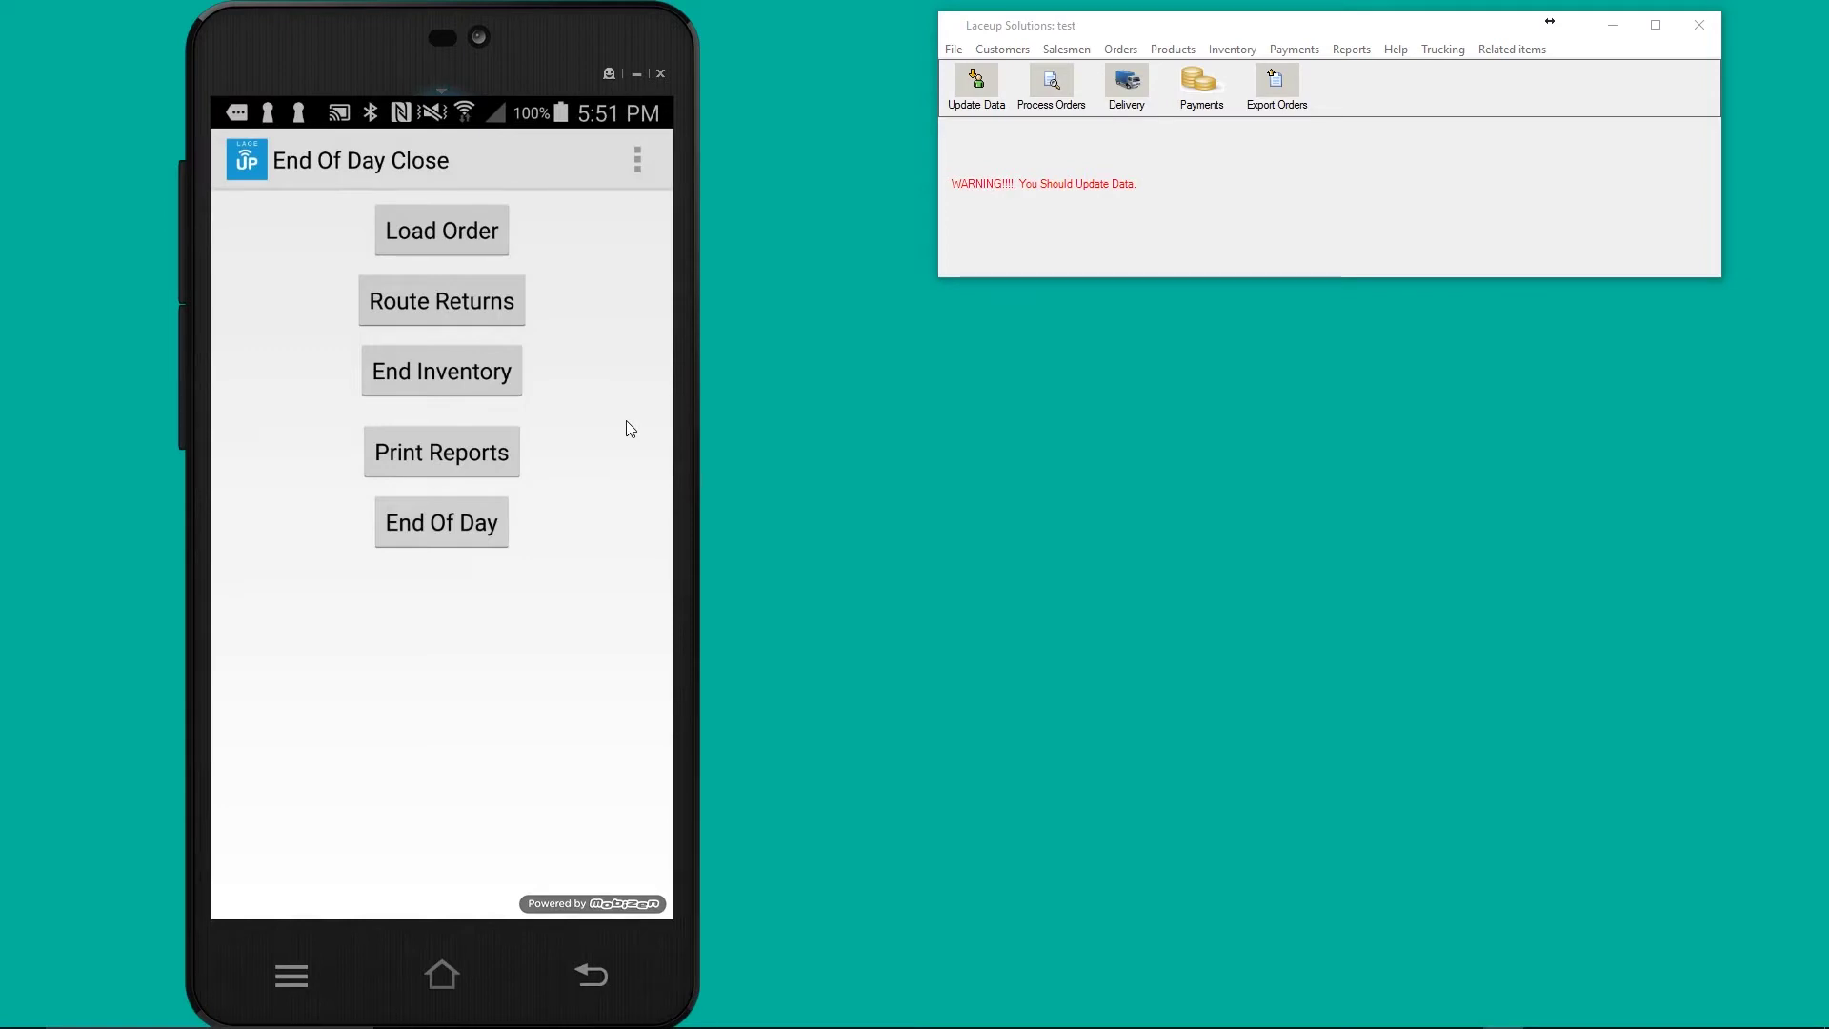
pyautogui.click(463, 315)
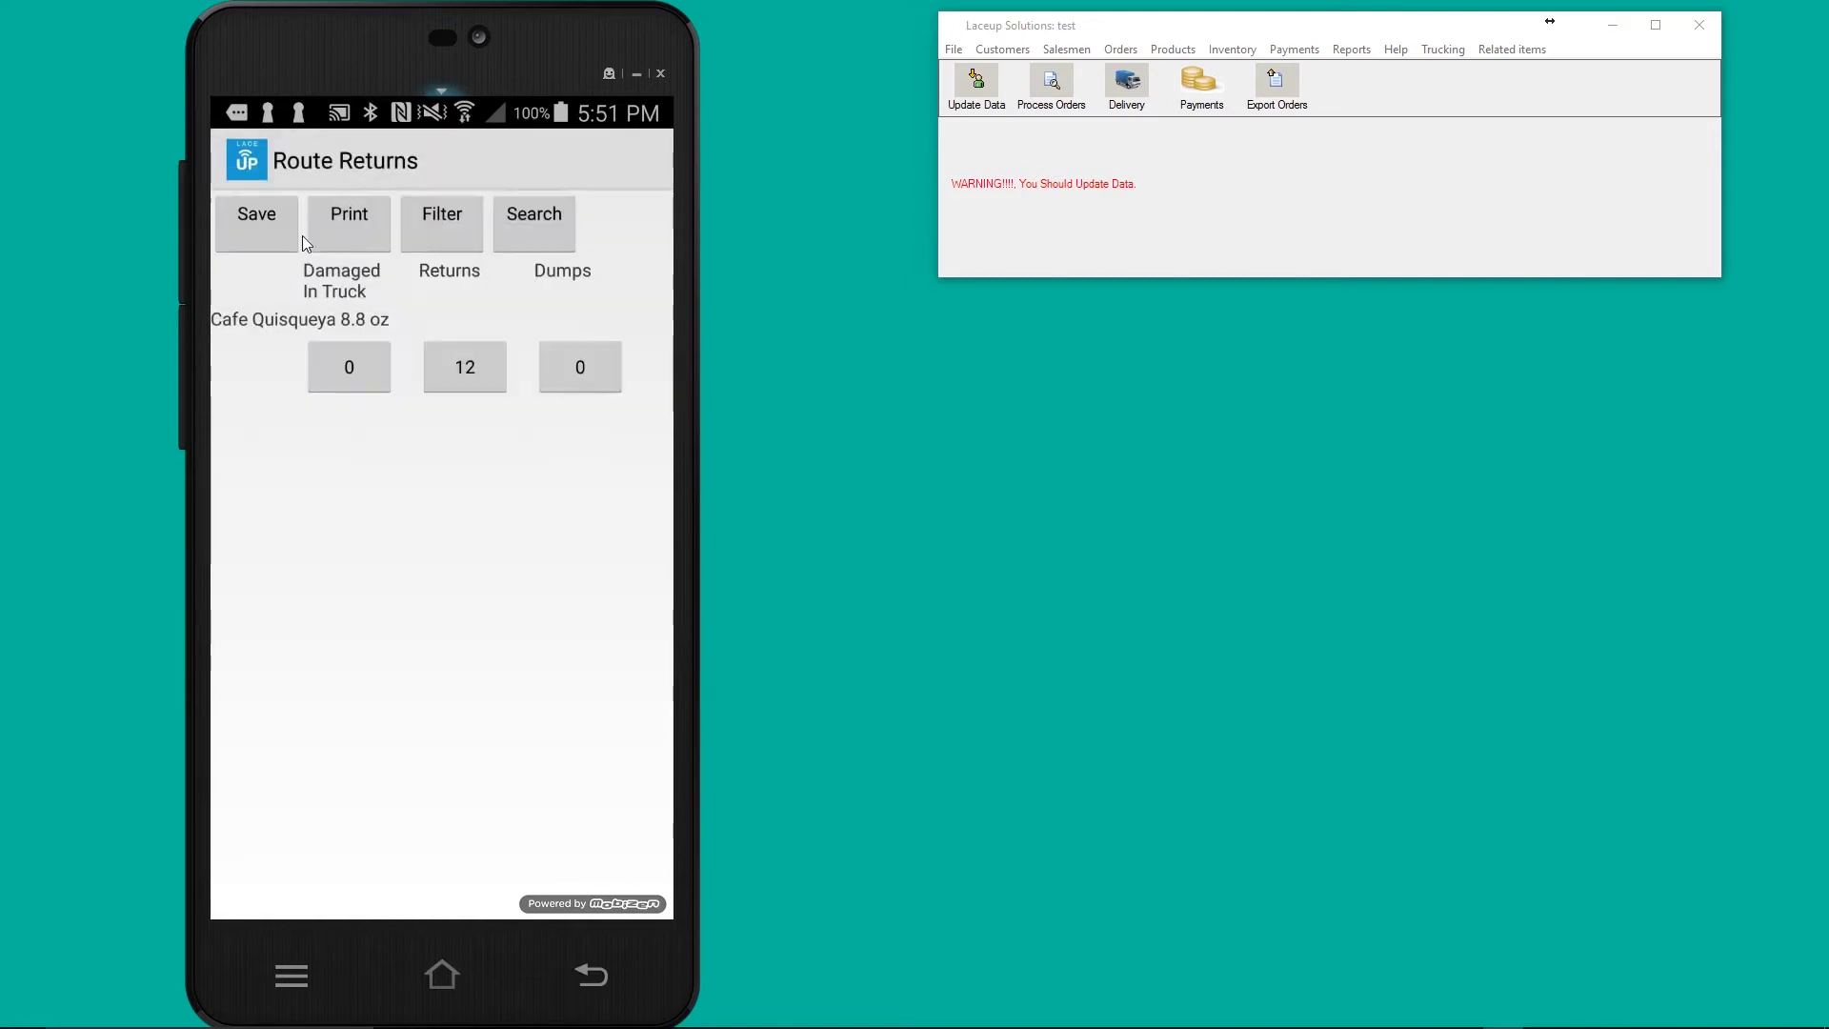
pyautogui.click(272, 215)
pyautogui.click(536, 629)
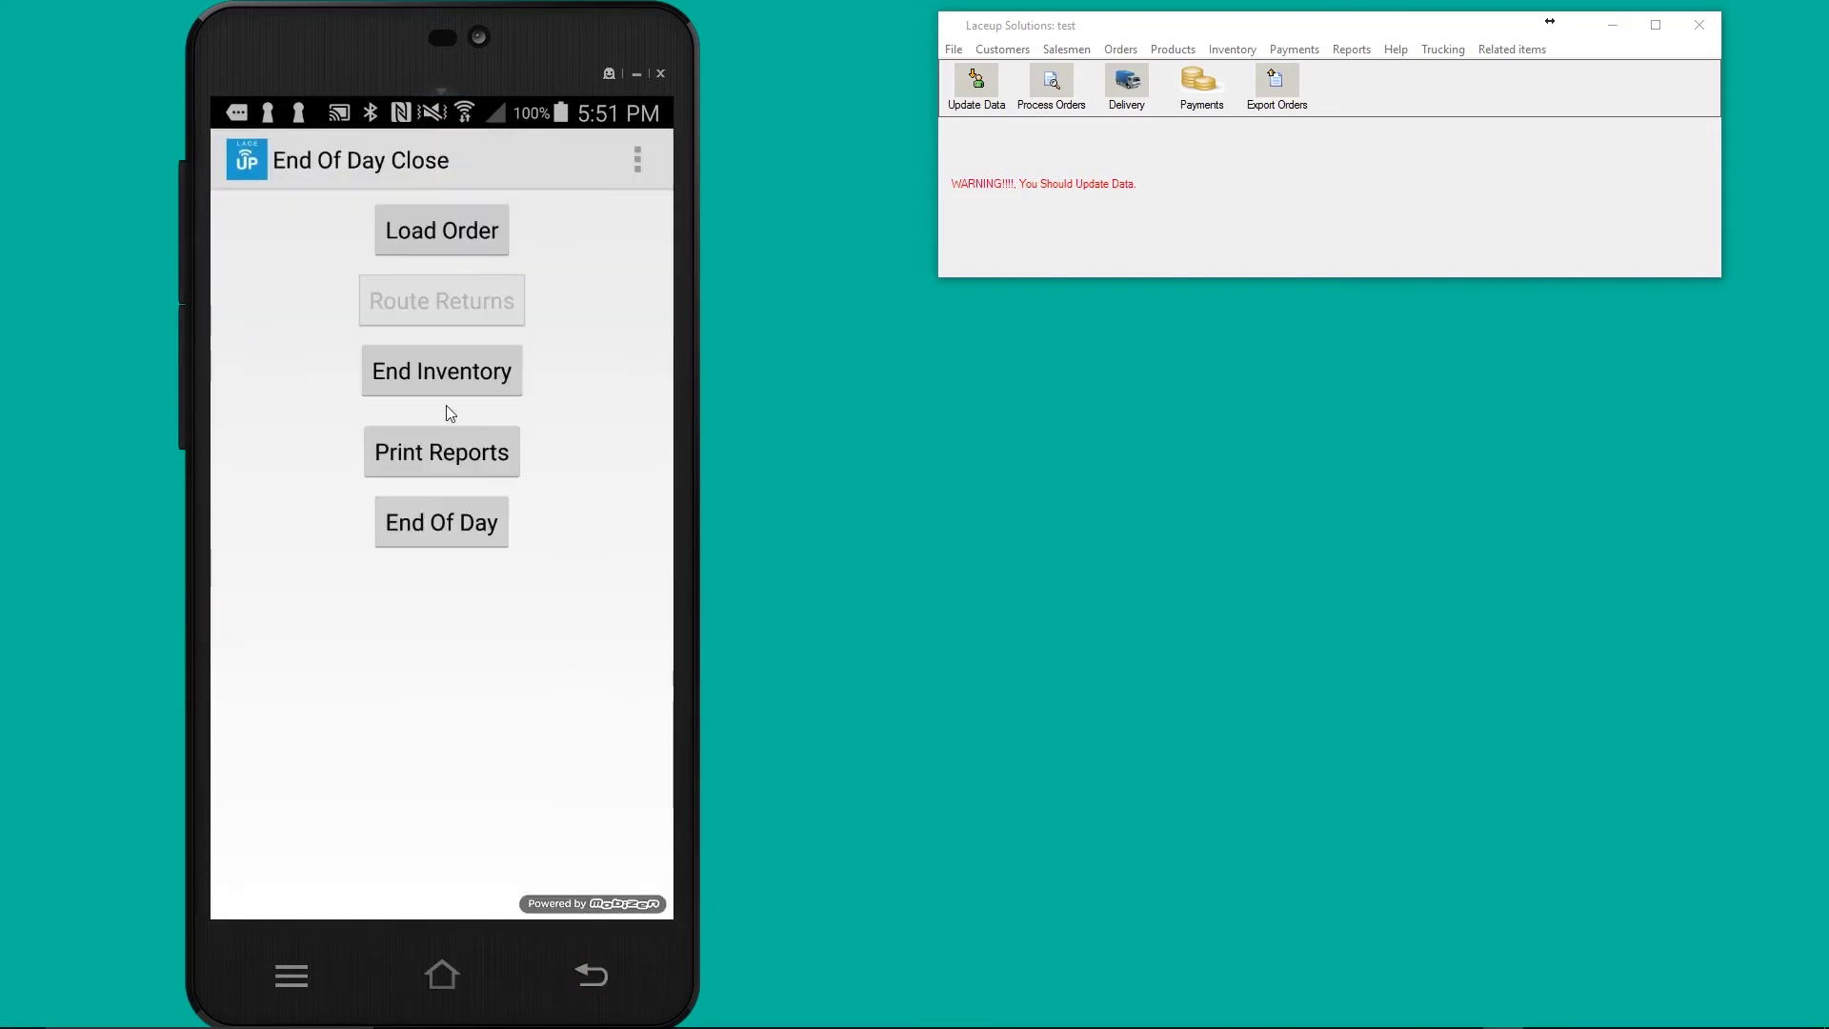
# - Complete the end inventory with its validation password and confirm transmitting the day's data
pyautogui.click(445, 373)
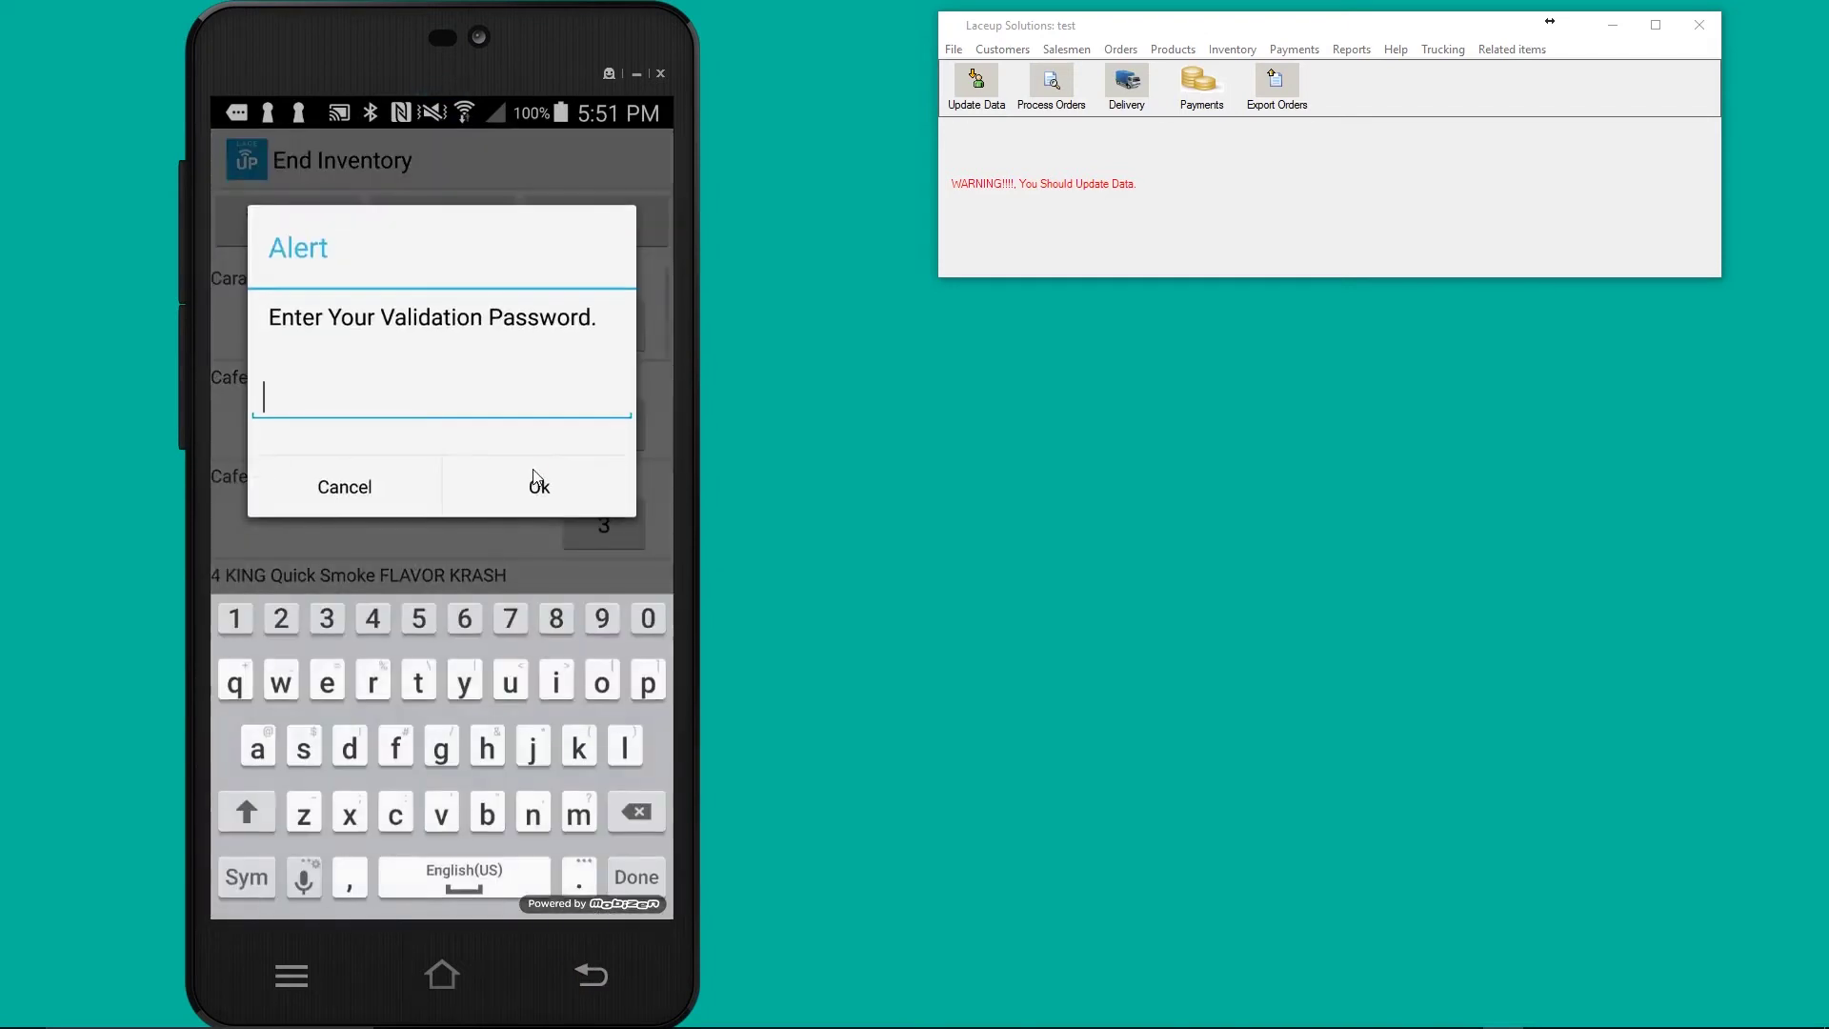
pyautogui.click(586, 482)
pyautogui.click(444, 604)
pyautogui.click(591, 974)
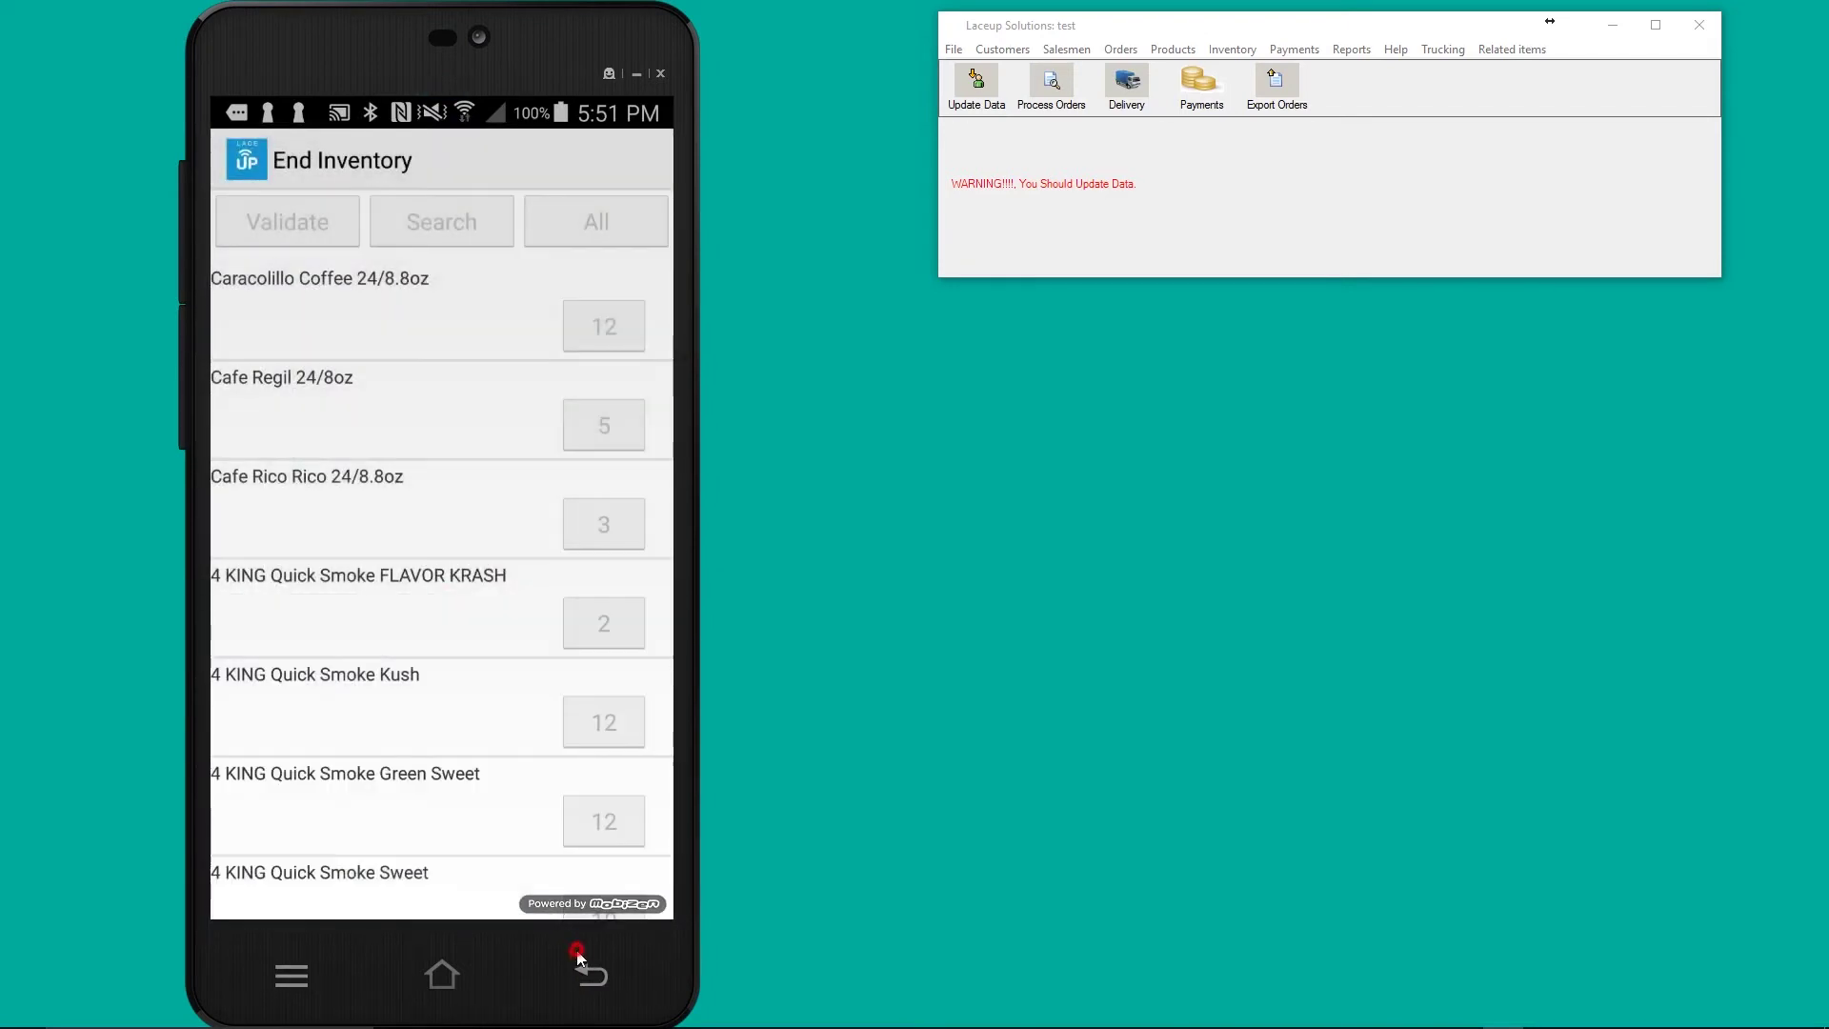
pyautogui.click(464, 543)
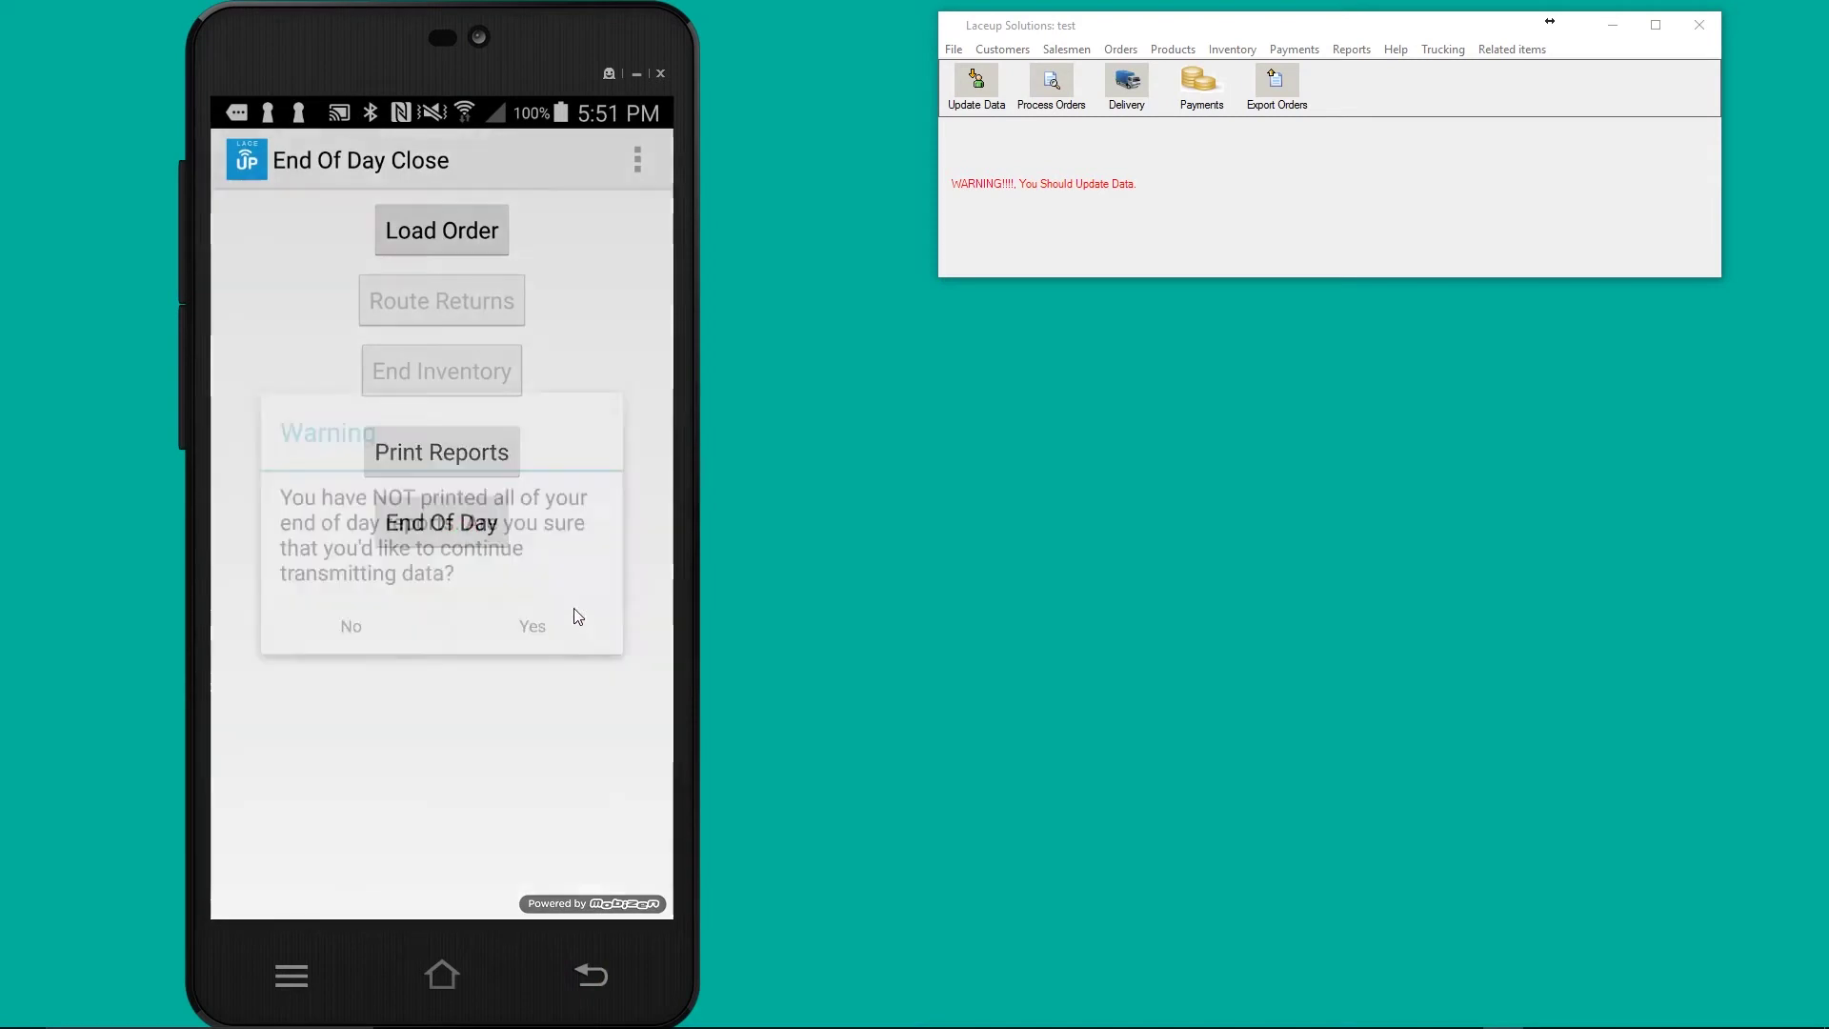
pyautogui.click(551, 644)
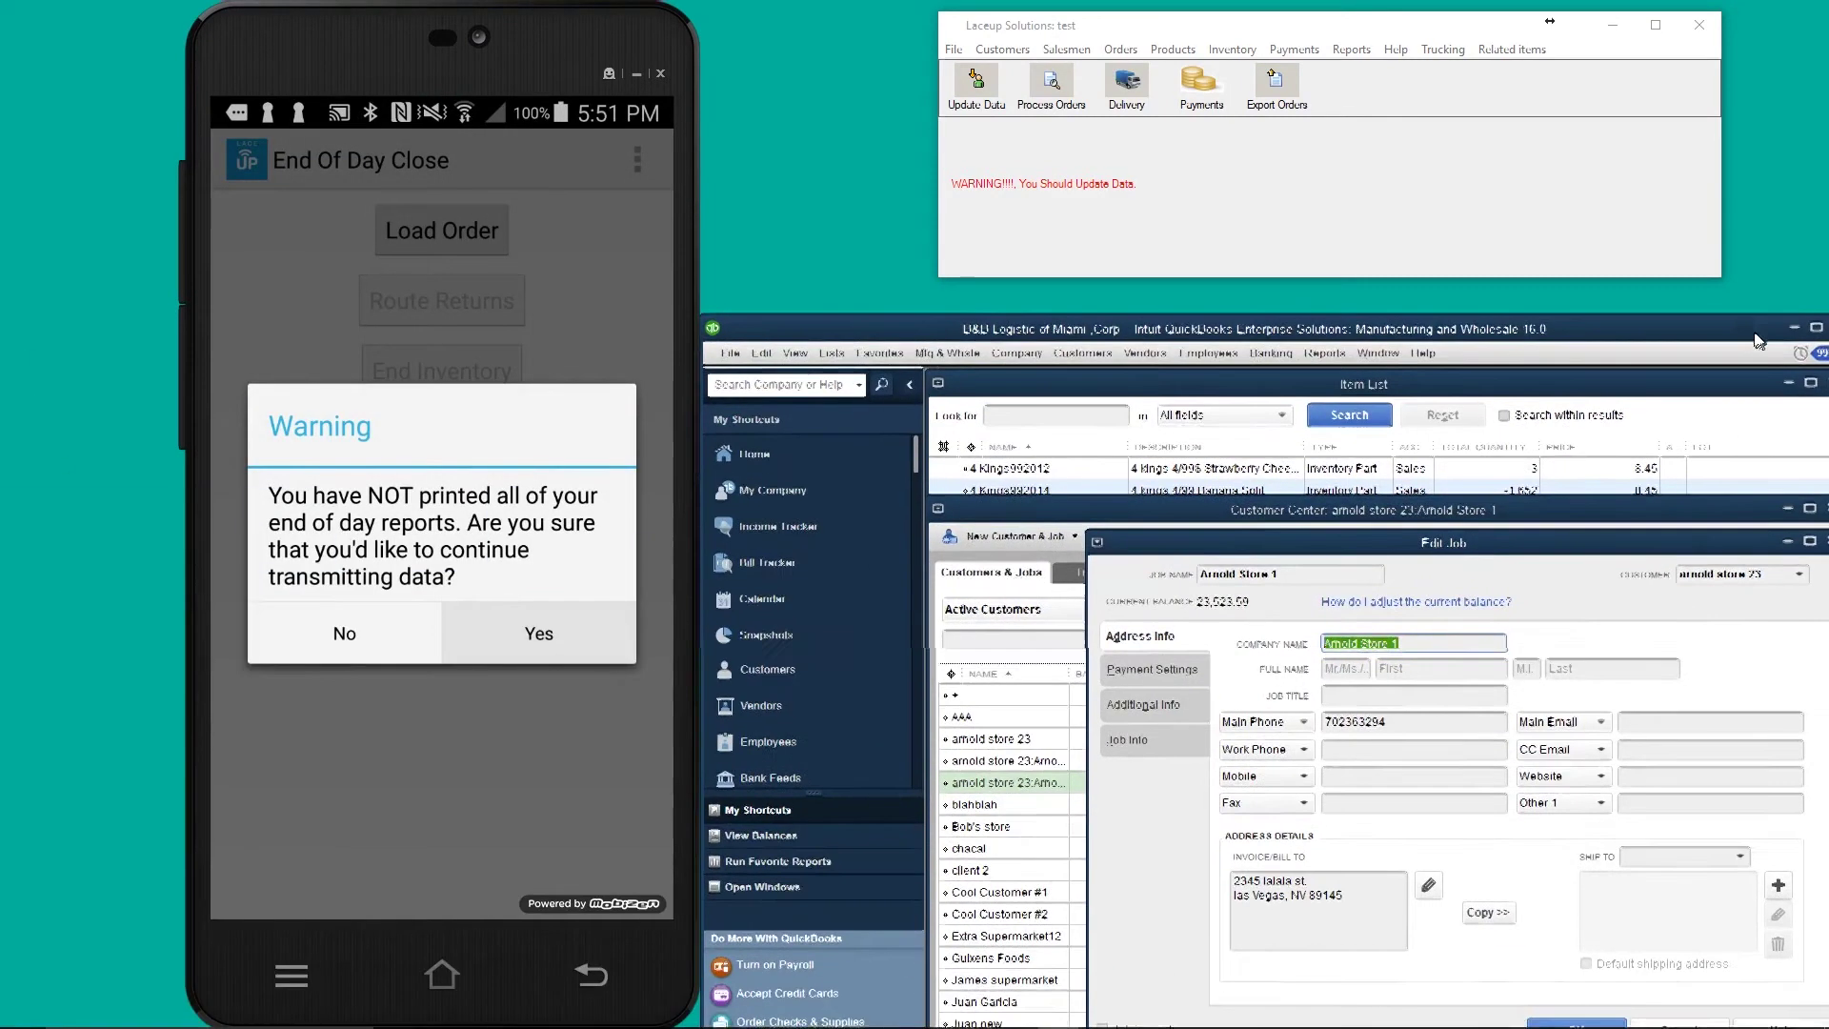
# - Close the QuickBooks Edit Job window and the Customer Center
pyautogui.click(1683, 297)
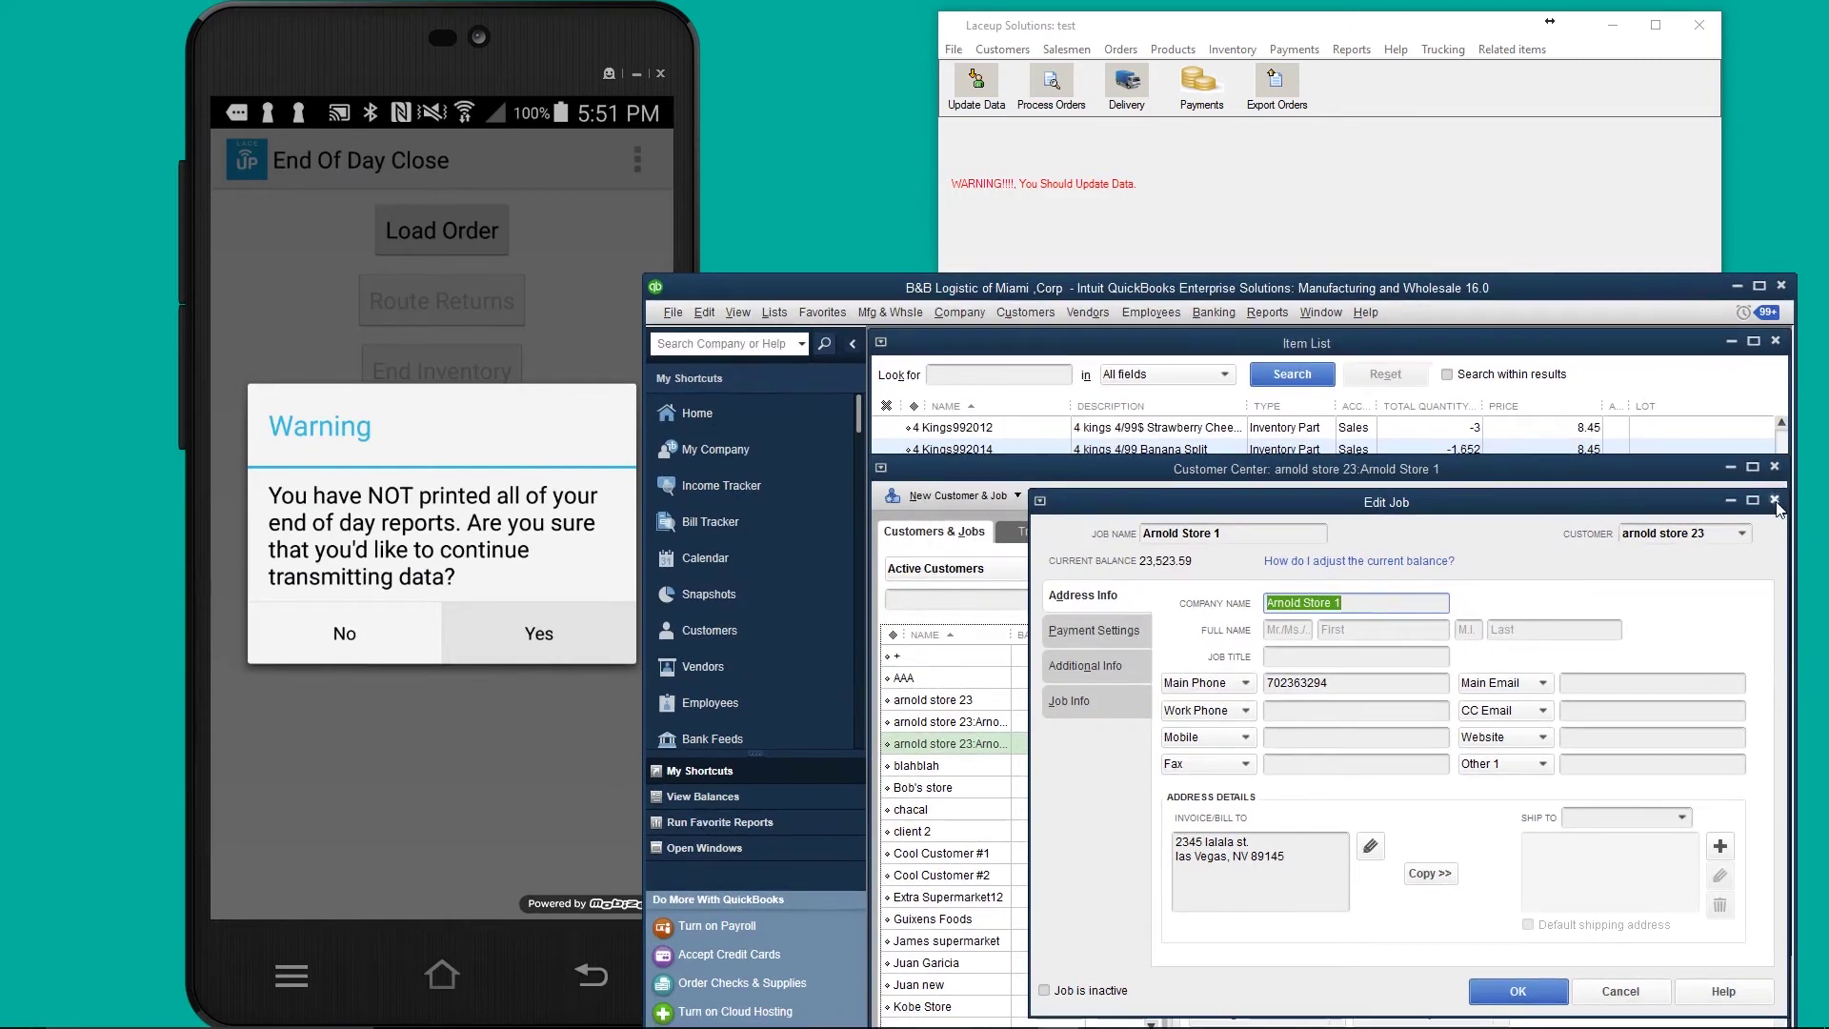
pyautogui.click(1775, 502)
pyautogui.click(1775, 467)
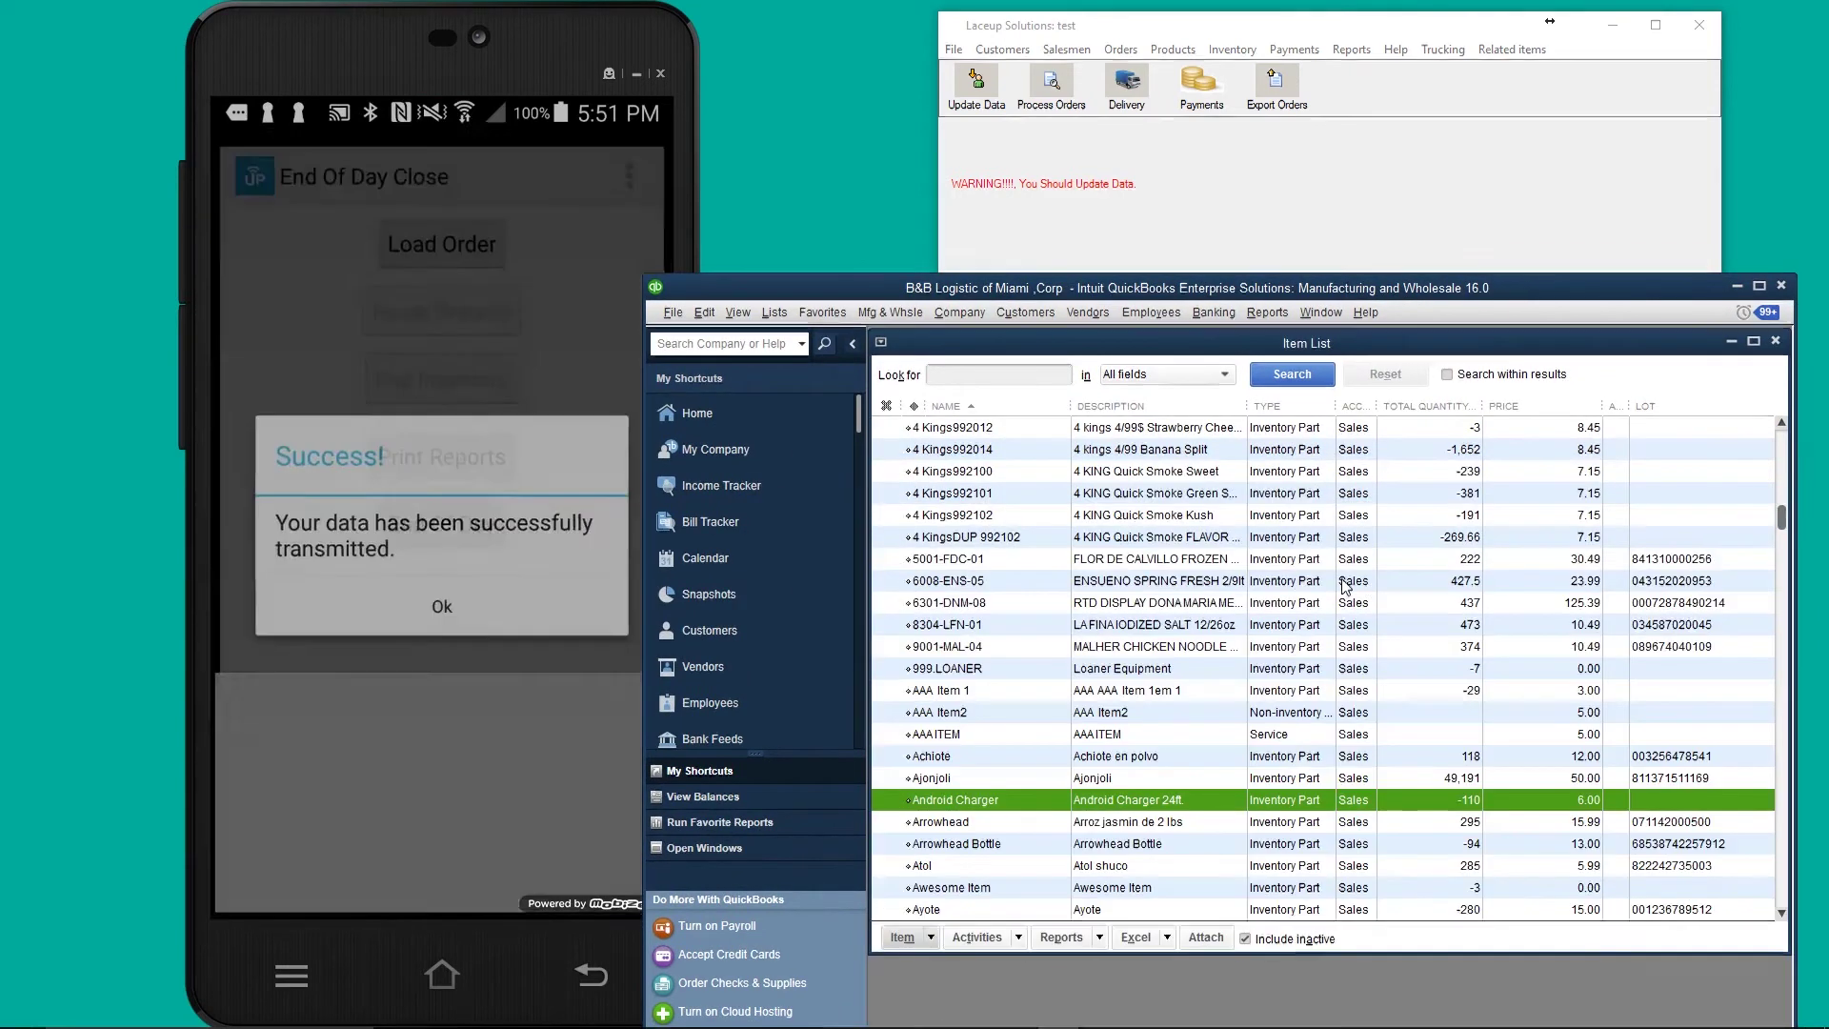
# - Export arnold store 23 invoice ABC1103 ($572.43) from the back office to QuickBooks
pyautogui.click(1286, 102)
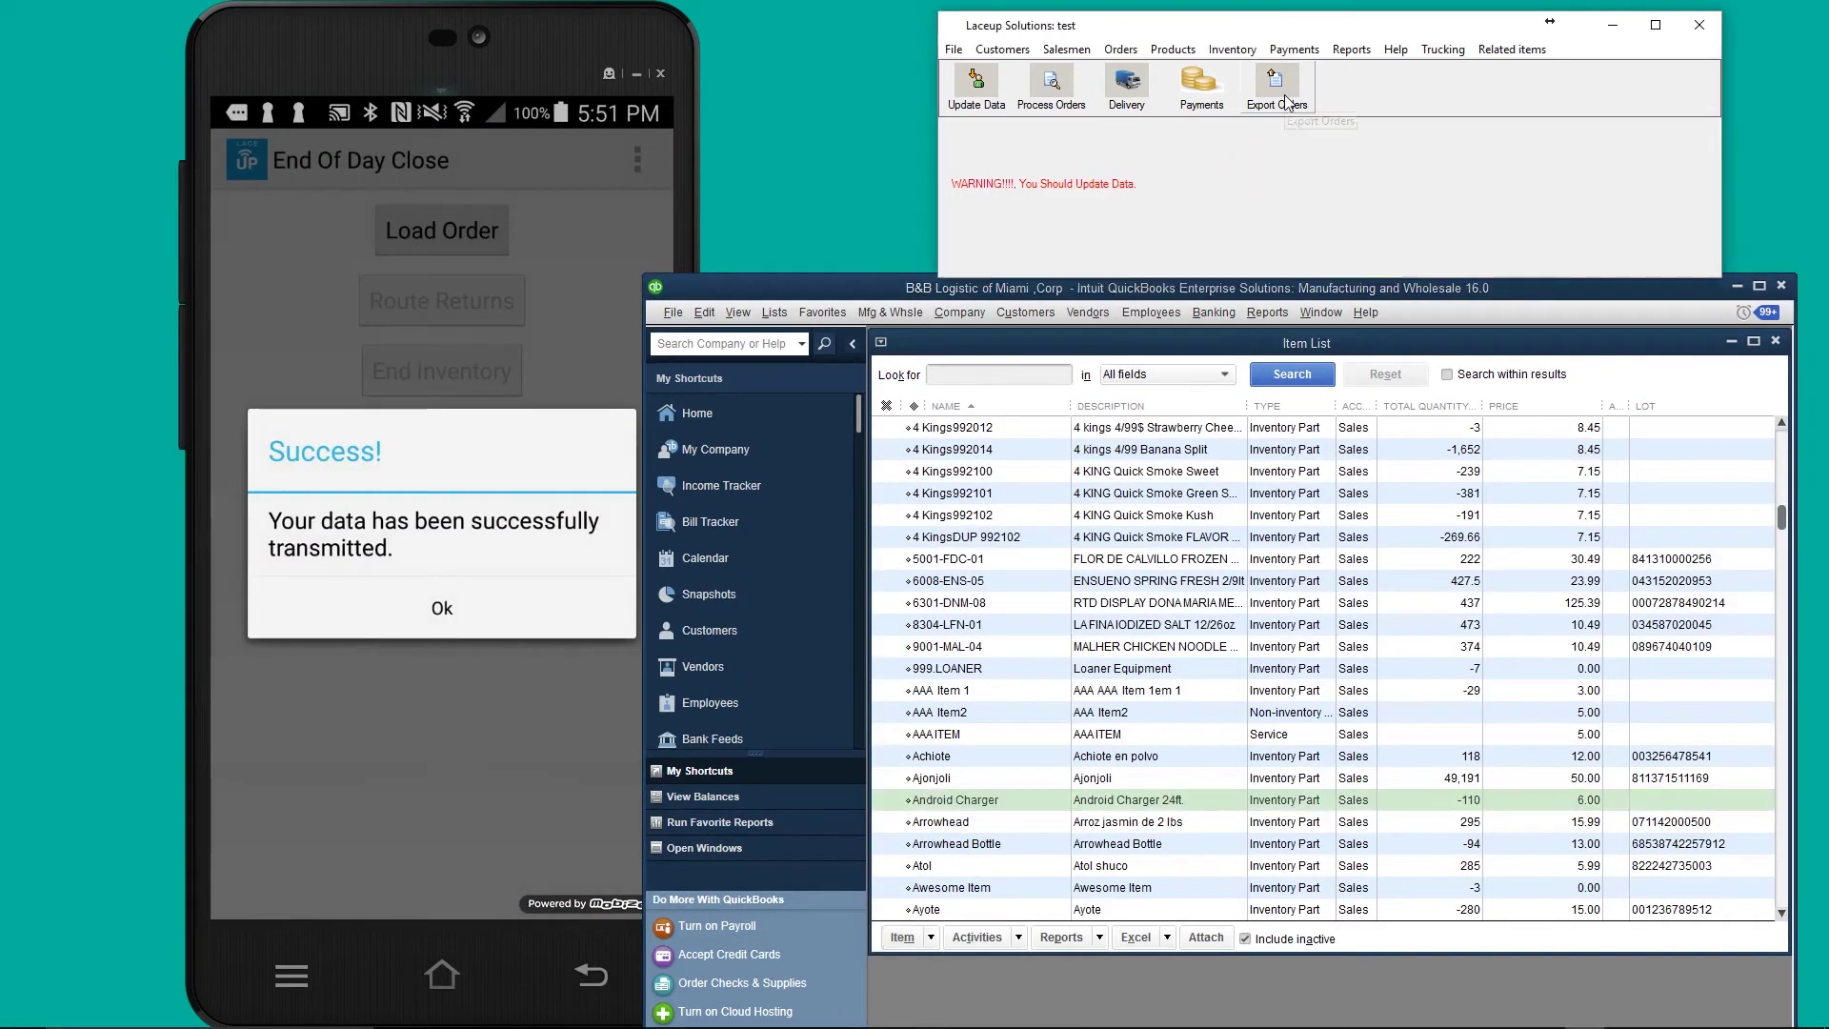
pyautogui.click(1287, 102)
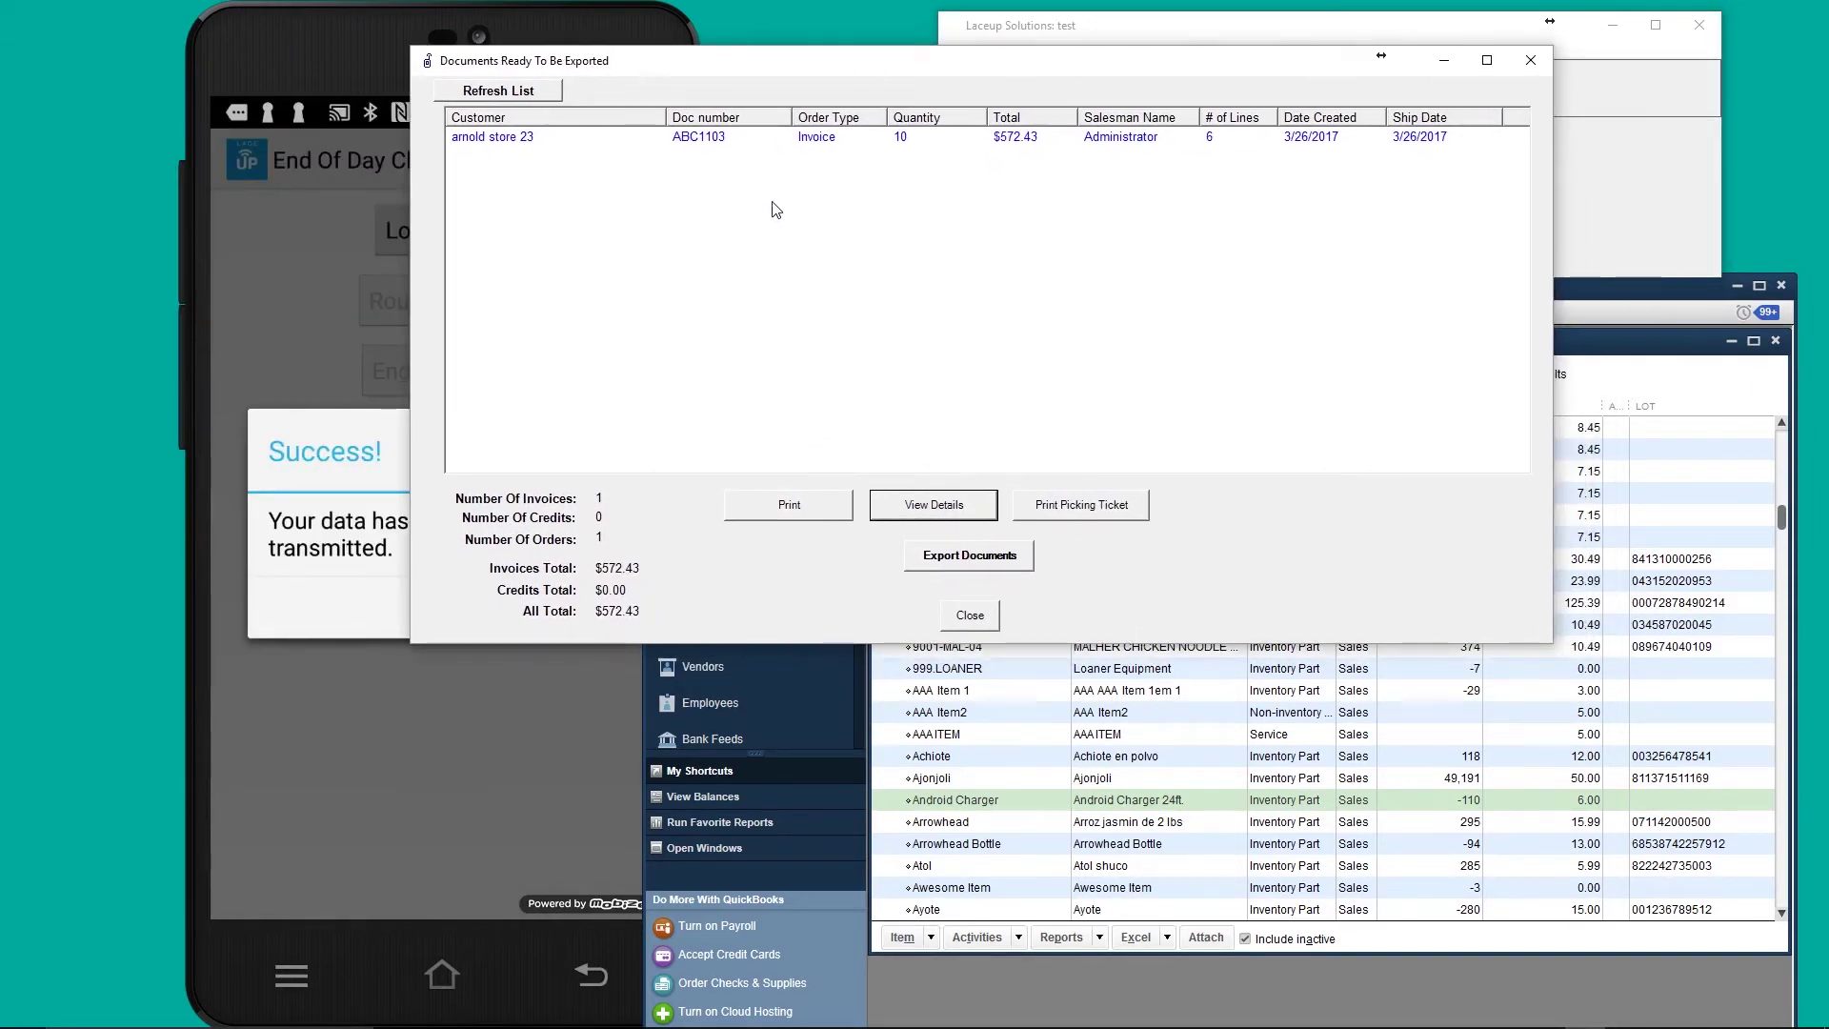
pyautogui.click(827, 186)
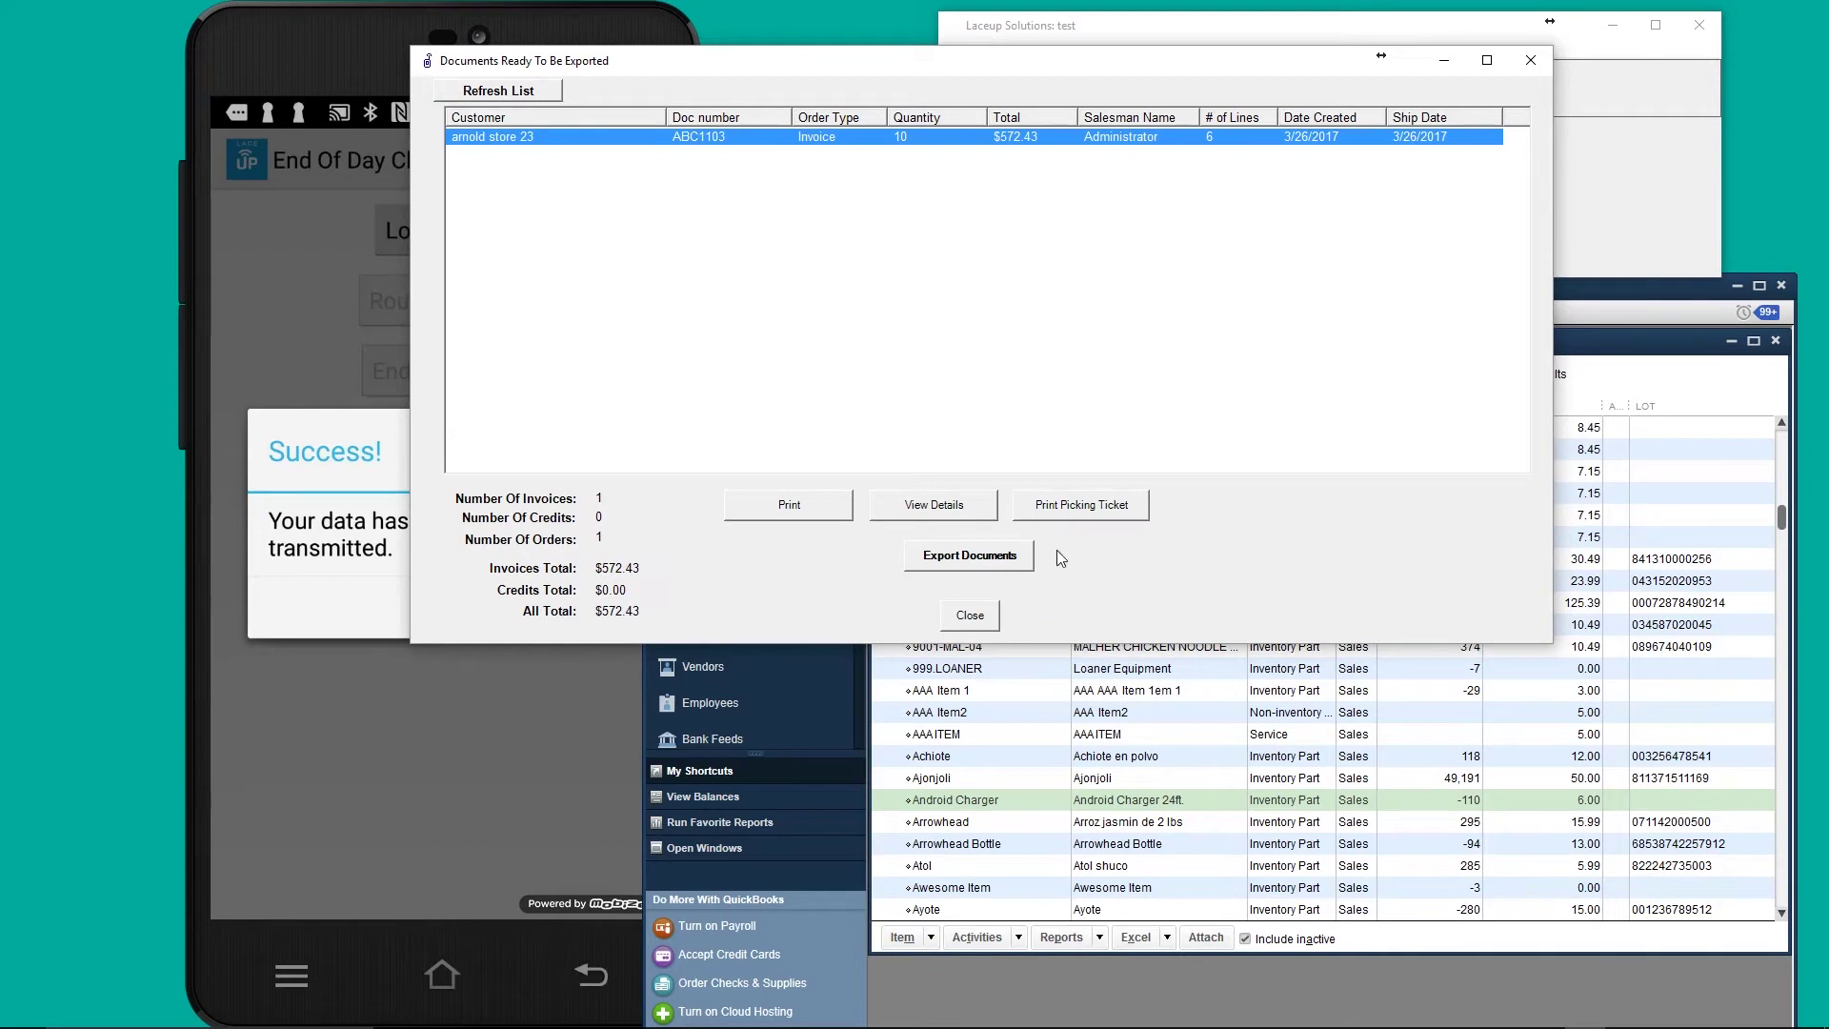
pyautogui.click(976, 557)
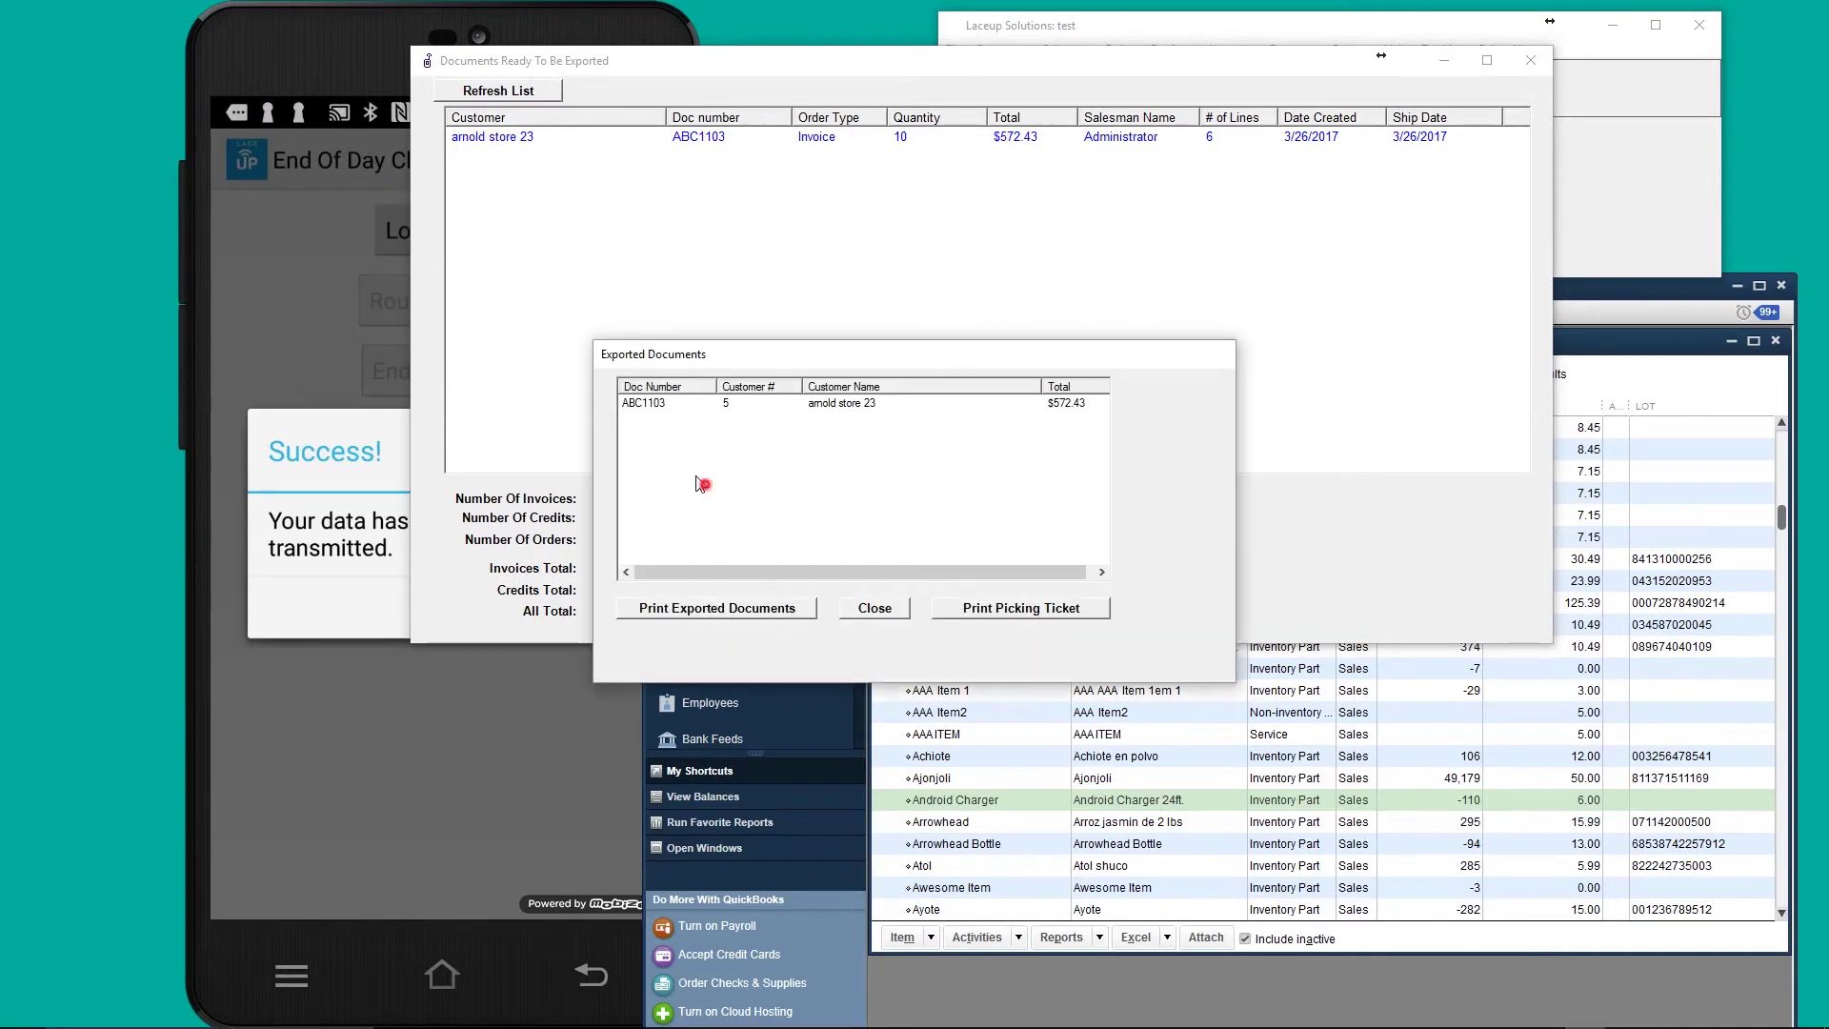
pyautogui.click(701, 484)
pyautogui.click(1772, 393)
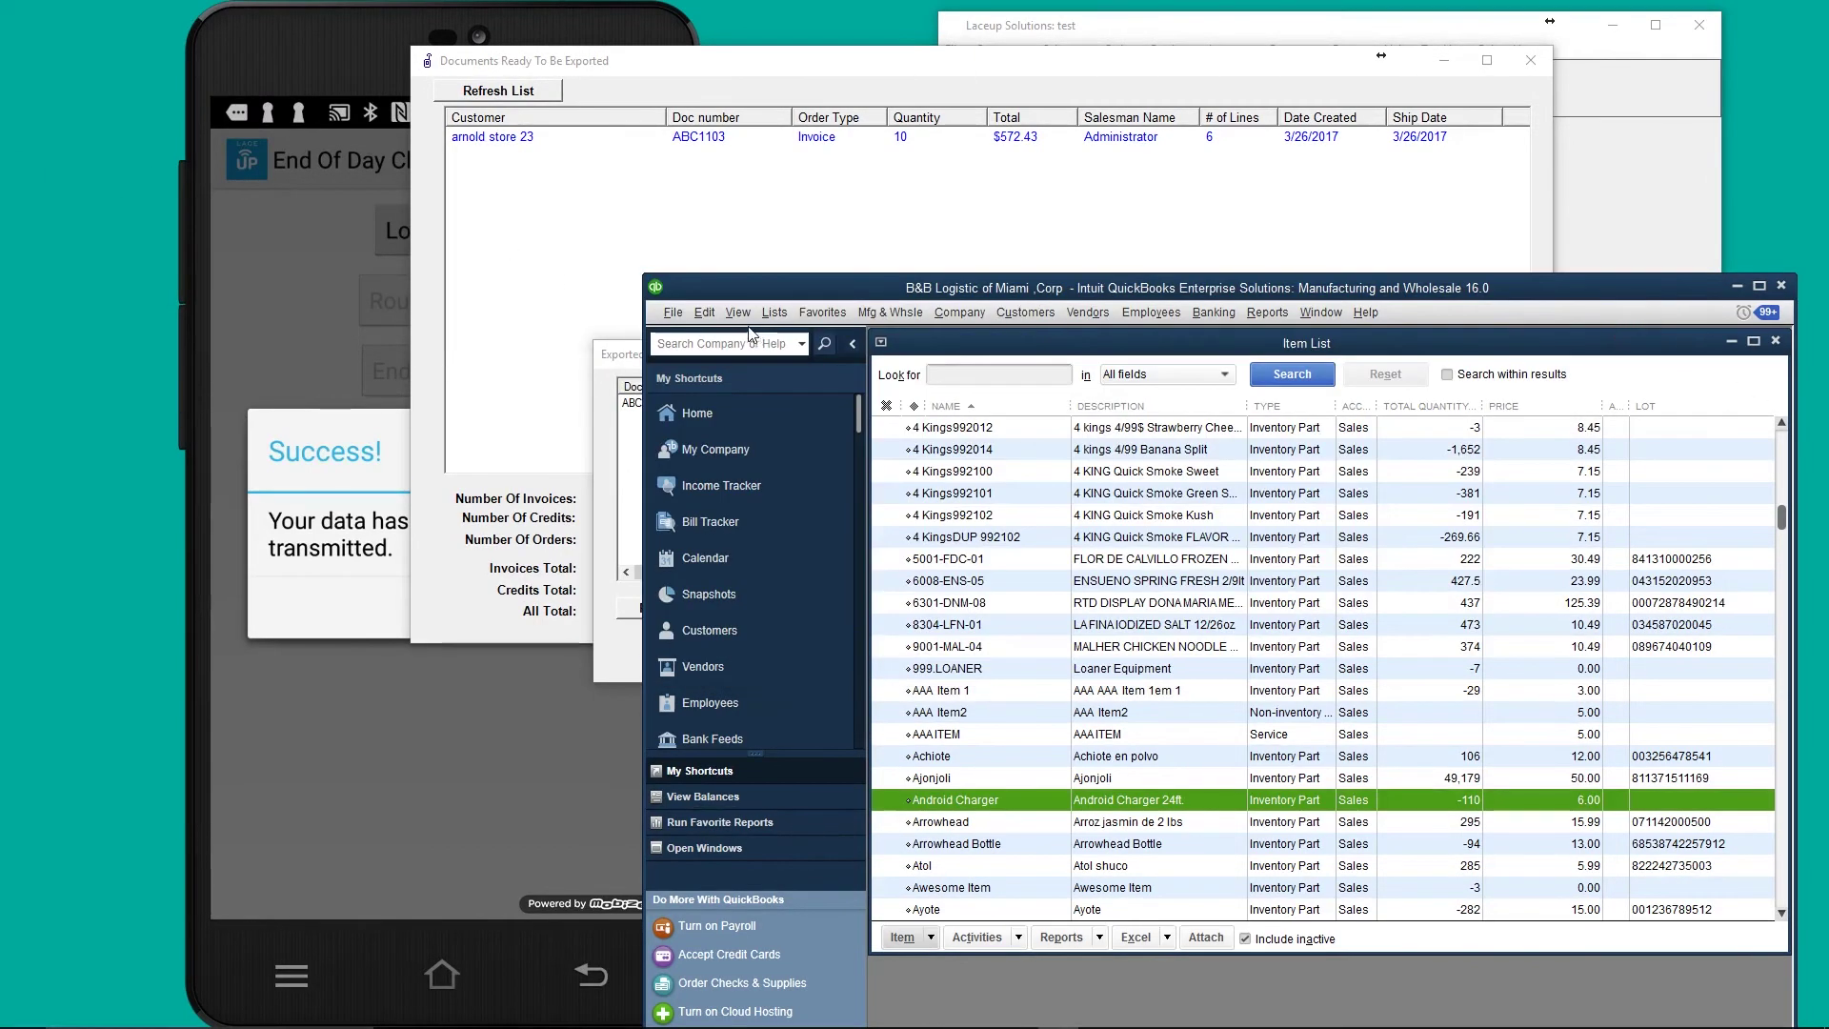
# - Find invoice ABC1103 in QuickBooks and open it, confirming the 572.43 balance due
pyautogui.click(705, 315)
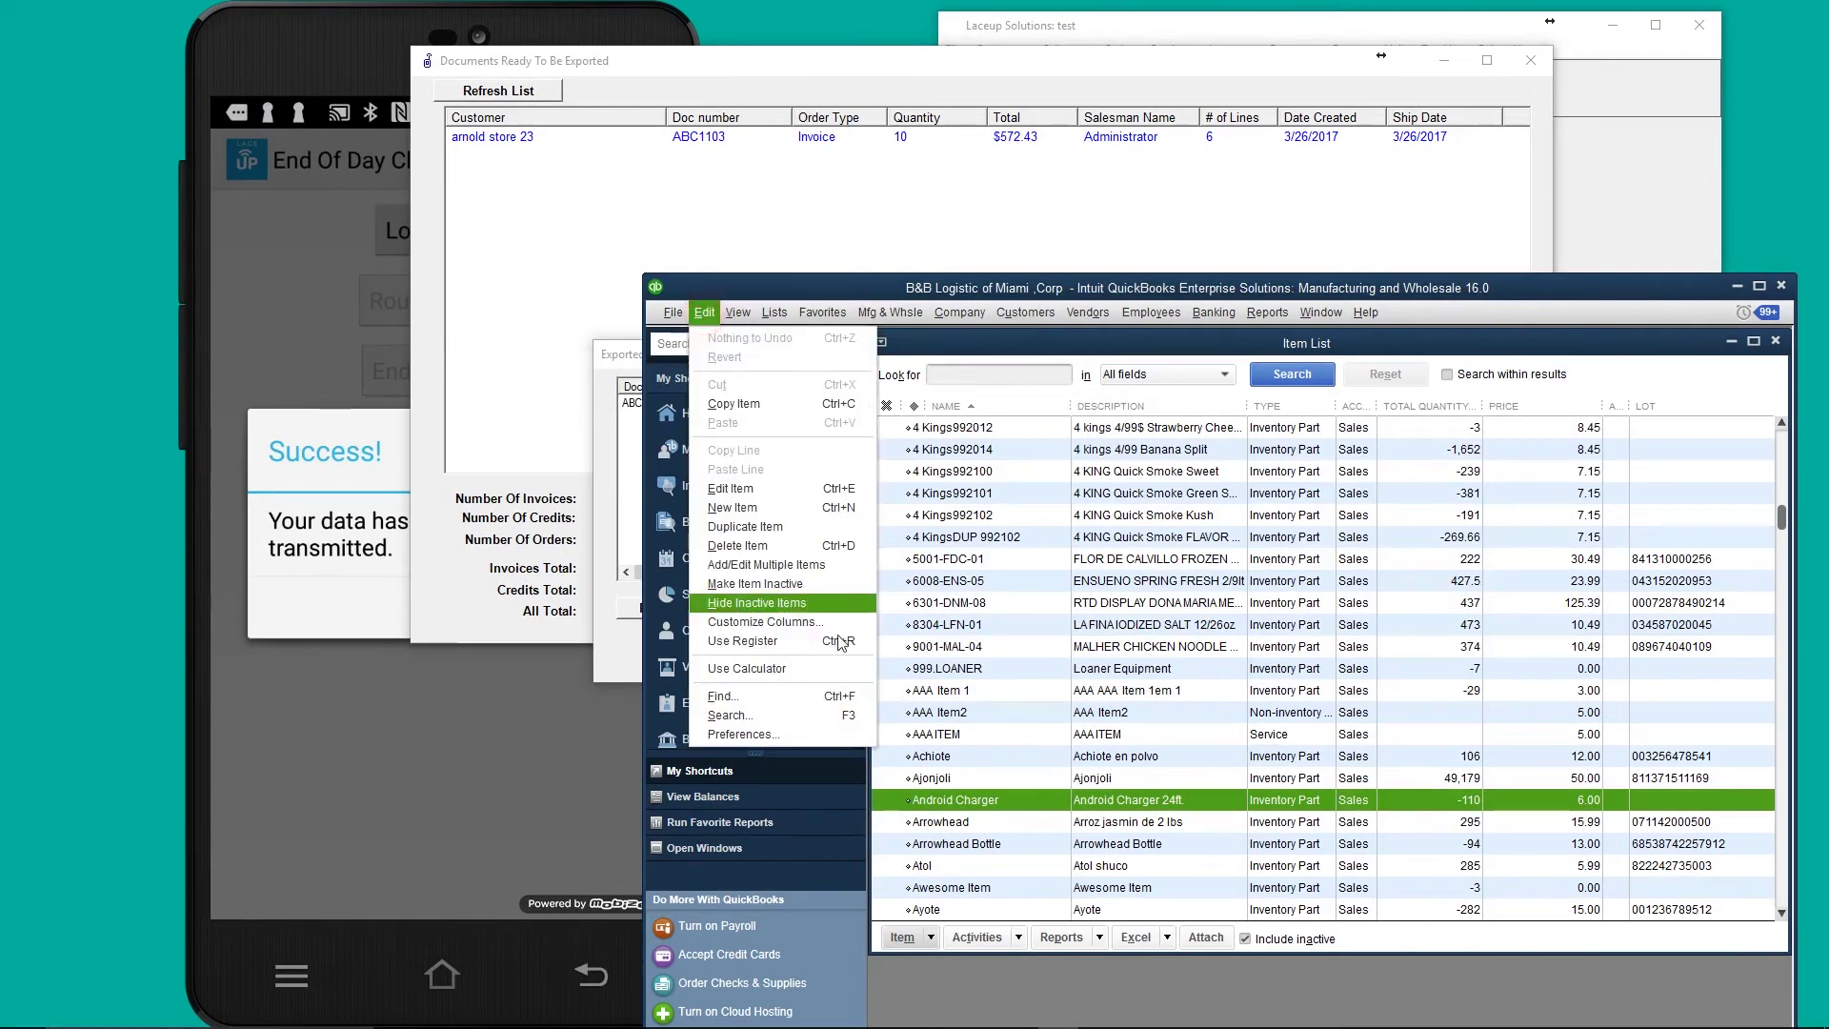
pyautogui.click(829, 697)
pyautogui.click(1133, 676)
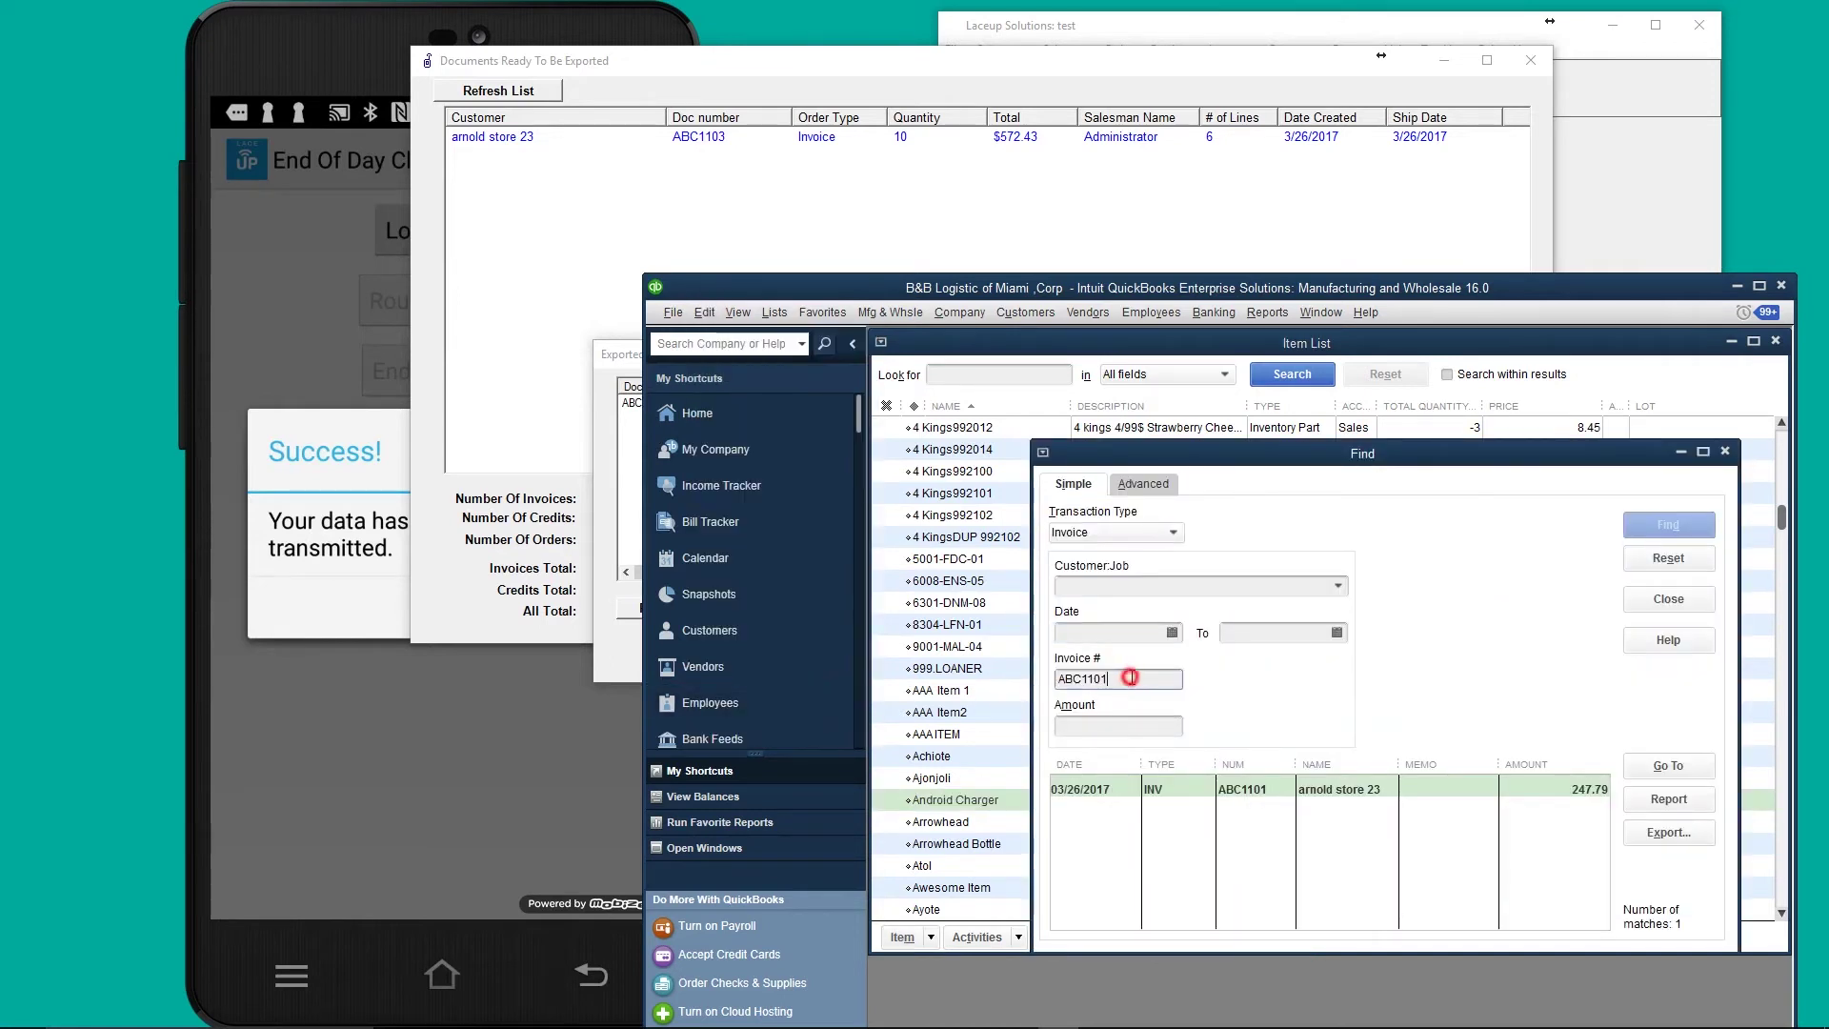
pyautogui.press('BackSpace')
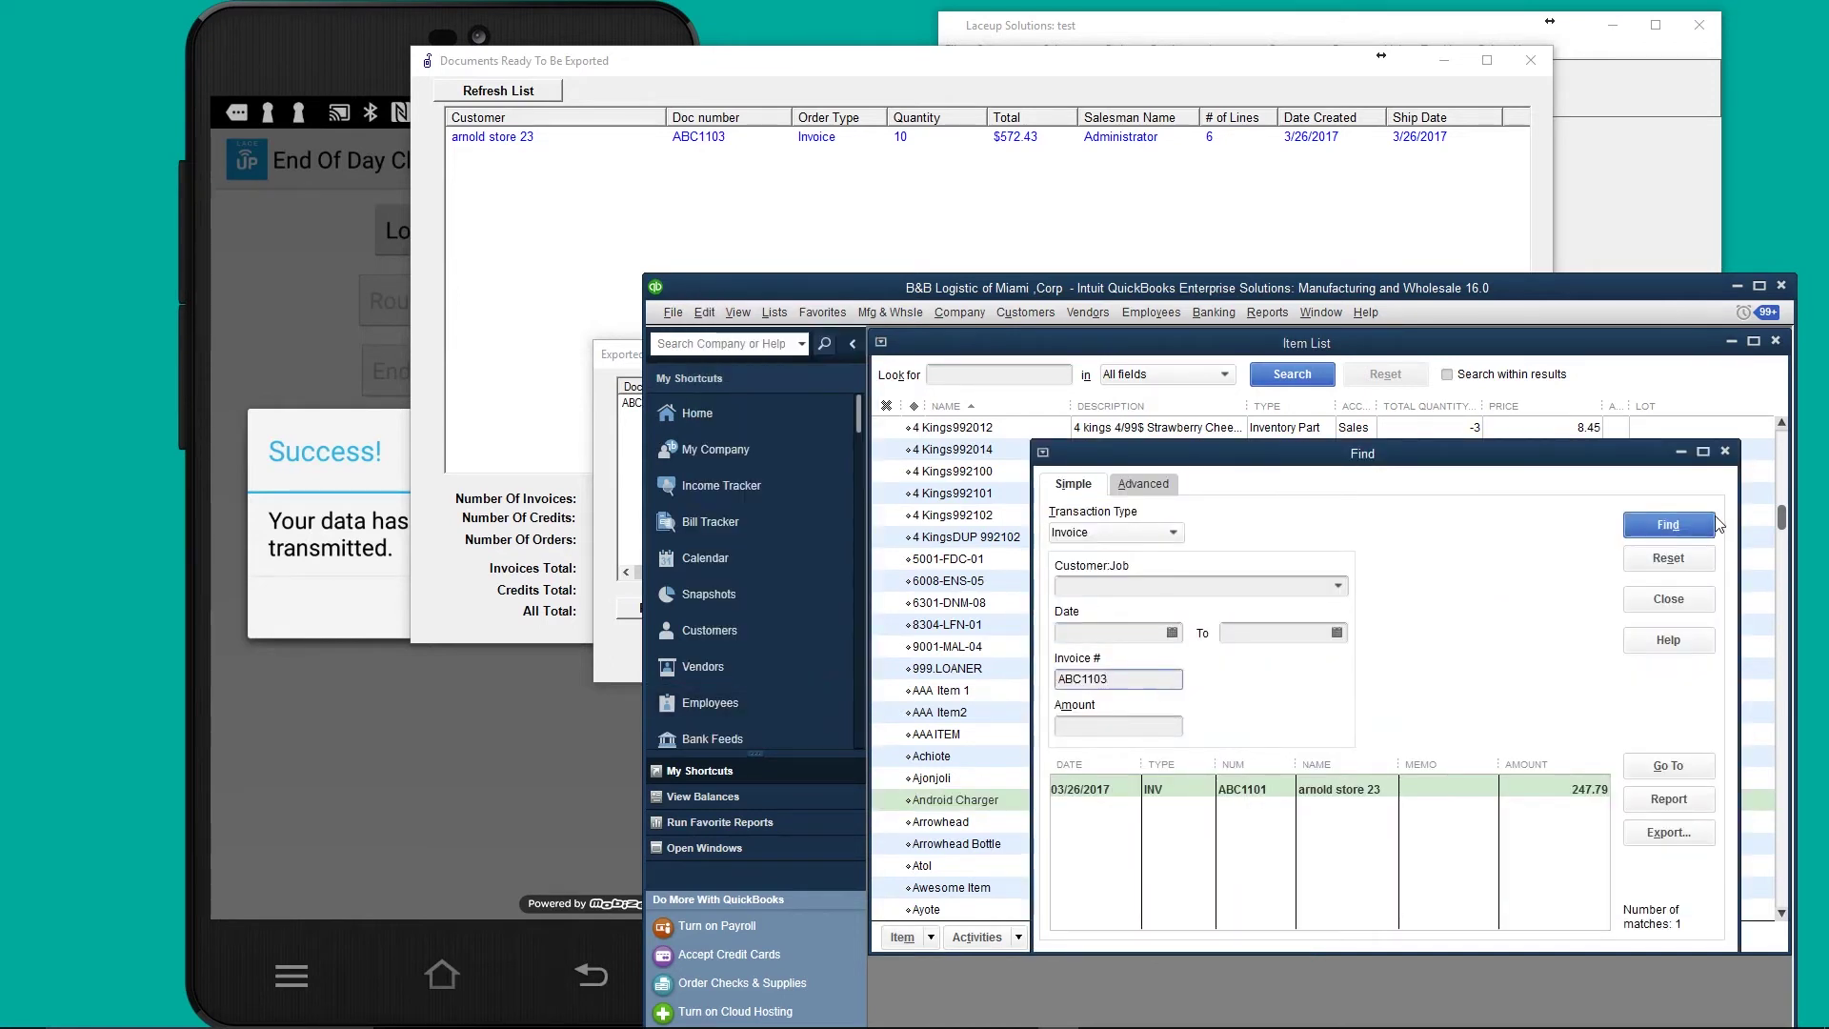
pyautogui.click(1669, 525)
pyautogui.doubleClick(1545, 784)
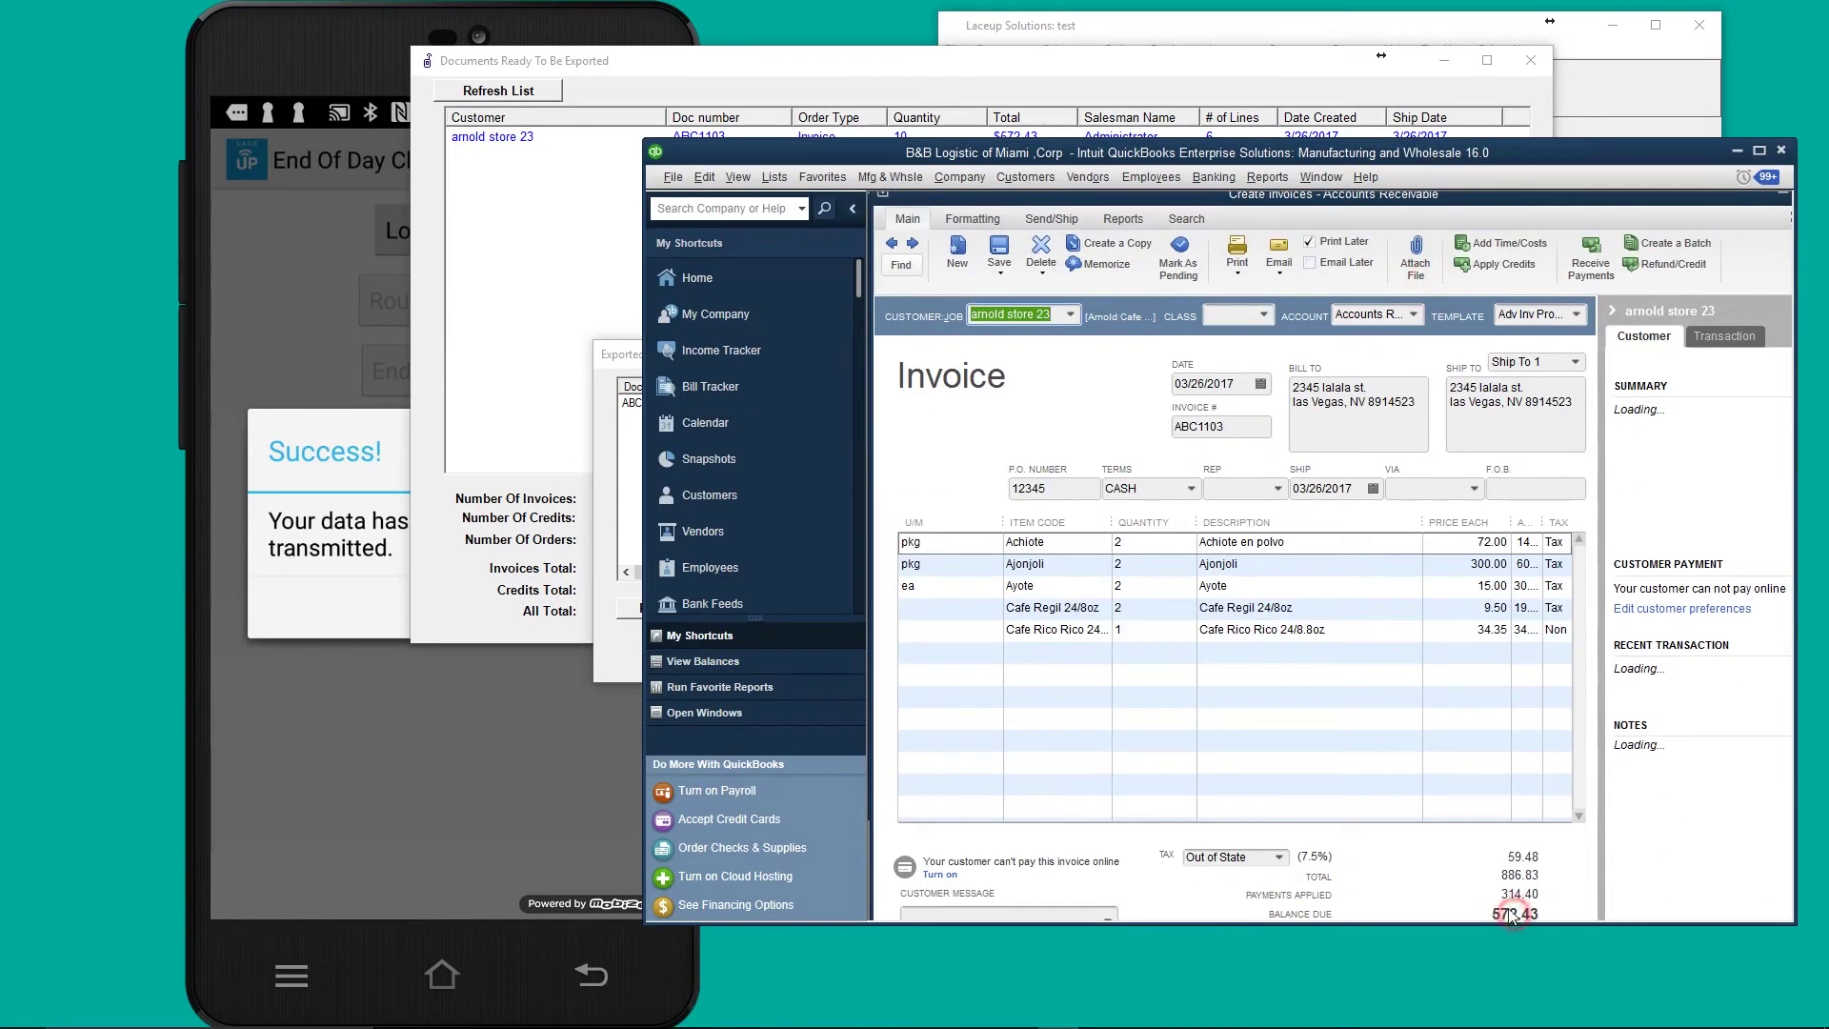
pyautogui.click(1000, 96)
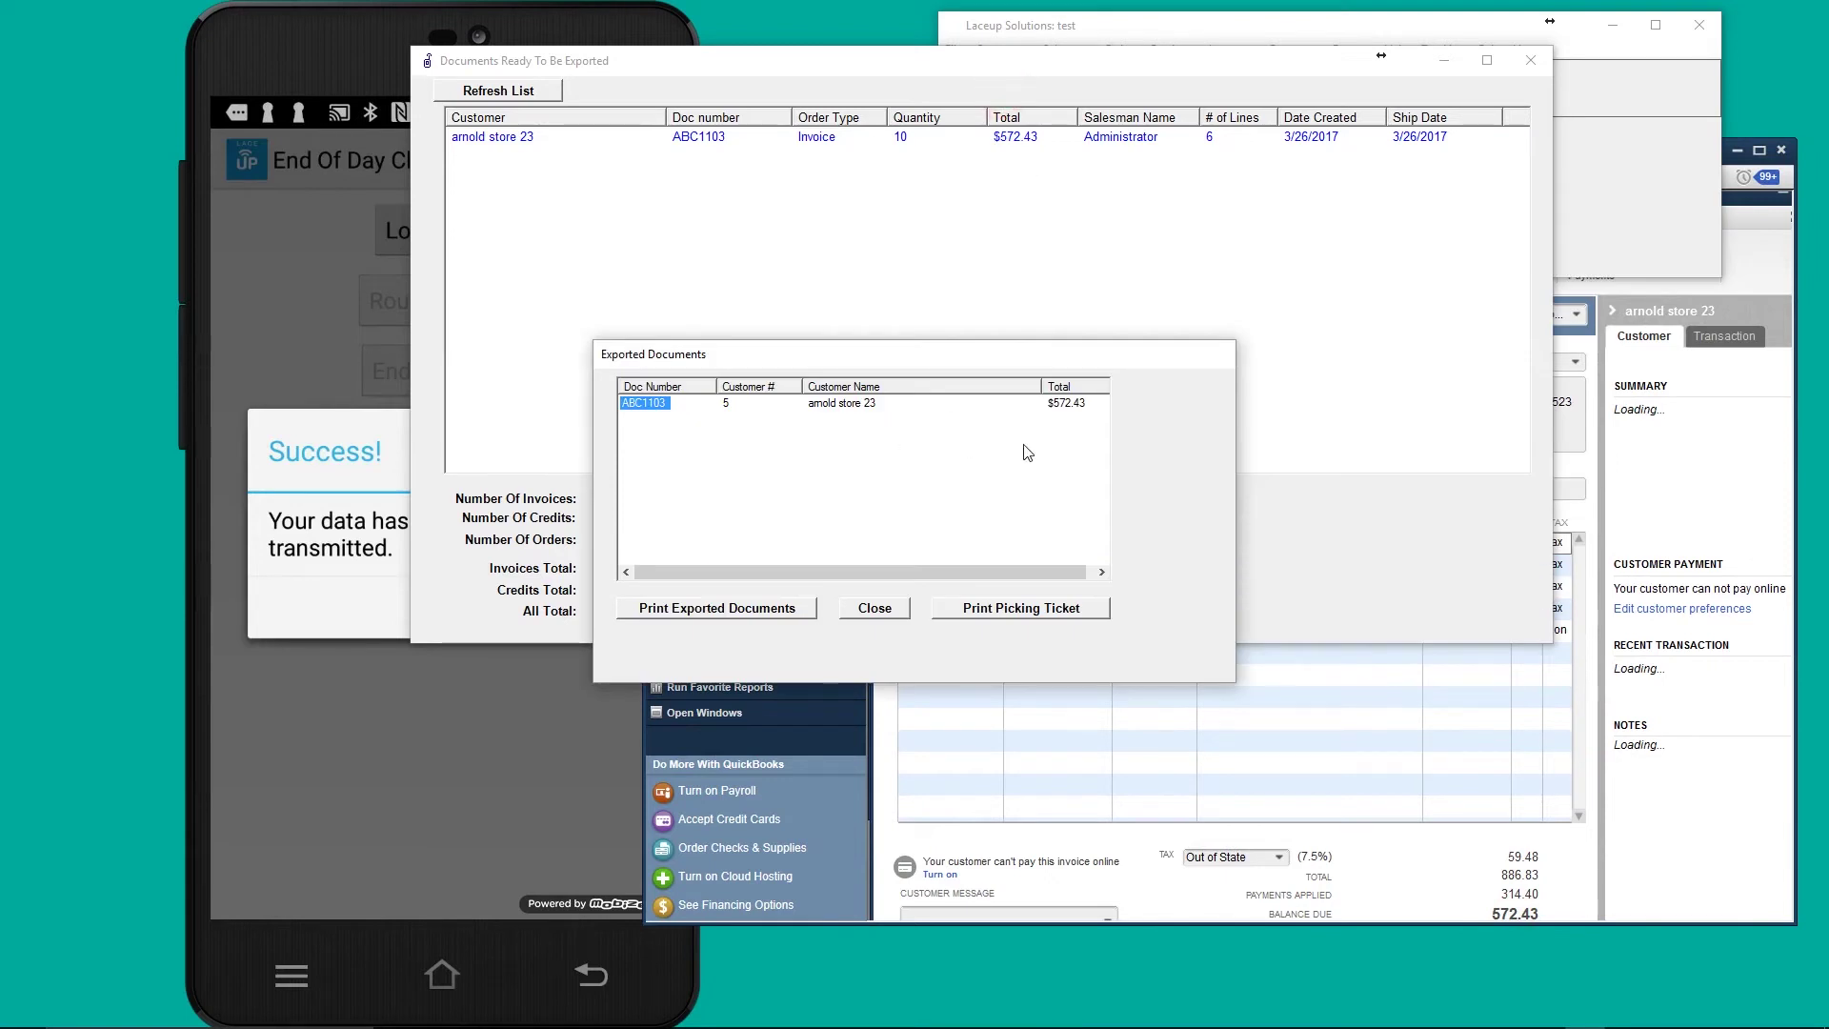
pyautogui.click(1095, 437)
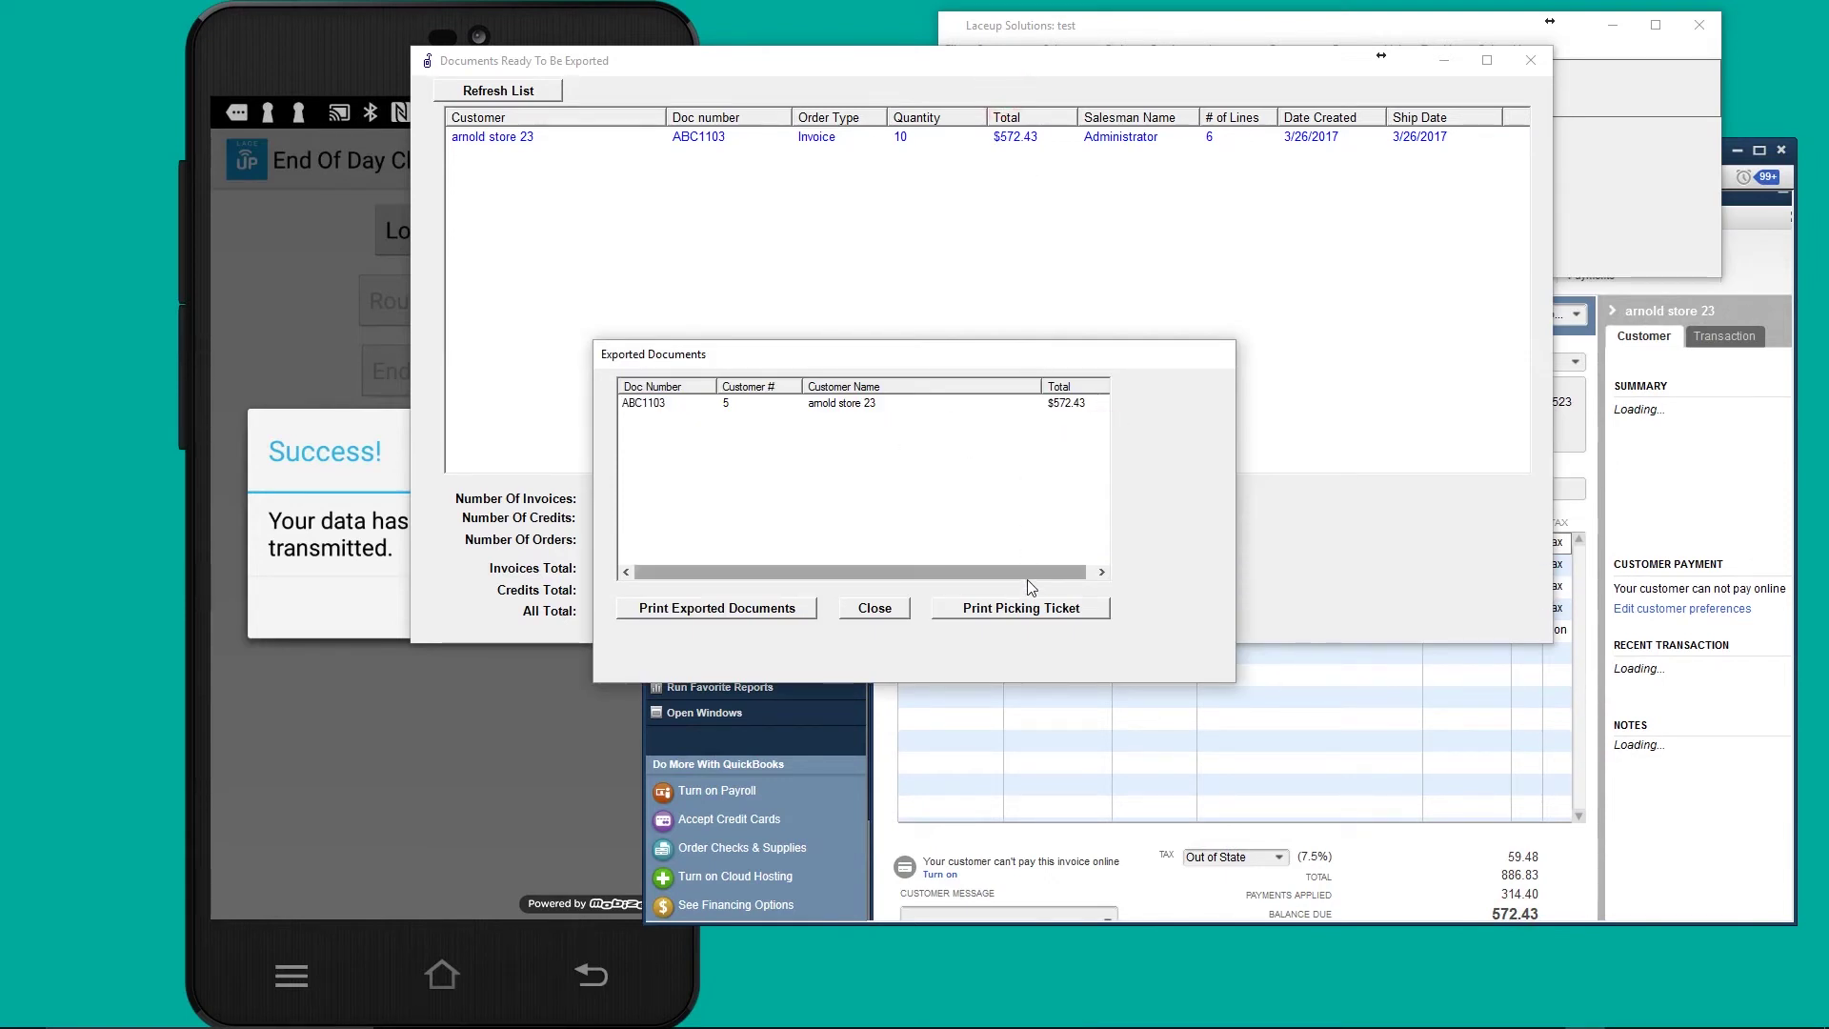